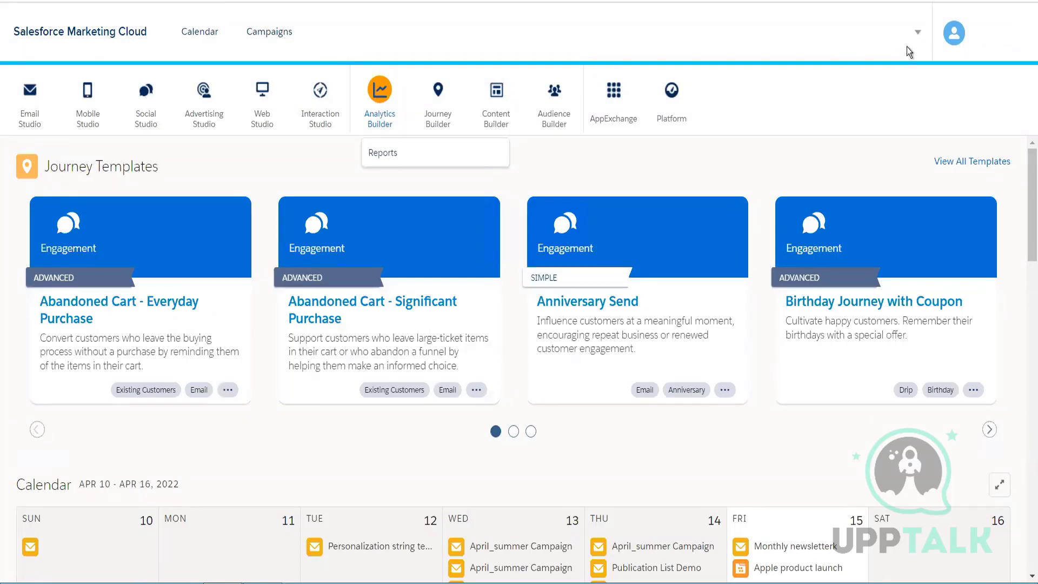
# Open the Reports overview from Analytics Builder.
pyautogui.click(967, 45)
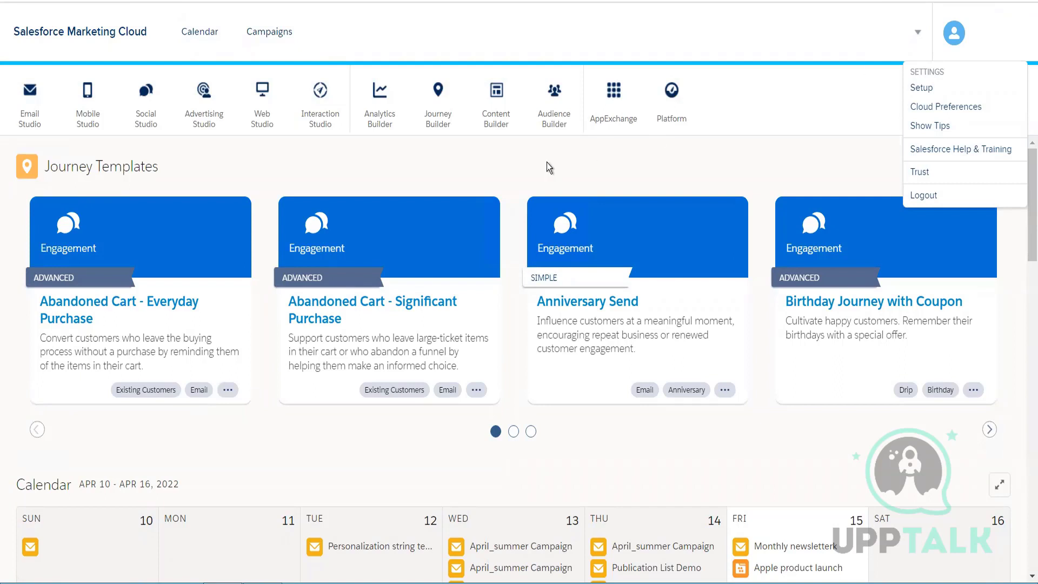
pyautogui.moveTo(396, 119)
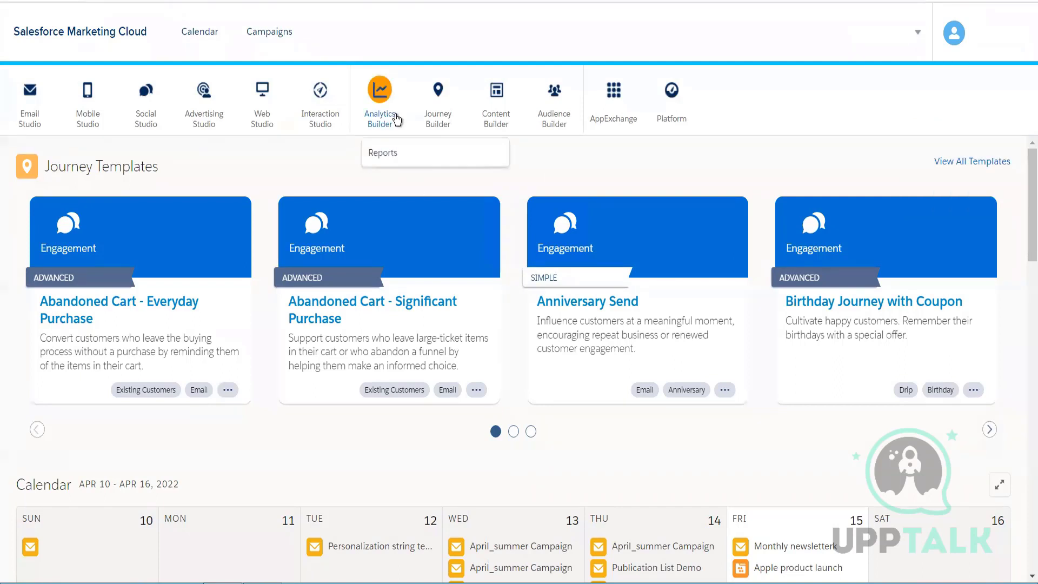
pyautogui.click(373, 151)
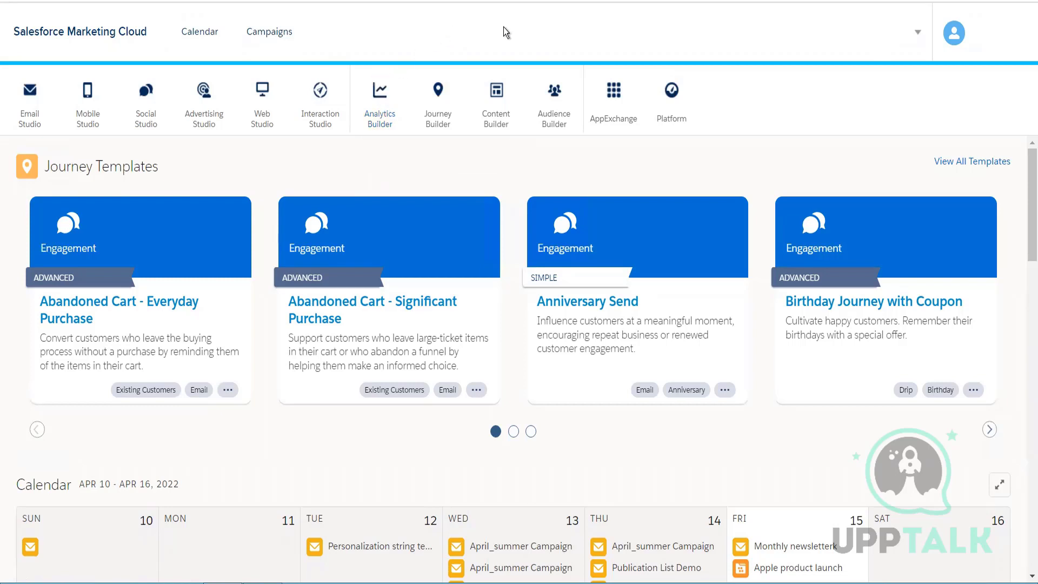
pyautogui.moveTo(438, 105)
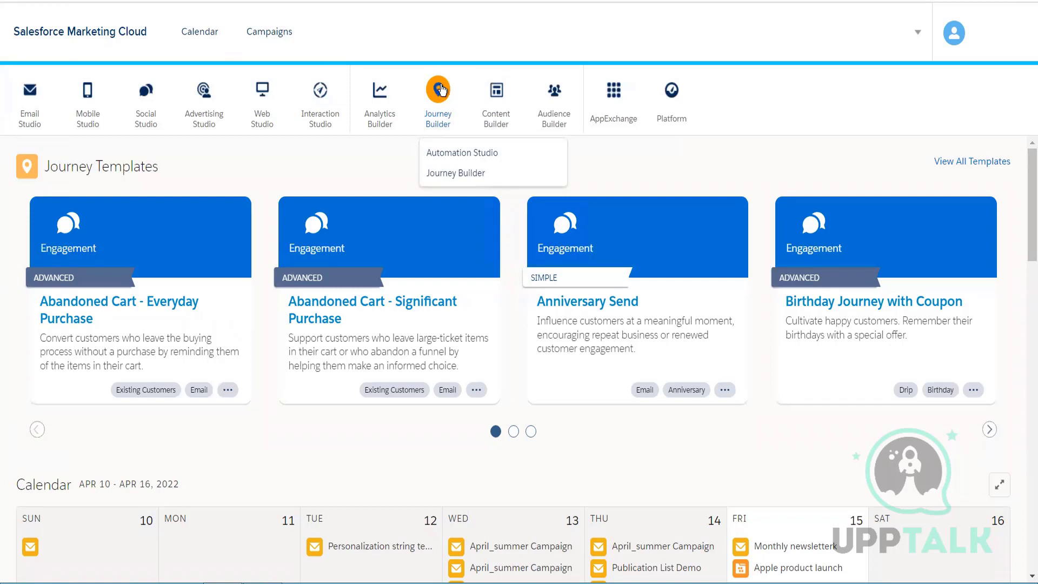
pyautogui.moveTo(392, 109)
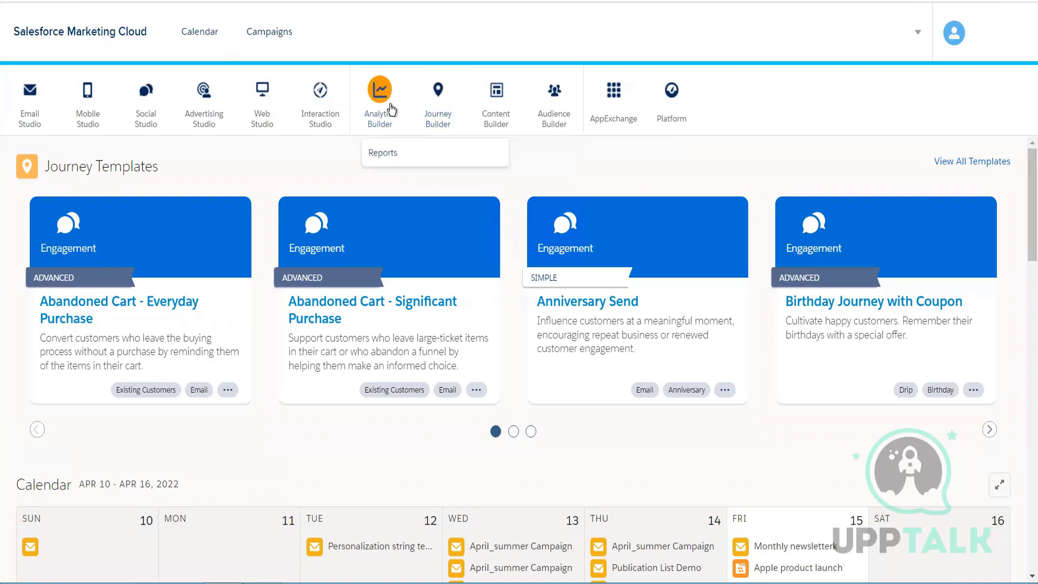
pyautogui.click(394, 154)
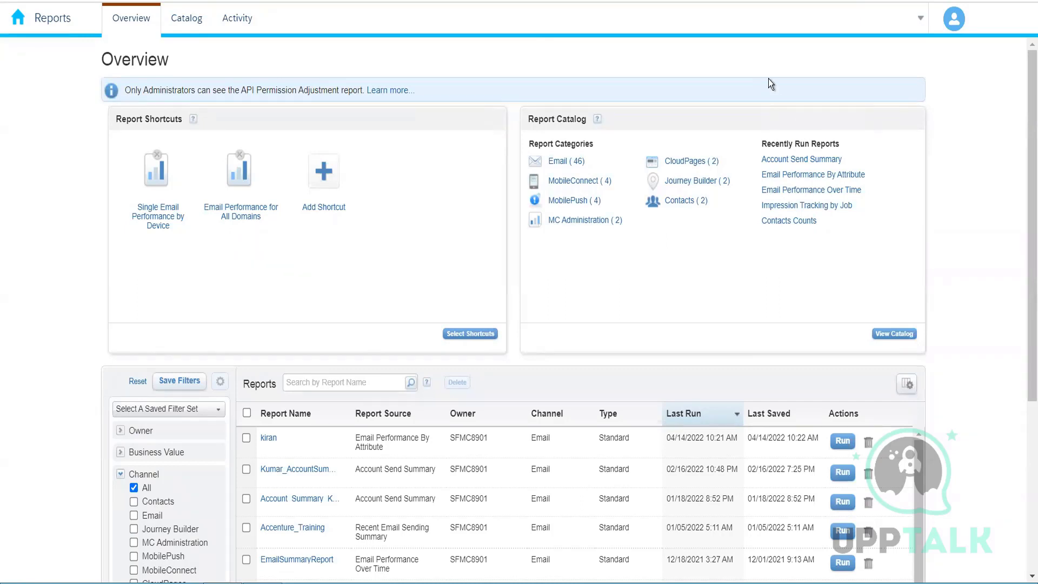
# Open the email Sends tracking view in Email Studio.
pyautogui.click(560, 161)
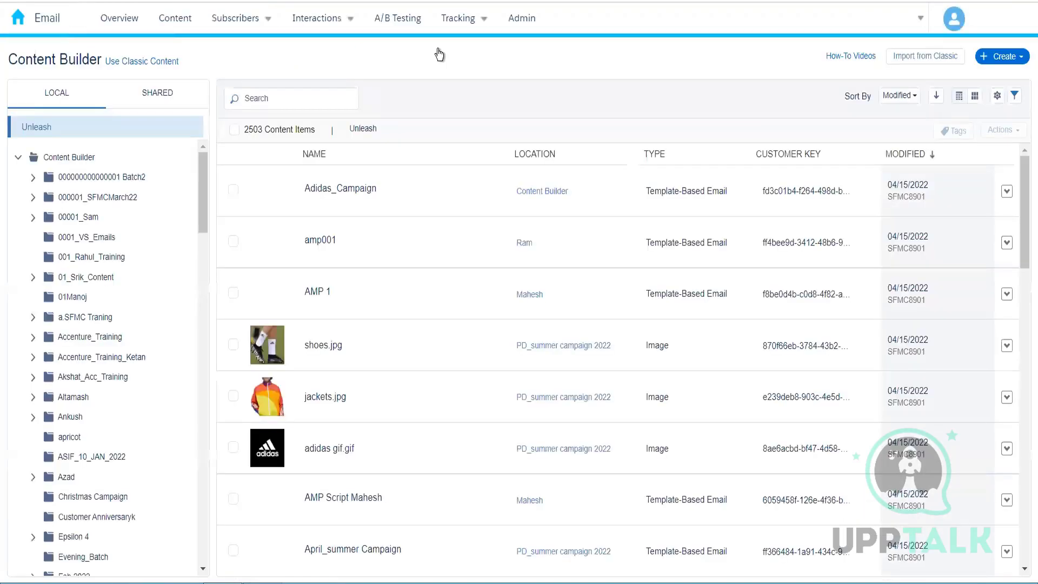
pyautogui.moveTo(457, 28)
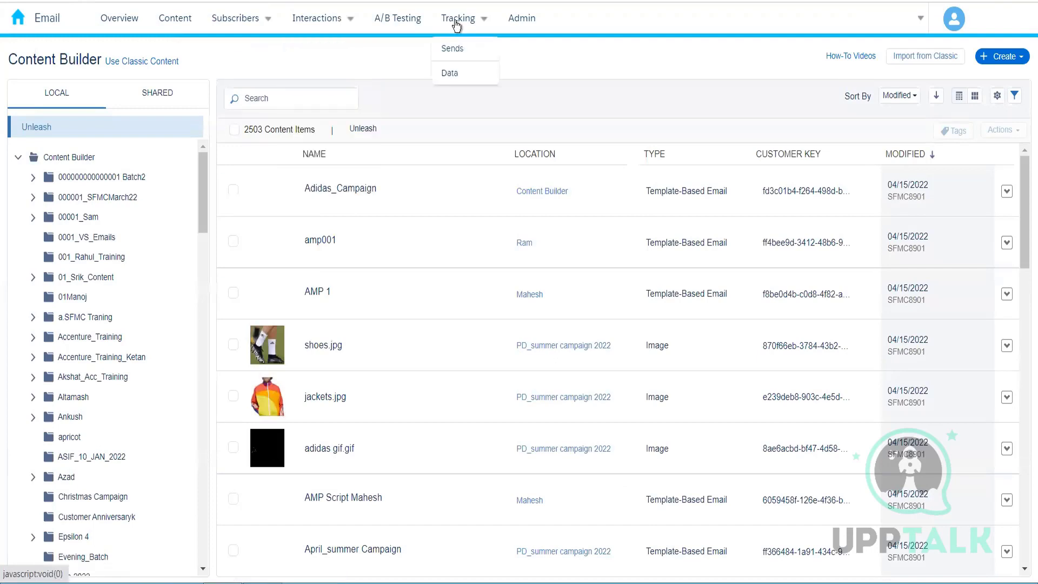
pyautogui.click(458, 50)
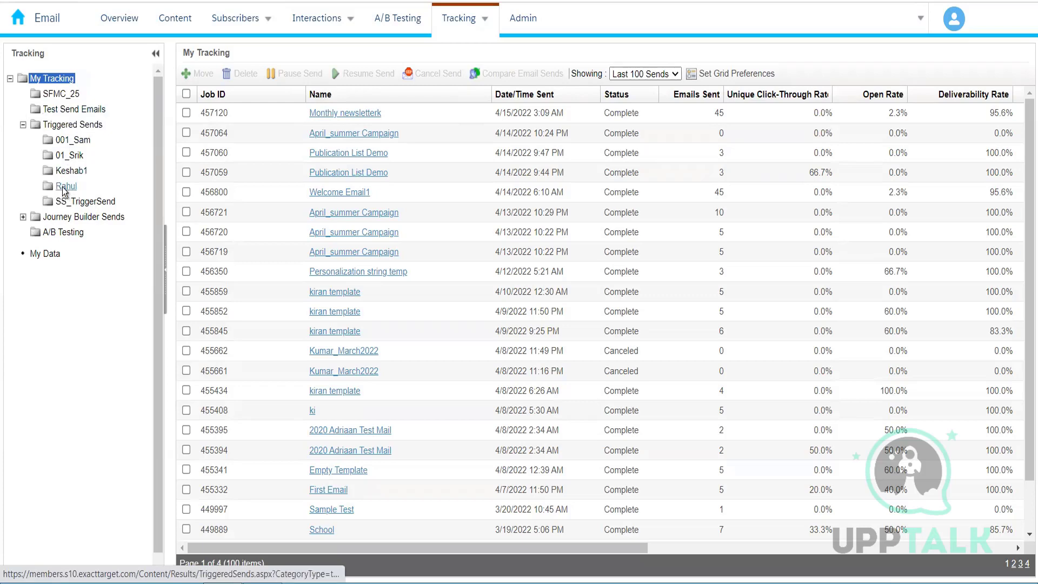
# Browse the Journey Builder Sends folders and examine the send statistics for Version 1 of New Journey - 19 July 2021.
pyautogui.click(22, 217)
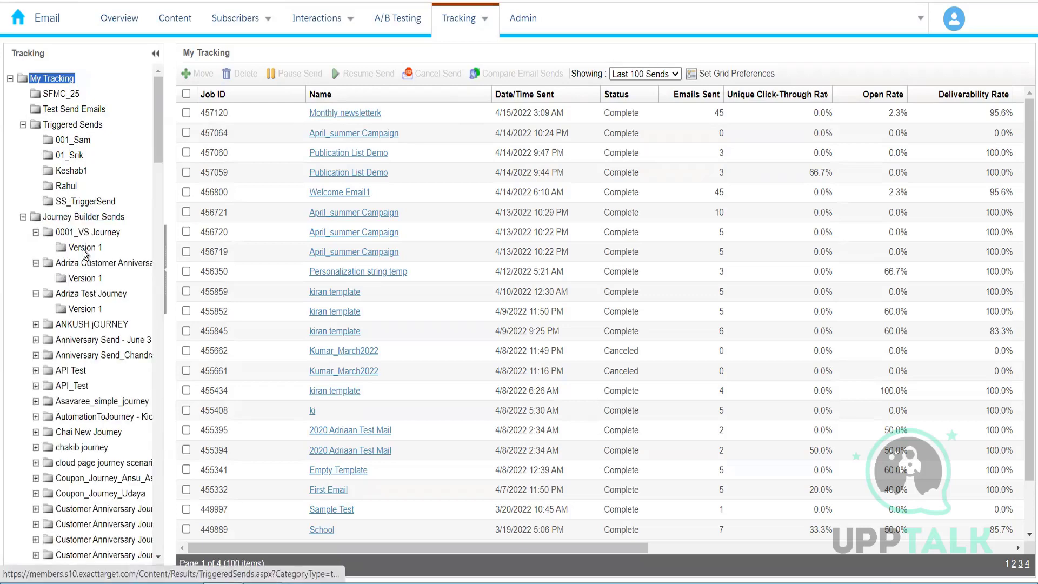
pyautogui.scroll(-10, 89, 217)
pyautogui.scroll(-8, 88, 218)
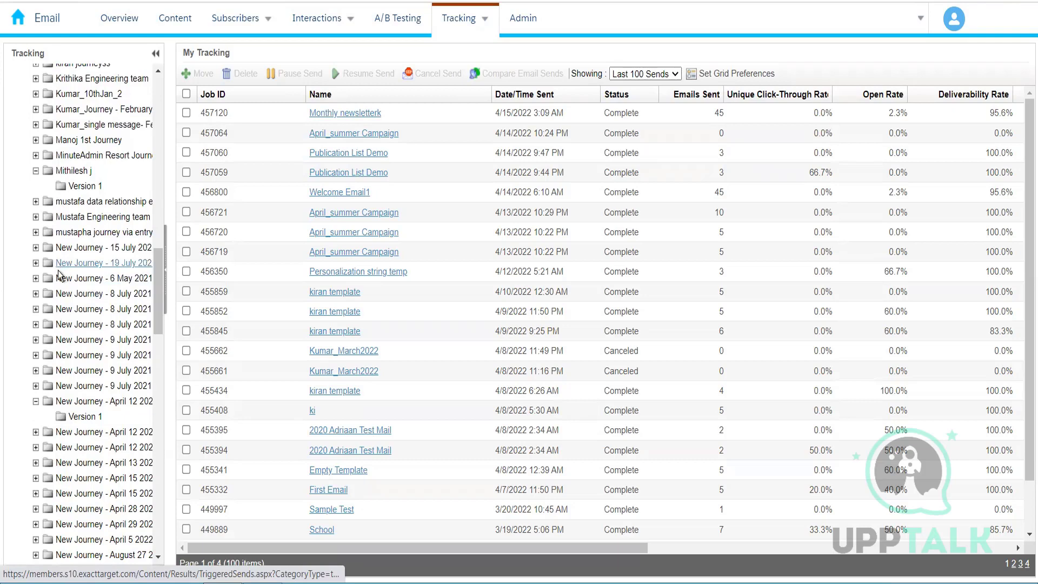
pyautogui.click(62, 265)
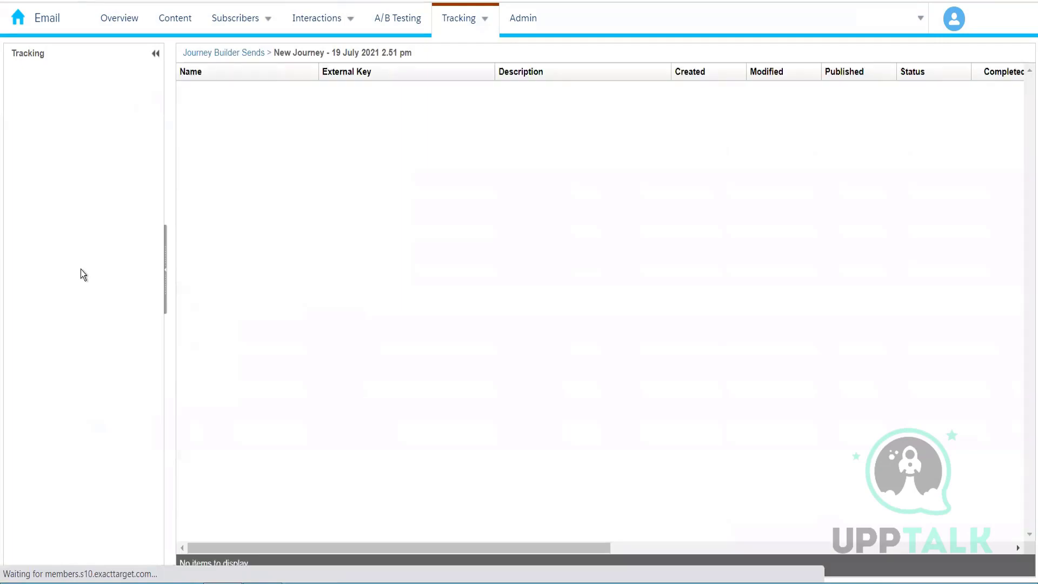
pyautogui.moveTo(83, 576); pyautogui.dragTo(44, 575)
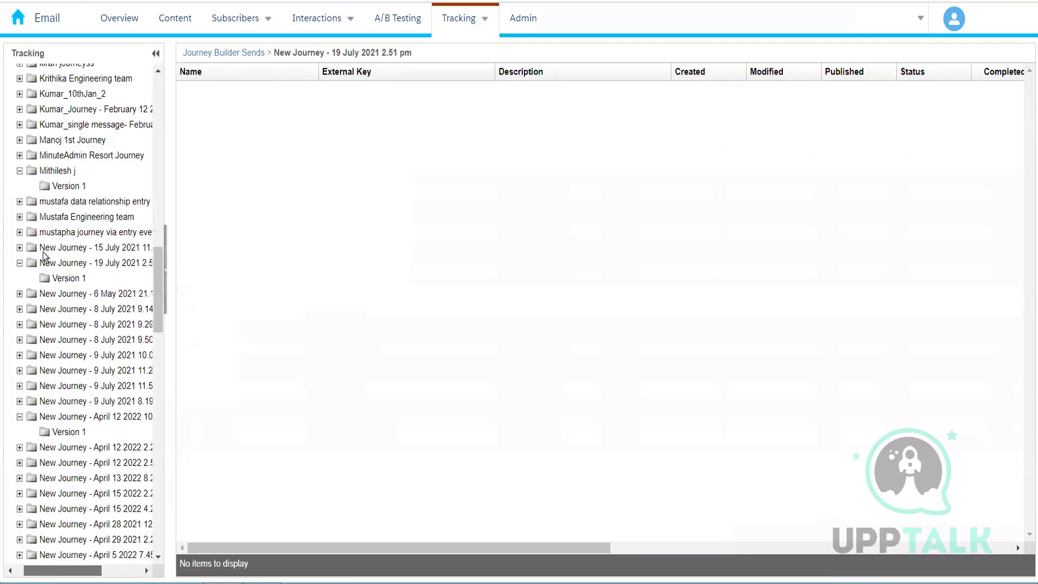
pyautogui.click(66, 277)
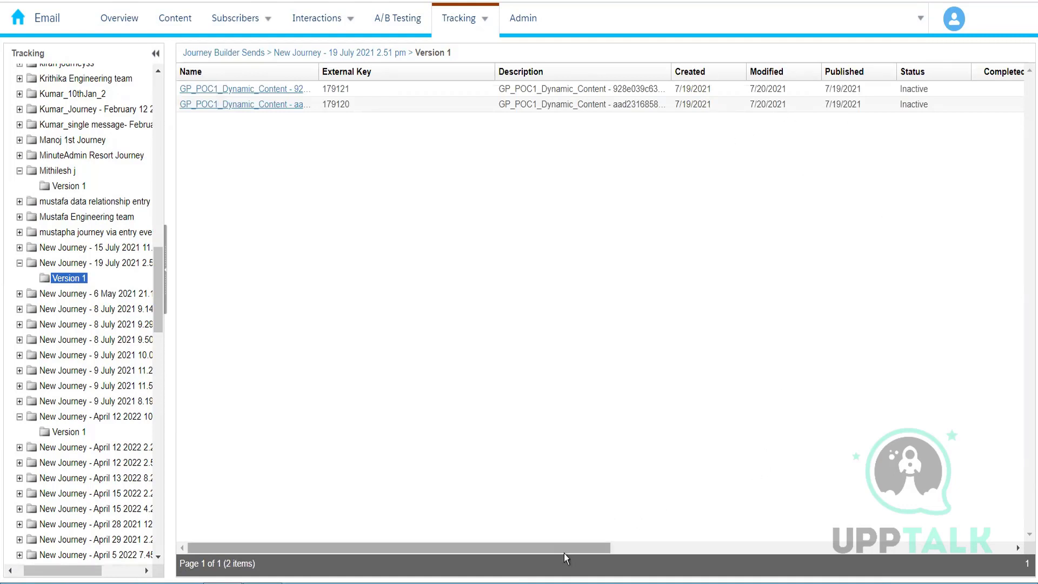
pyautogui.moveTo(564, 547); pyautogui.dragTo(930, 509)
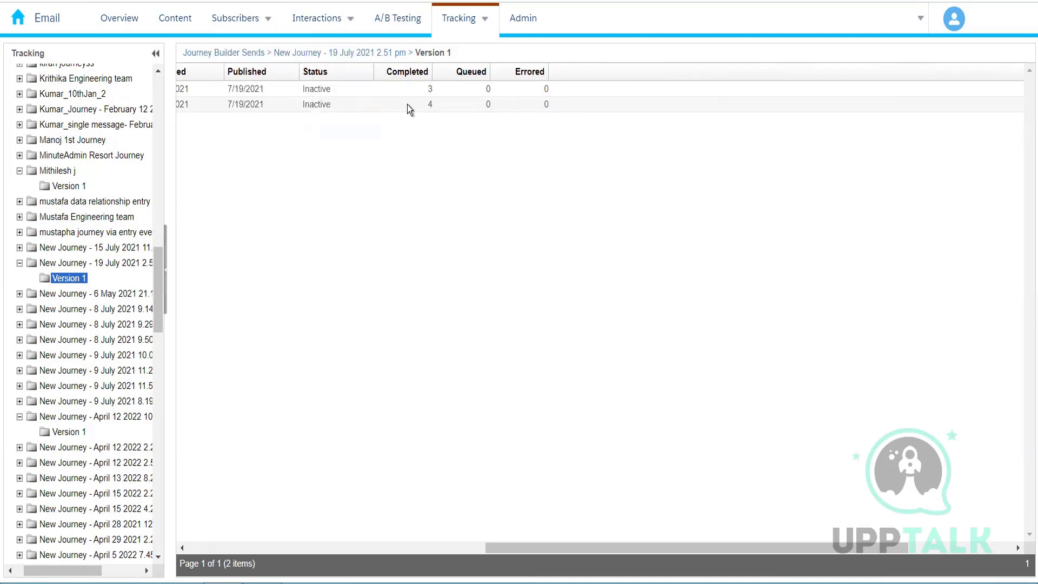
# Start creating an A-B Test Summary Report from the catalog with the date range Last 7 Days.
pyautogui.moveTo(455, 28)
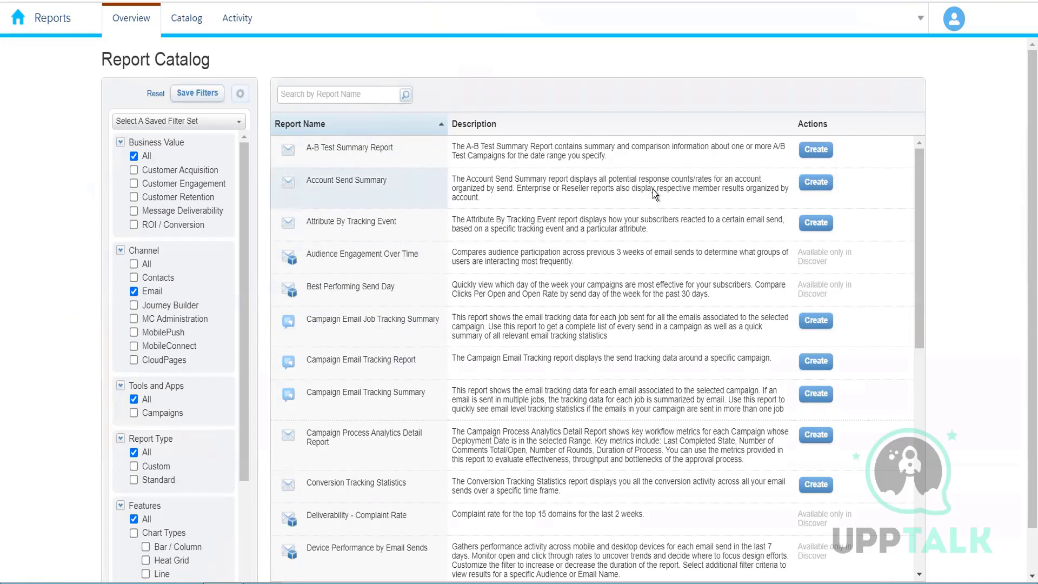
pyautogui.click(816, 151)
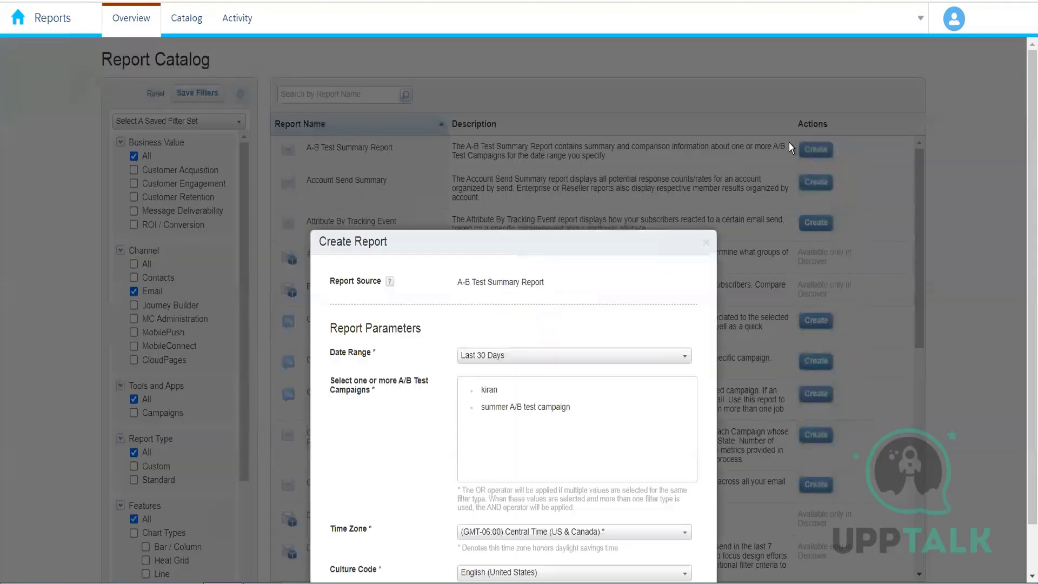
pyautogui.scroll(-1, 369, 128)
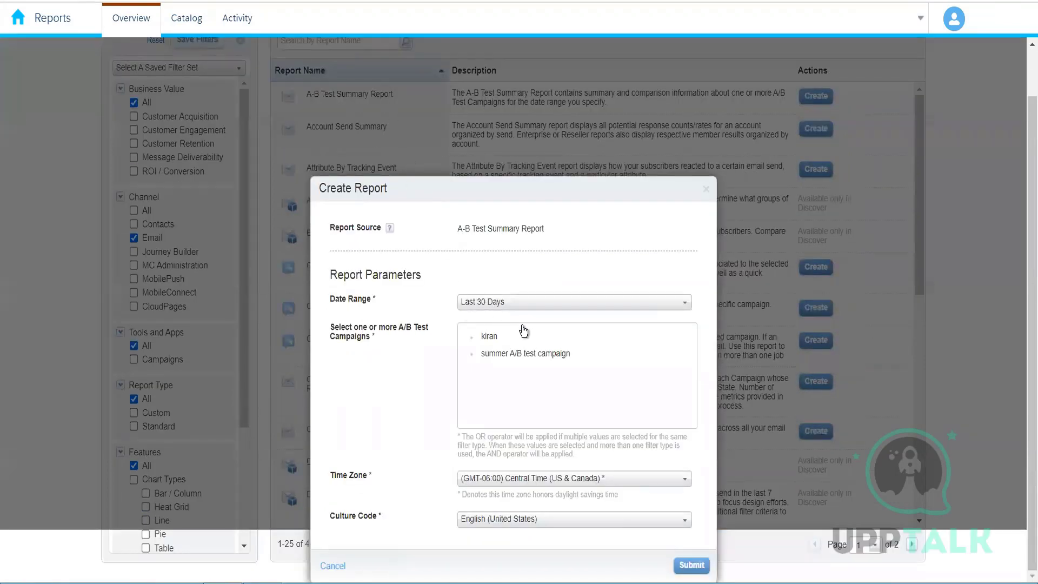
pyautogui.click(511, 306)
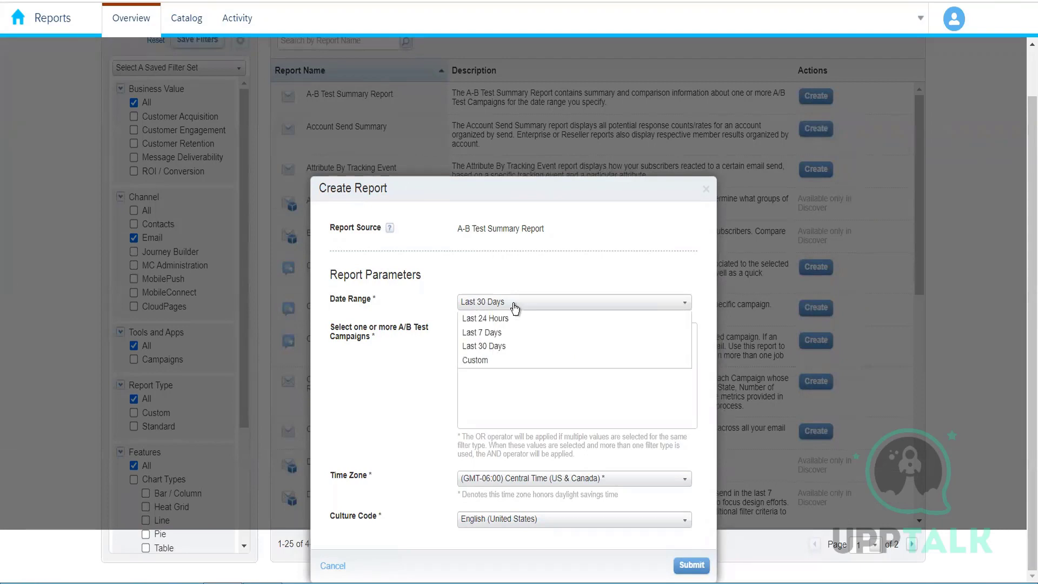
pyautogui.click(497, 309)
pyautogui.click(497, 308)
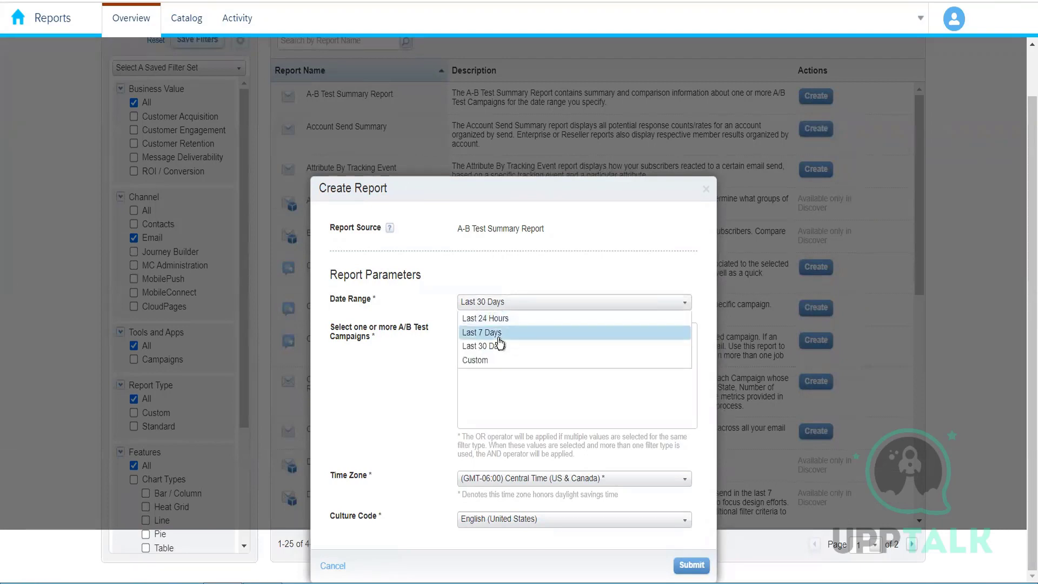
pyautogui.click(499, 338)
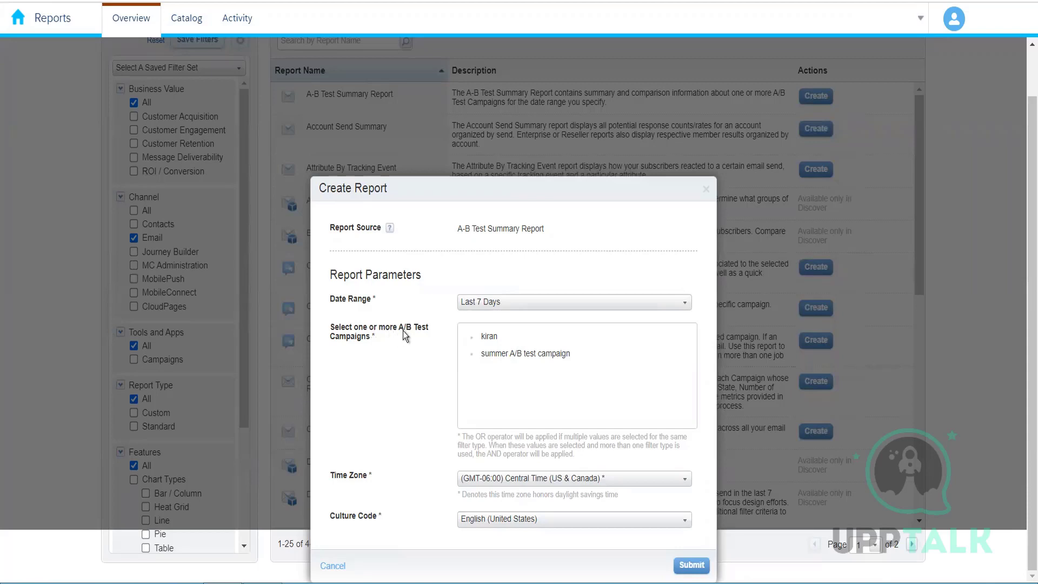
# Select the summer A/B test campaign and submit the report.
pyautogui.click(507, 348)
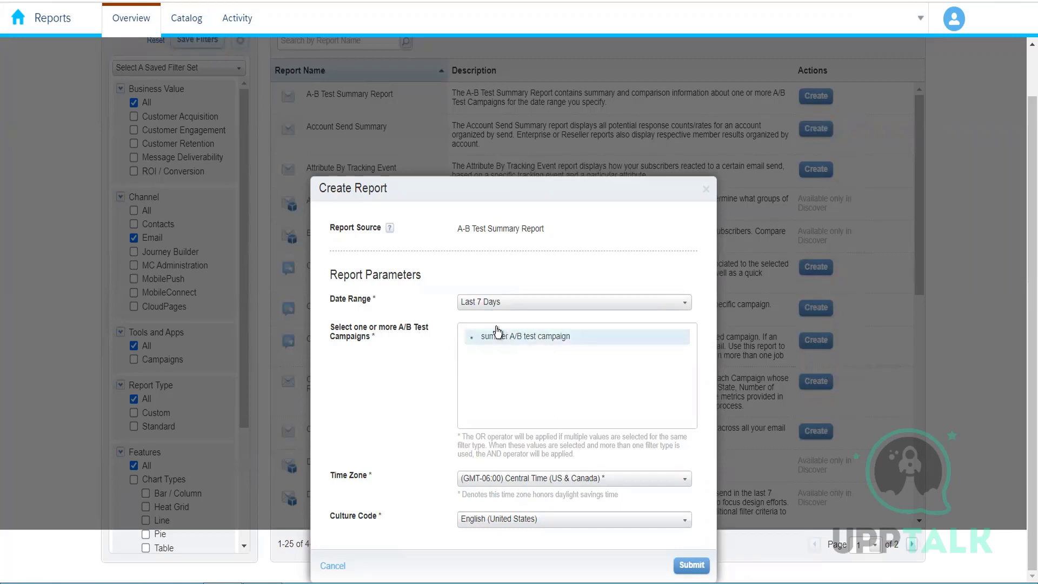
pyautogui.click(509, 339)
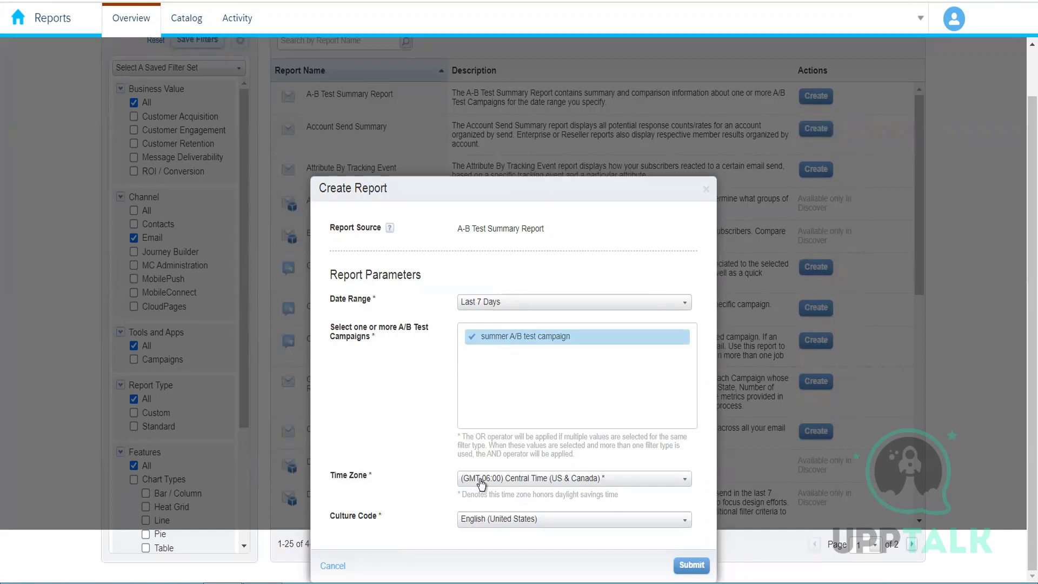
pyautogui.click(483, 520)
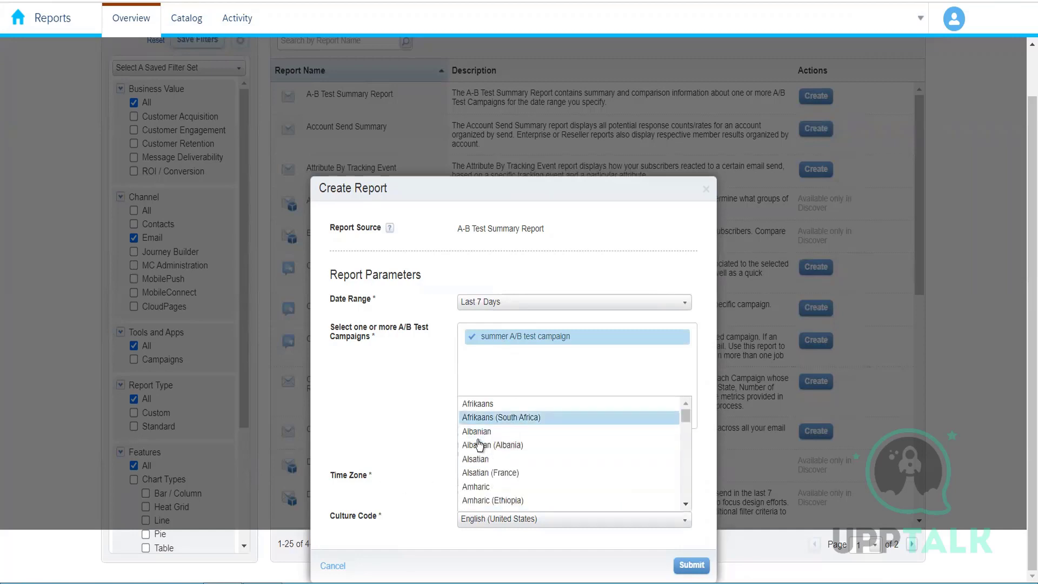
pyautogui.click(411, 457)
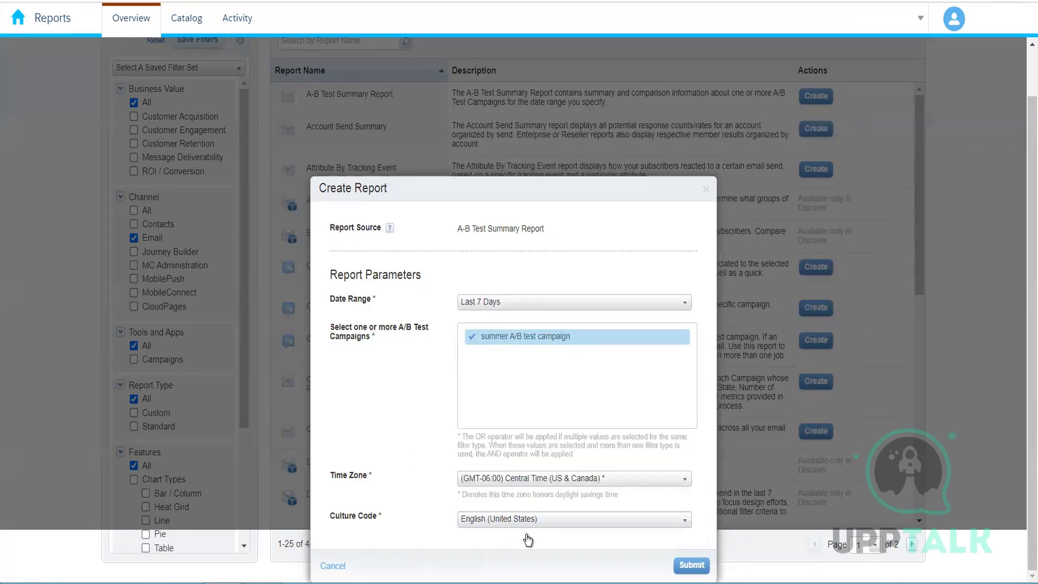
pyautogui.click(692, 565)
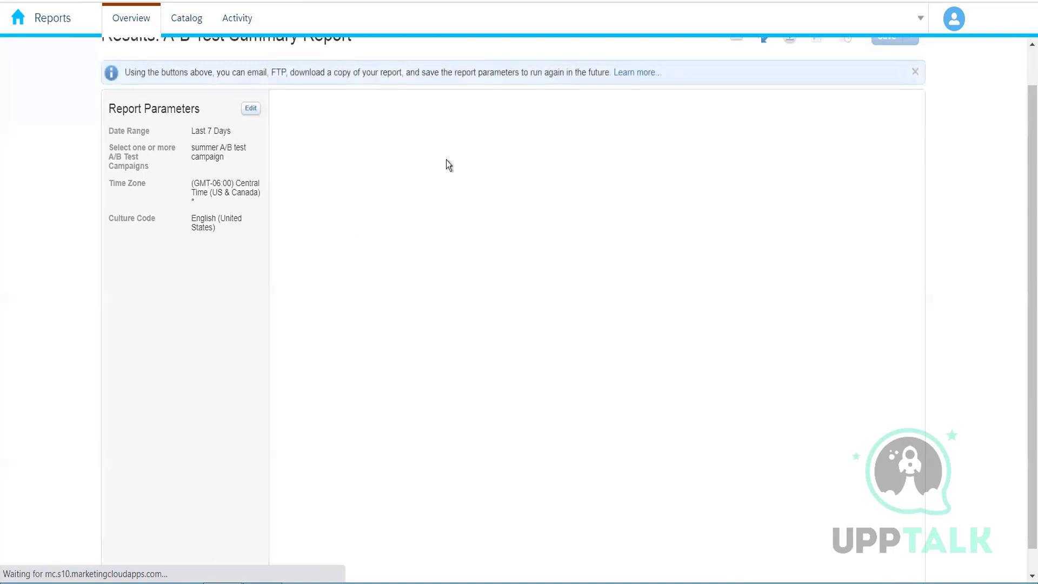
# Examine the generated A-B Test Summary Report results.
pyautogui.scroll(1, 486, 154)
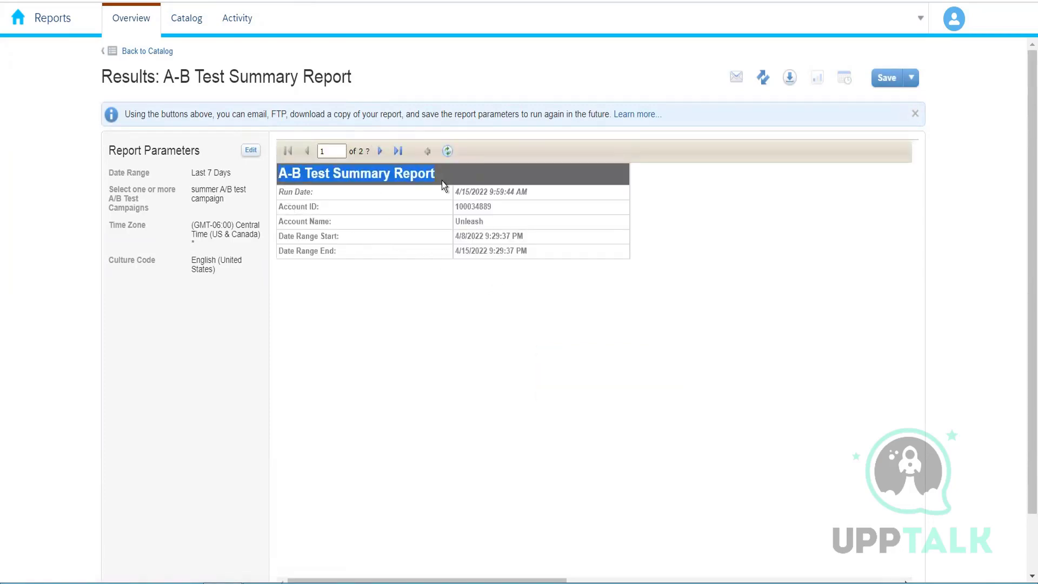
pyautogui.moveTo(533, 251); pyautogui.dragTo(274, 171)
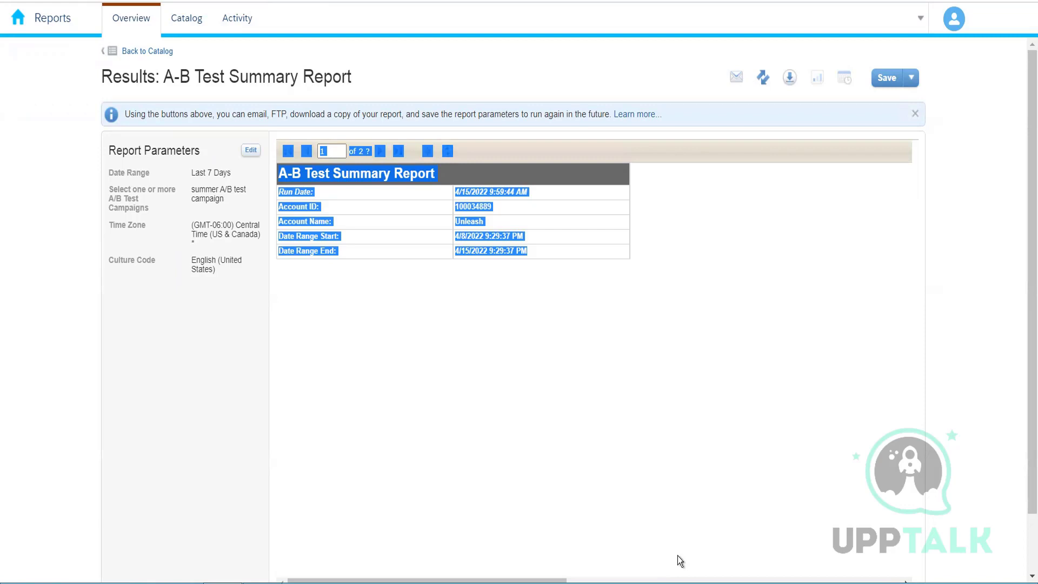
pyautogui.click(694, 342)
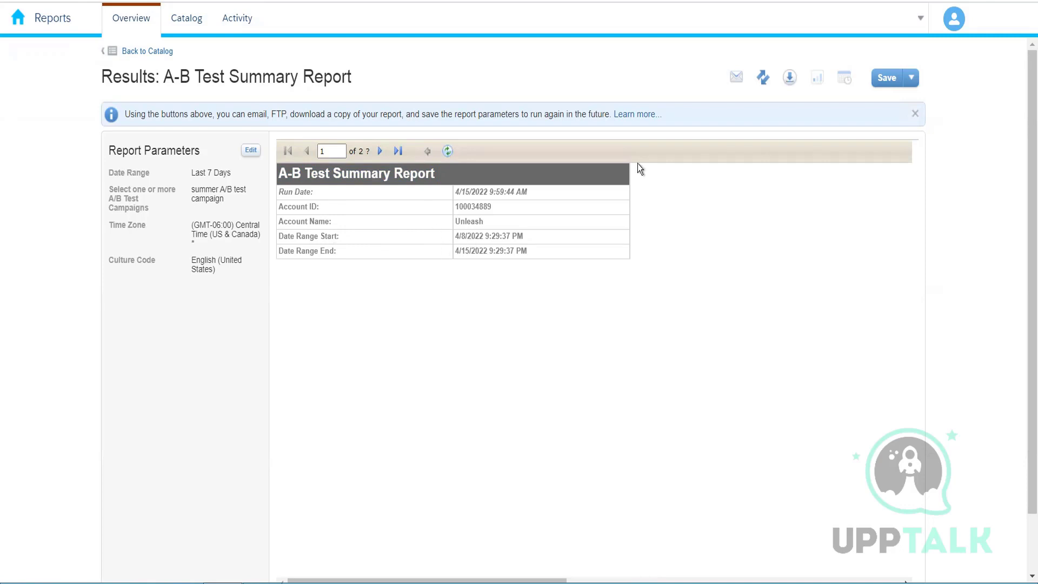
# Open the email report results dialog and enter the filename sdfghj.
pyautogui.click(737, 77)
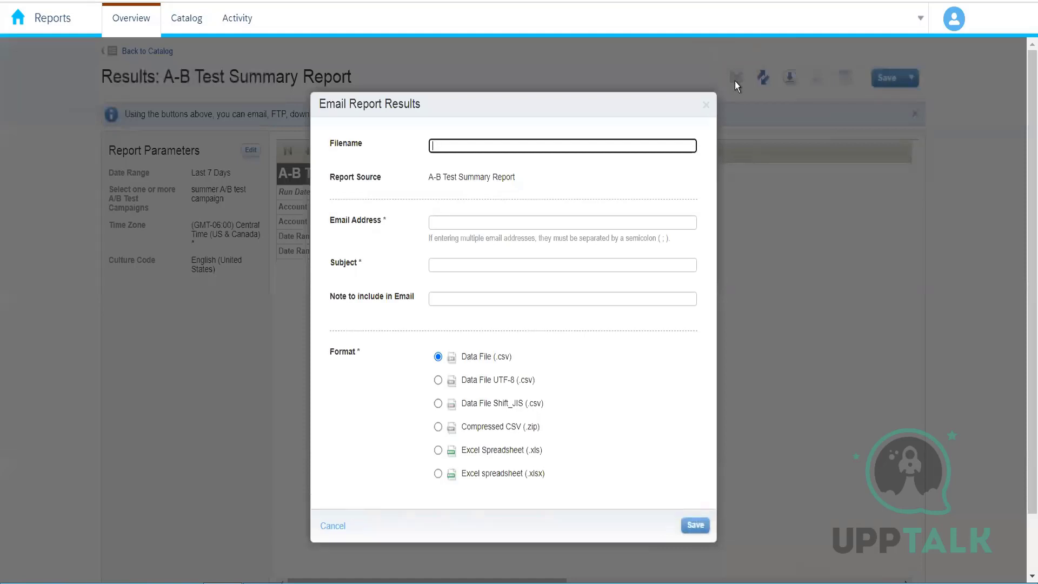
pyautogui.click(458, 220)
pyautogui.click(455, 264)
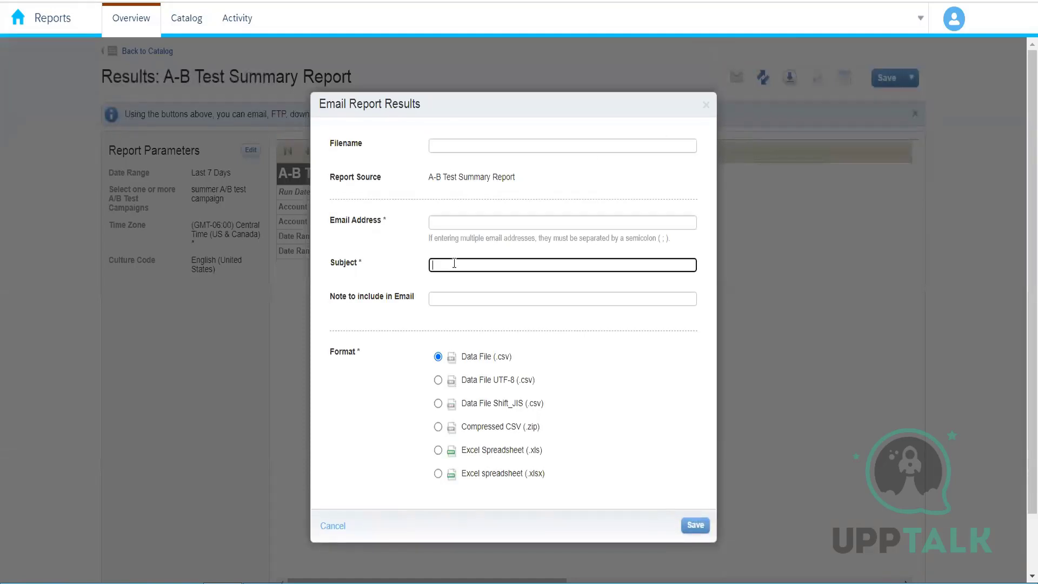
pyautogui.click(453, 300)
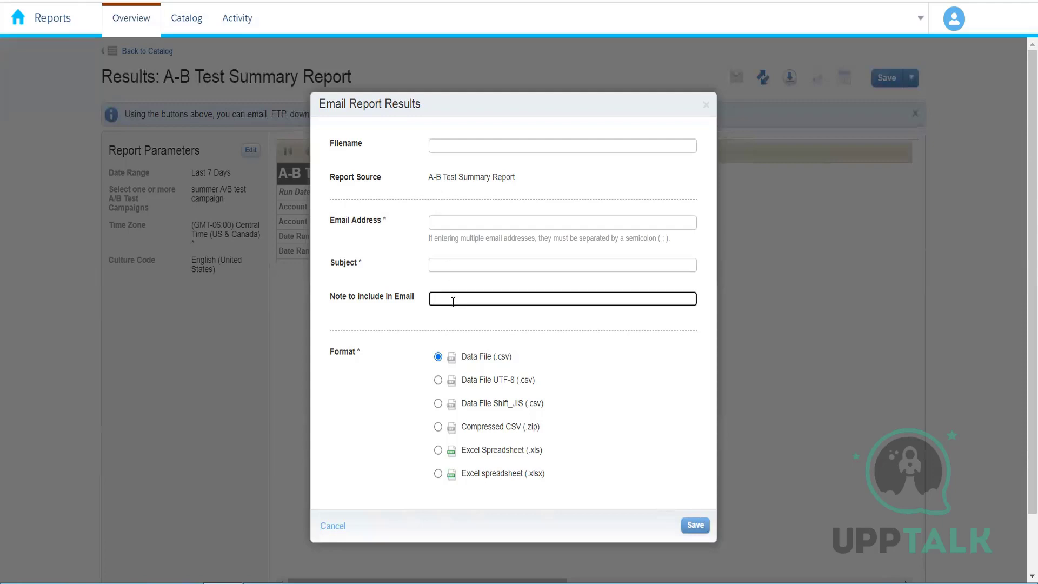
pyautogui.click(468, 147)
pyautogui.write('hj')
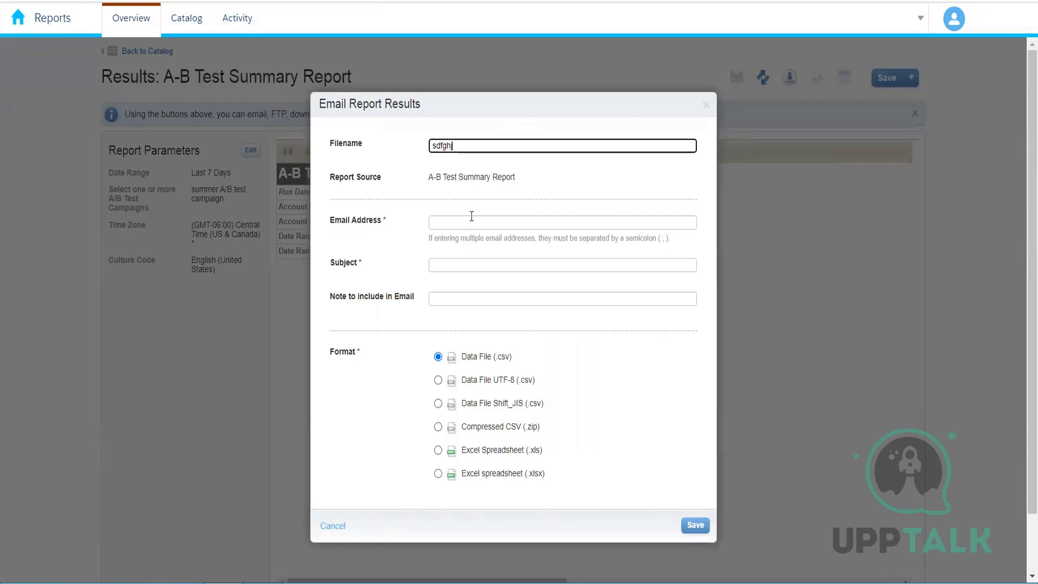
# Fill in the recipient's e-mail address for the report.
pyautogui.click(473, 222)
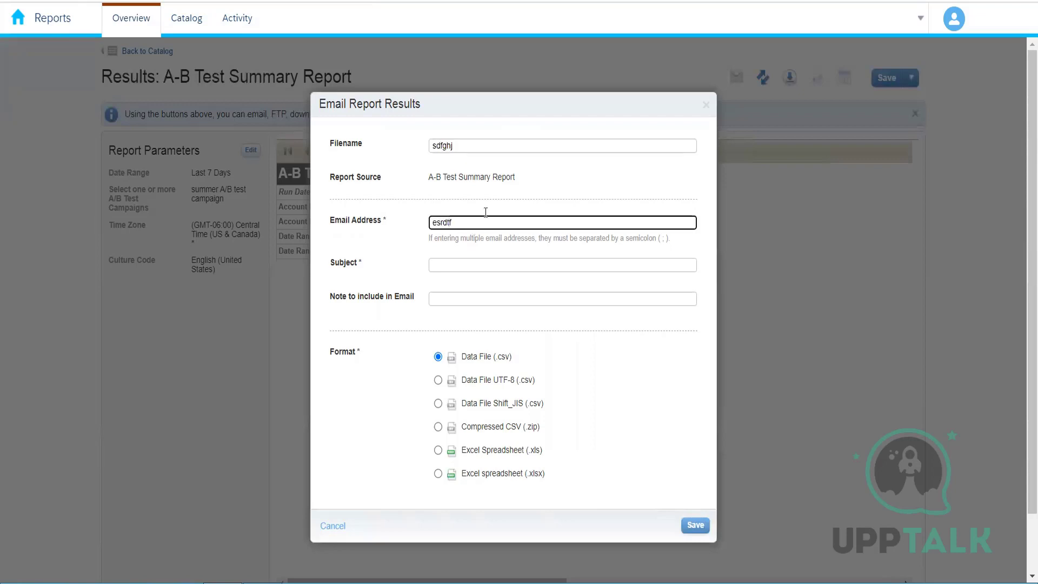
pyautogui.press('Tab')
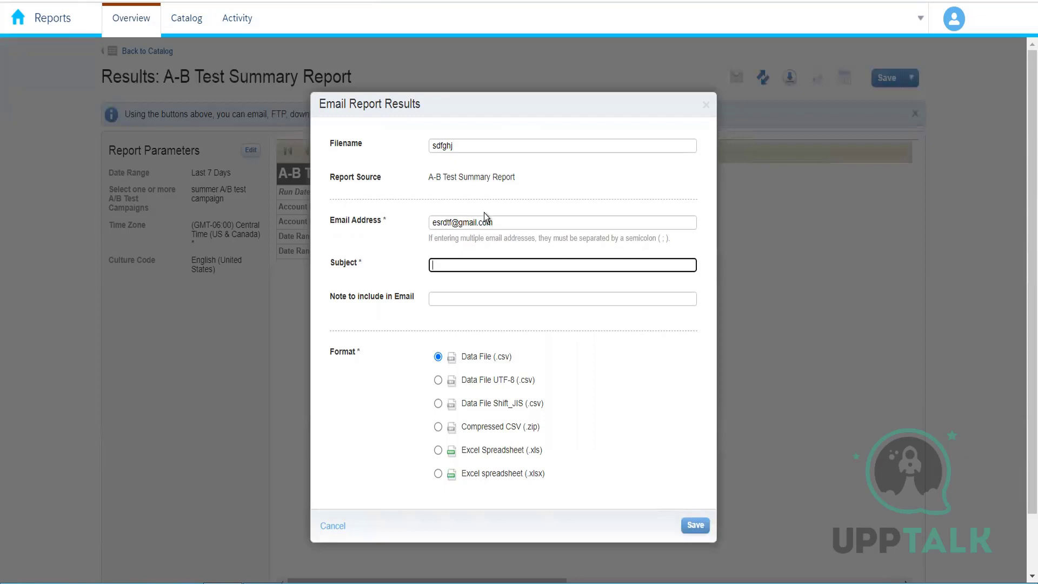
# Enter the subject AB reporting and the note Please find, then close the email report dialog without sending.
pyautogui.write('AB reporting')
pyautogui.press('Tab')
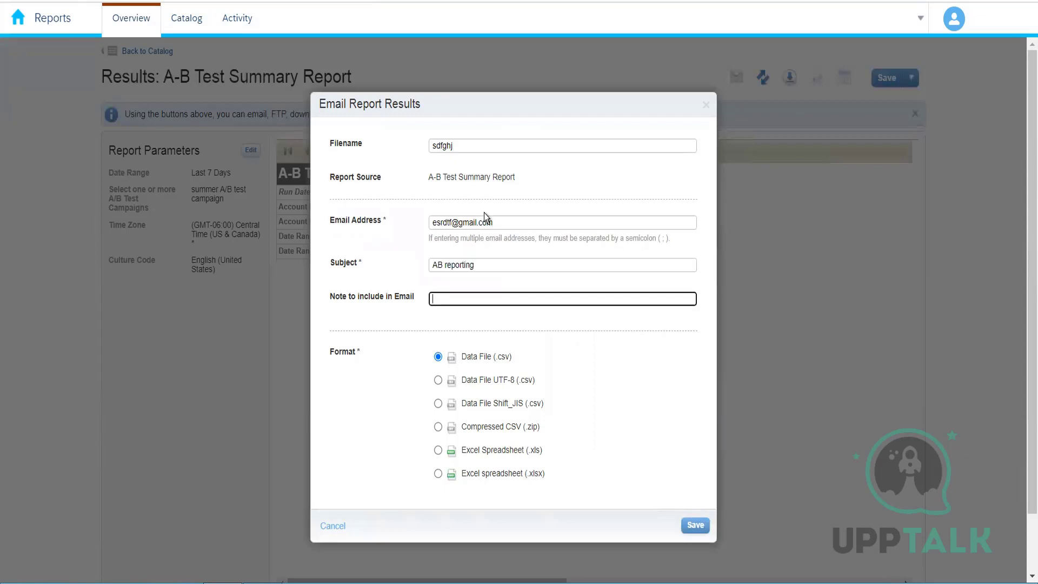
pyautogui.write('Please find')
pyautogui.moveTo(519, 224); pyautogui.dragTo(427, 226)
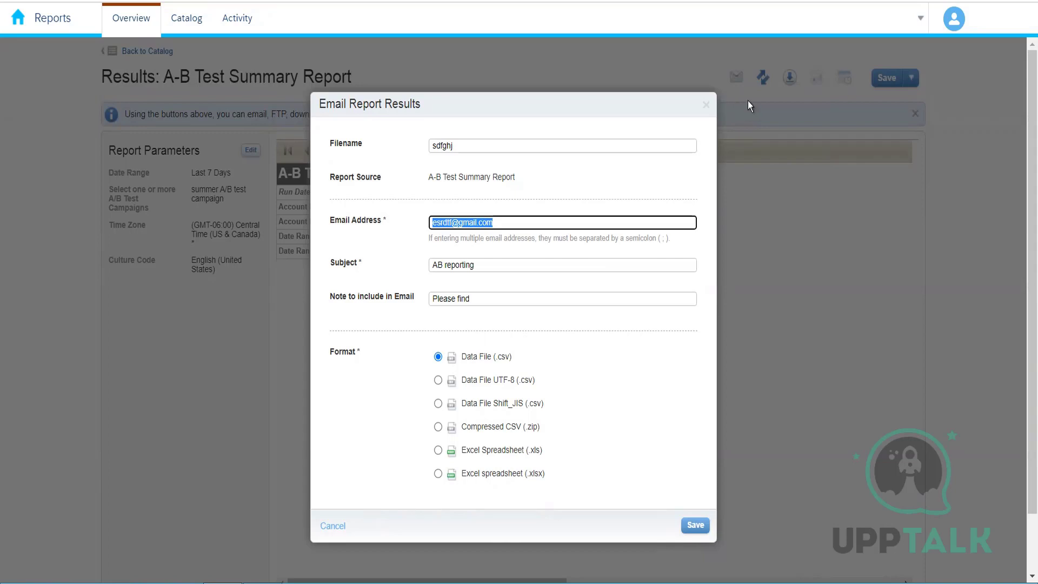
pyautogui.click(706, 105)
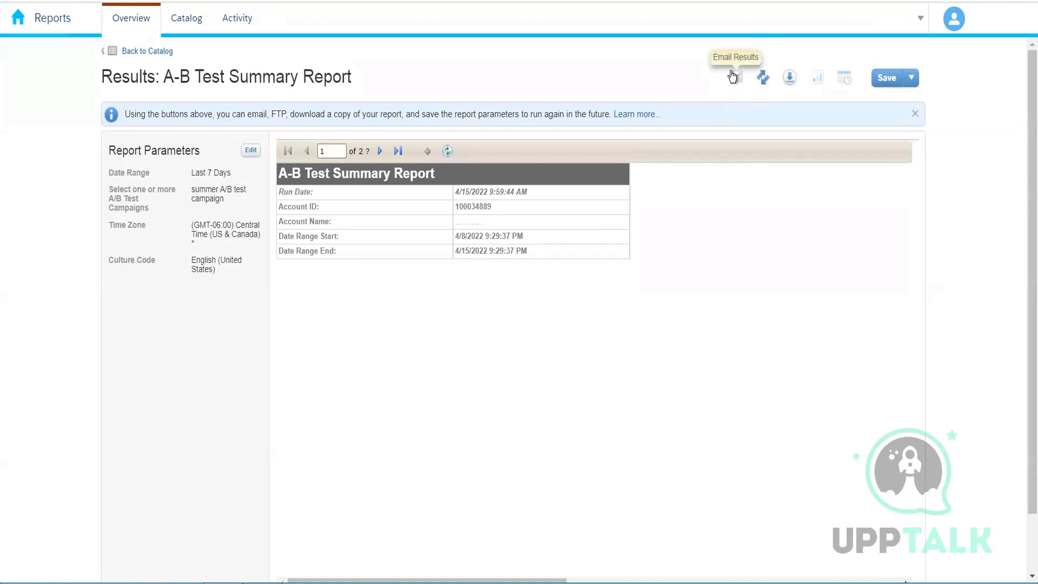
# Examine the download, FTP and email delivery dialogs for the report results, closing each one.
pyautogui.click(792, 77)
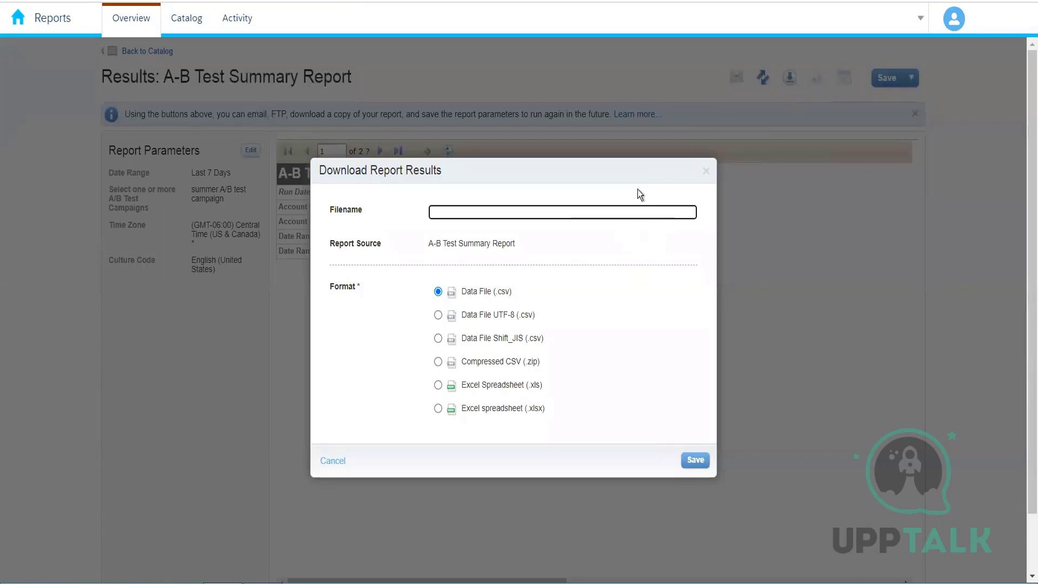
pyautogui.click(707, 173)
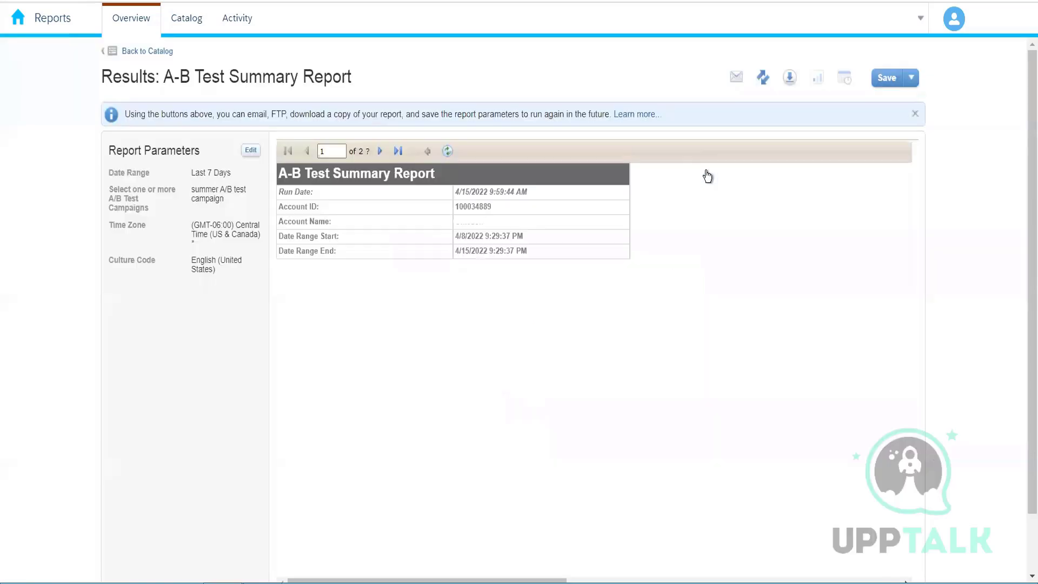
pyautogui.click(761, 77)
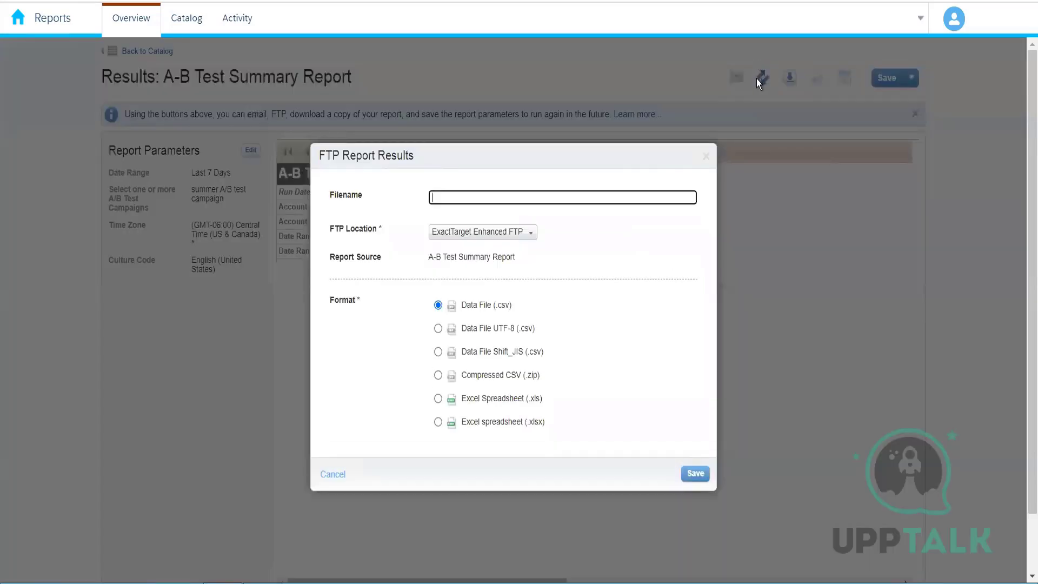
pyautogui.click(707, 158)
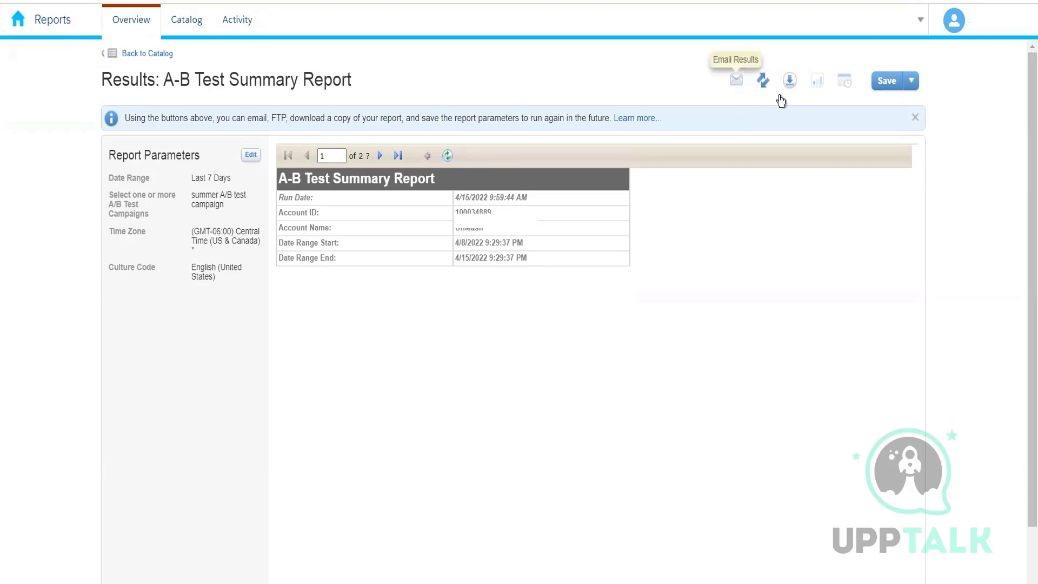
pyautogui.click(736, 81)
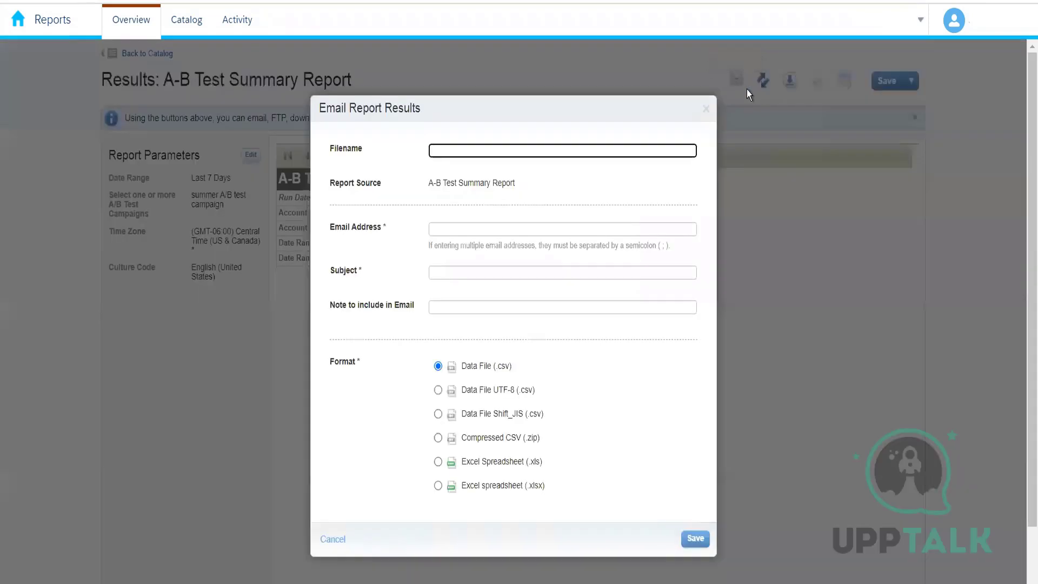
pyautogui.click(708, 110)
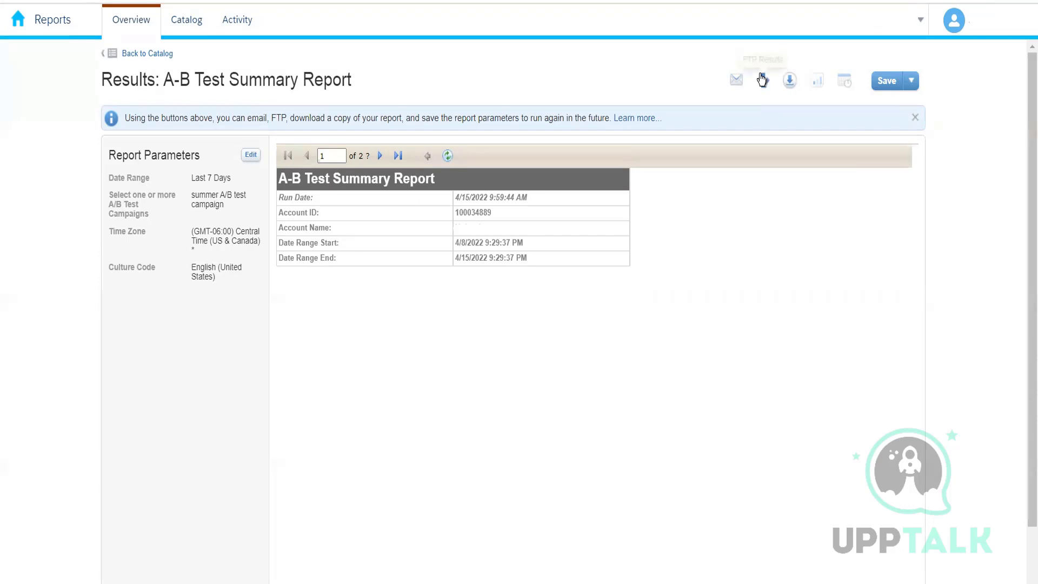
# Open the FTP delivery dialog and examine the FTP Location choices.
pyautogui.click(763, 80)
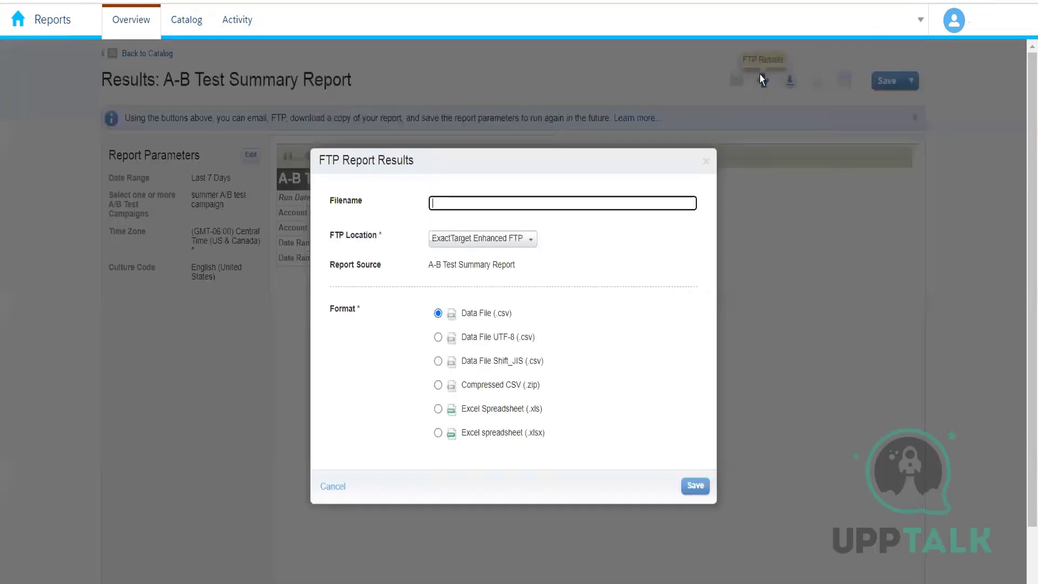
pyautogui.click(522, 238)
pyautogui.click(583, 252)
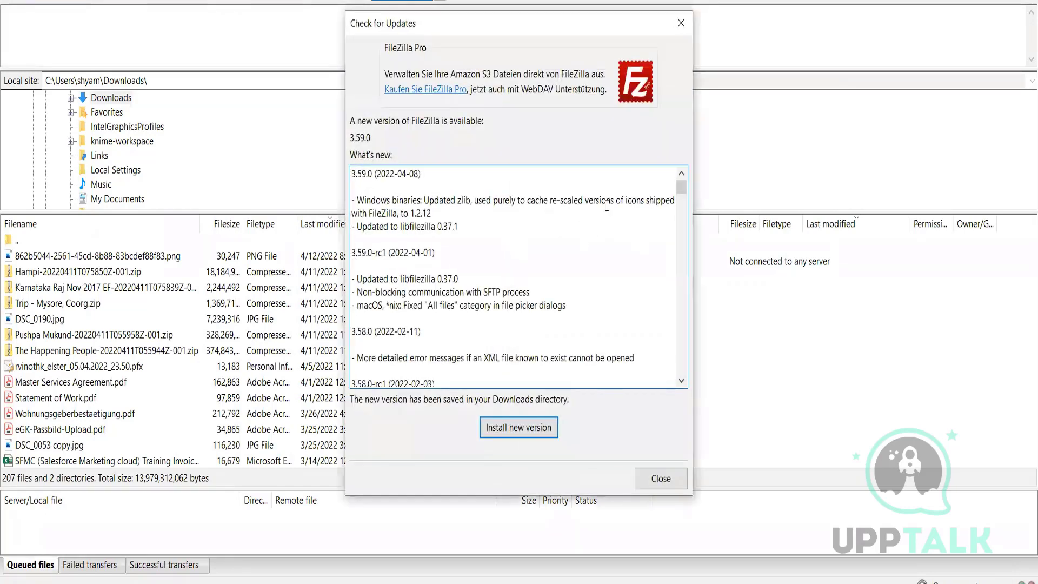
# Close the FileZilla update dialog and the FTP report results dialog.
pyautogui.click(392, 47)
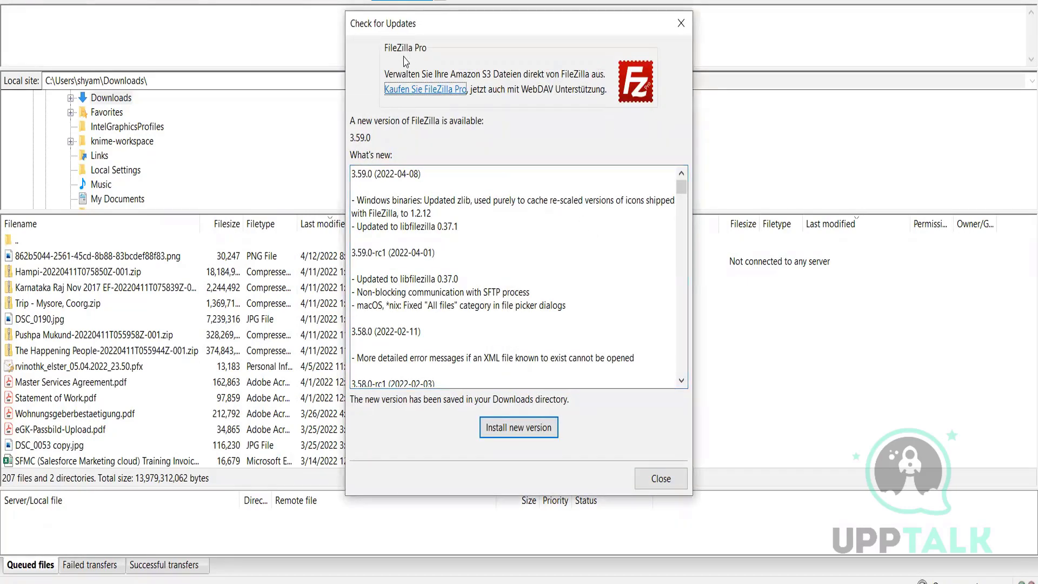
pyautogui.click(661, 479)
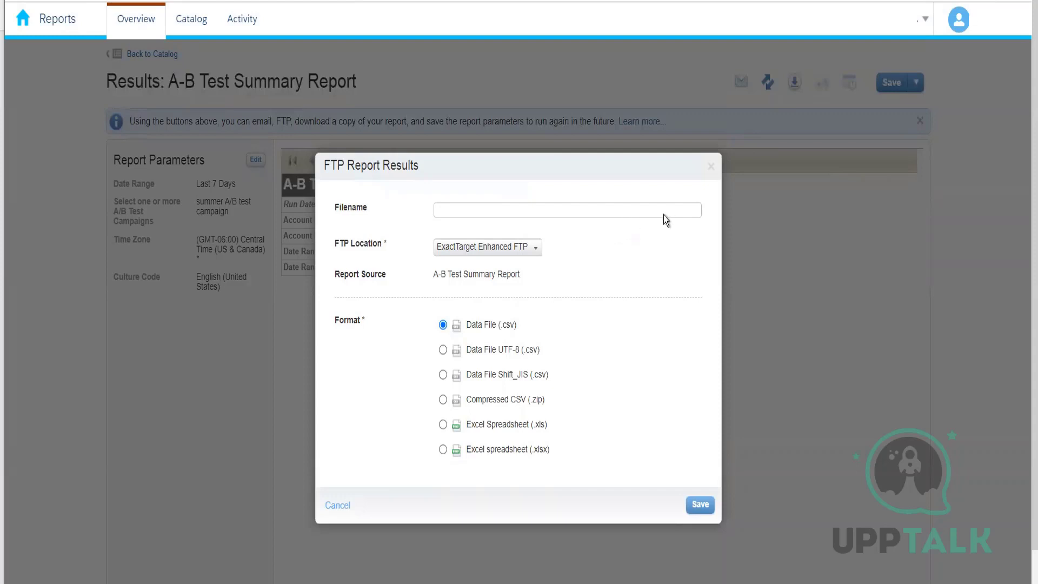
pyautogui.click(711, 166)
# Open the download report results dialog and close it again.
pyautogui.click(794, 86)
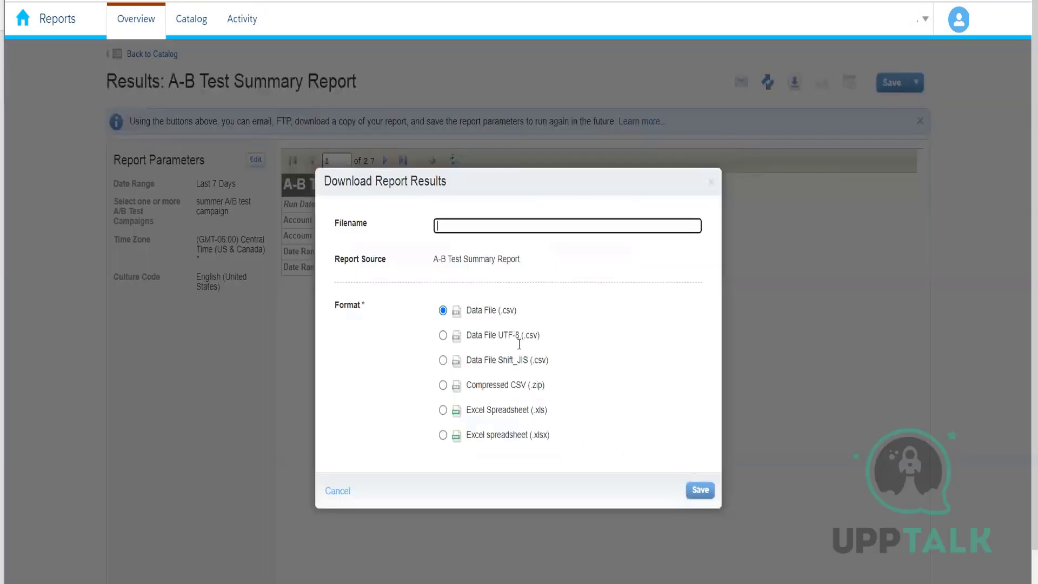
pyautogui.click(520, 345)
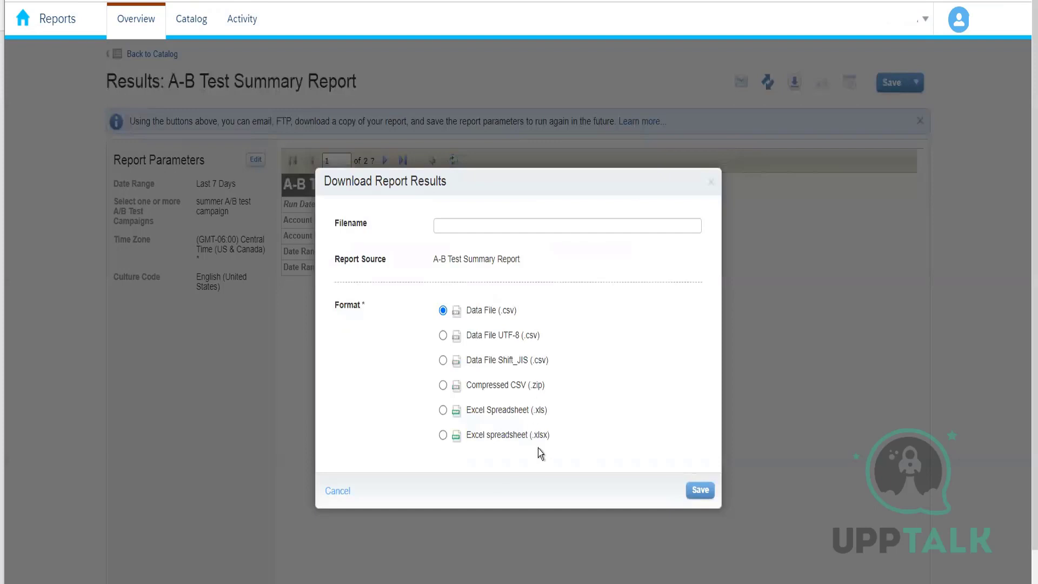
pyautogui.click(711, 184)
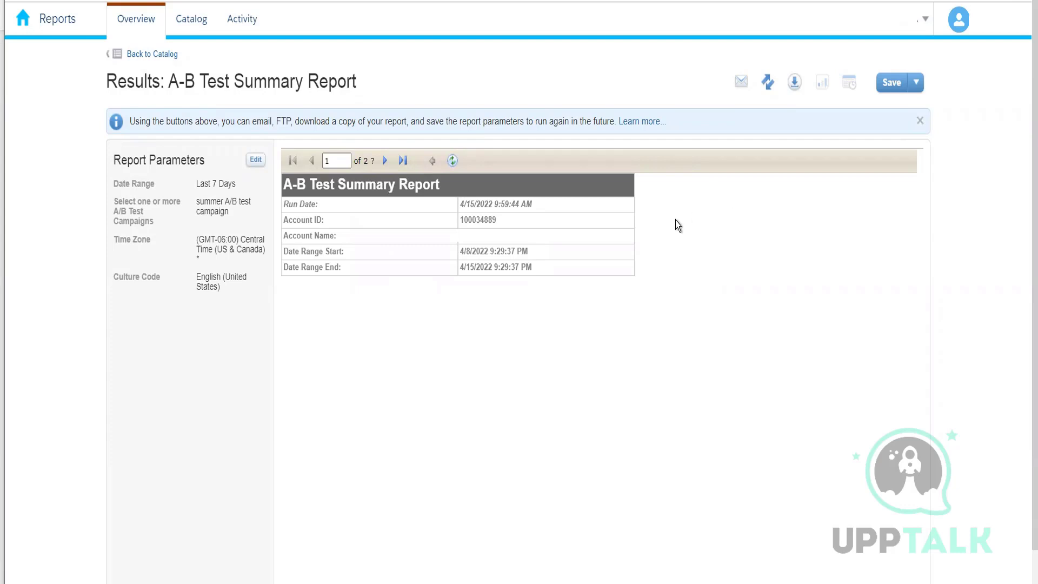
# Return to the report catalog and start creating an Account Send Summary report.
pyautogui.click(146, 54)
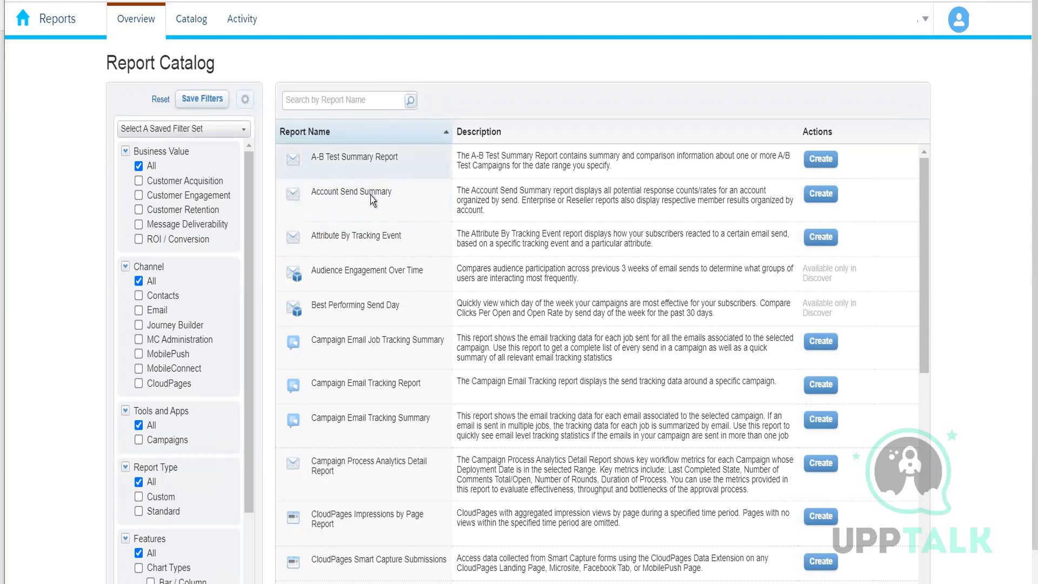
pyautogui.click(822, 190)
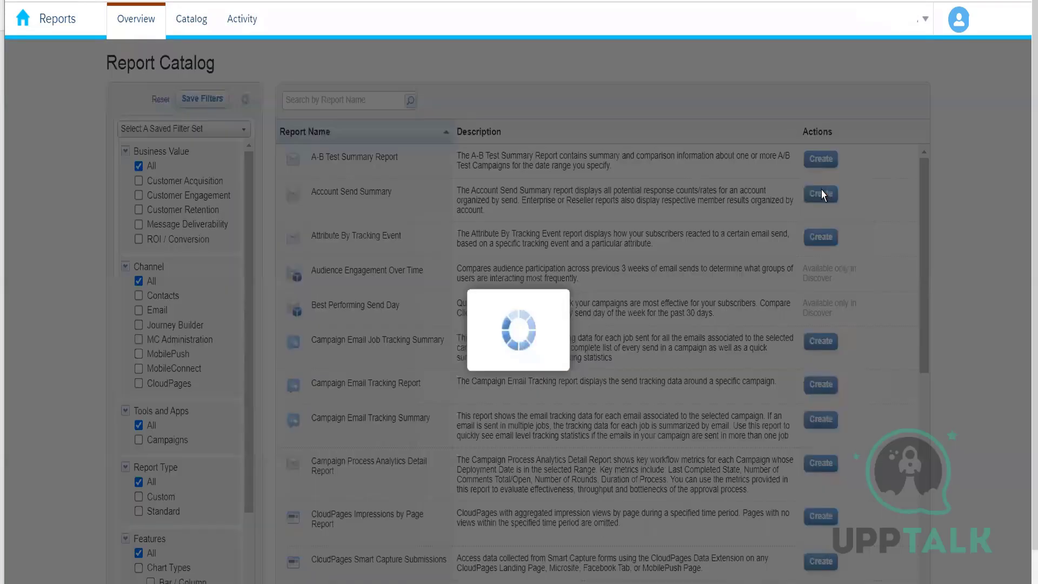
pyautogui.scroll(-1, 544, 384)
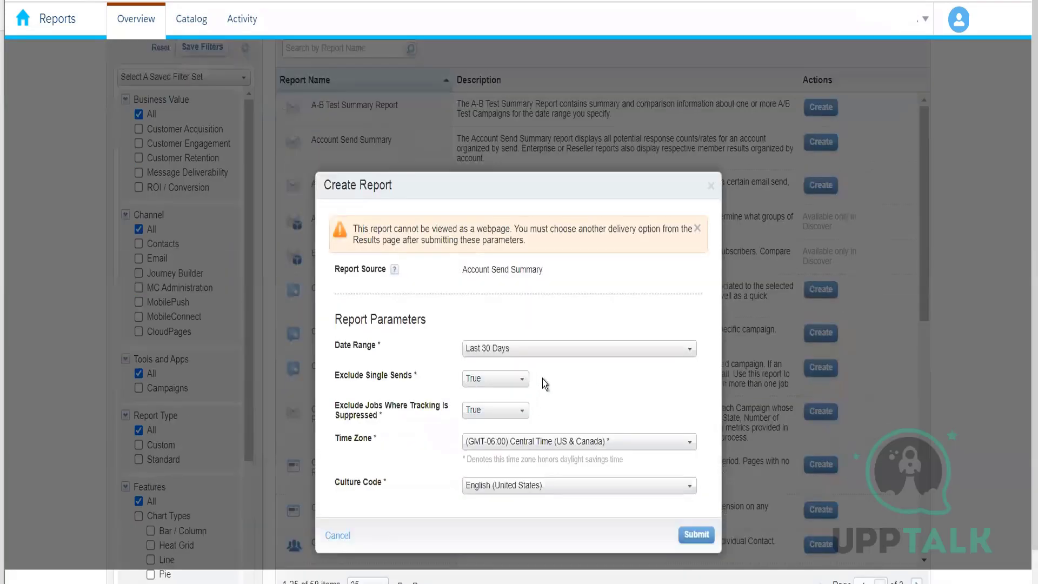
# Examine the account switcher menu in the header.
pyautogui.click(927, 20)
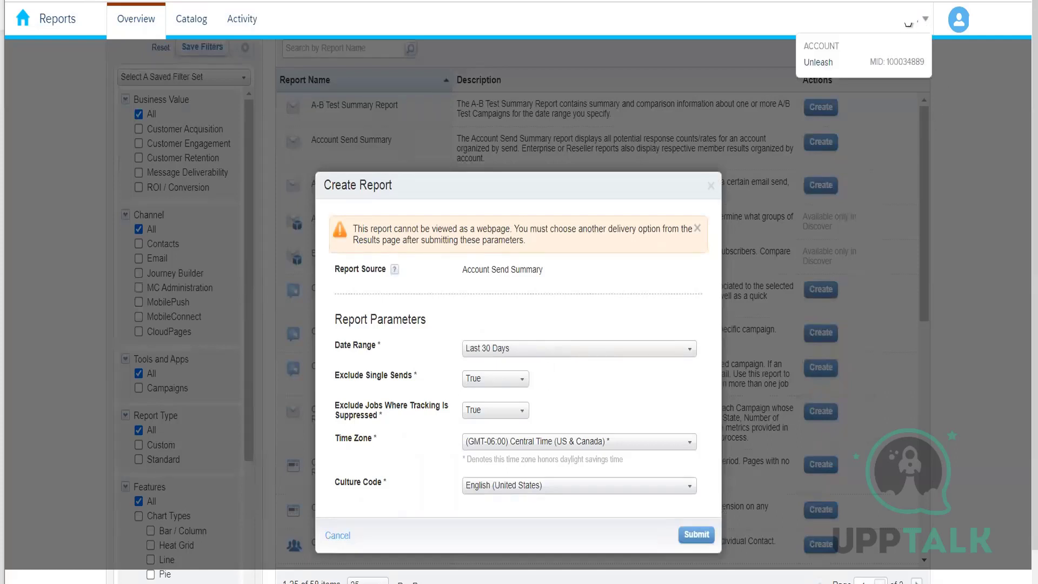
pyautogui.click(482, 333)
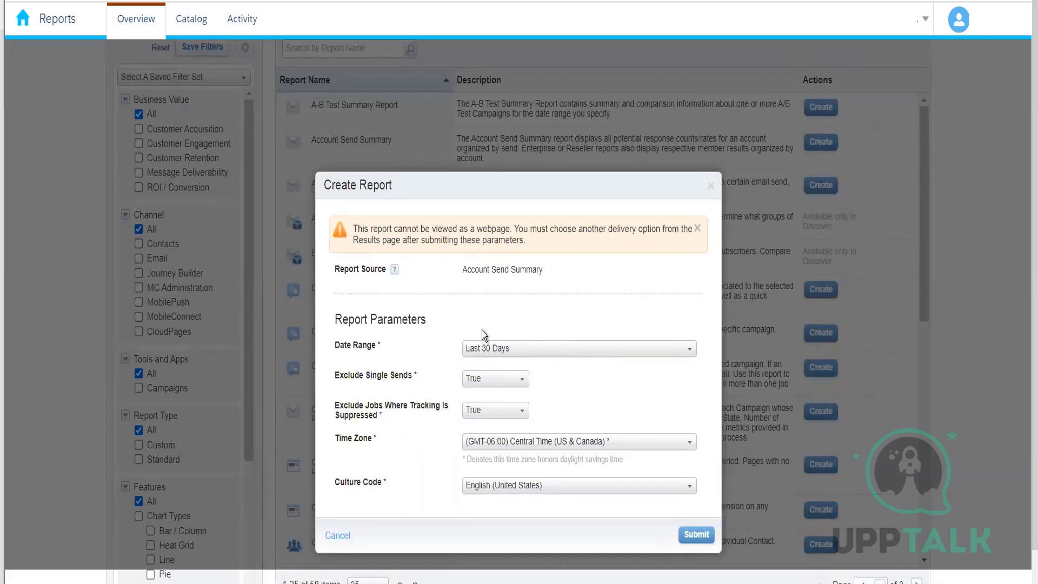
pyautogui.click(913, 27)
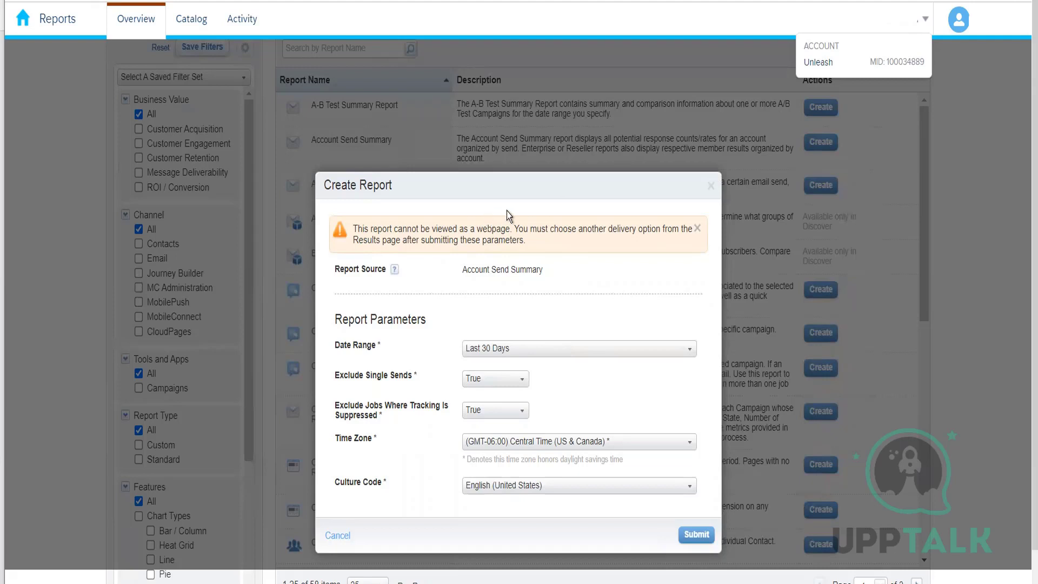
pyautogui.click(686, 210)
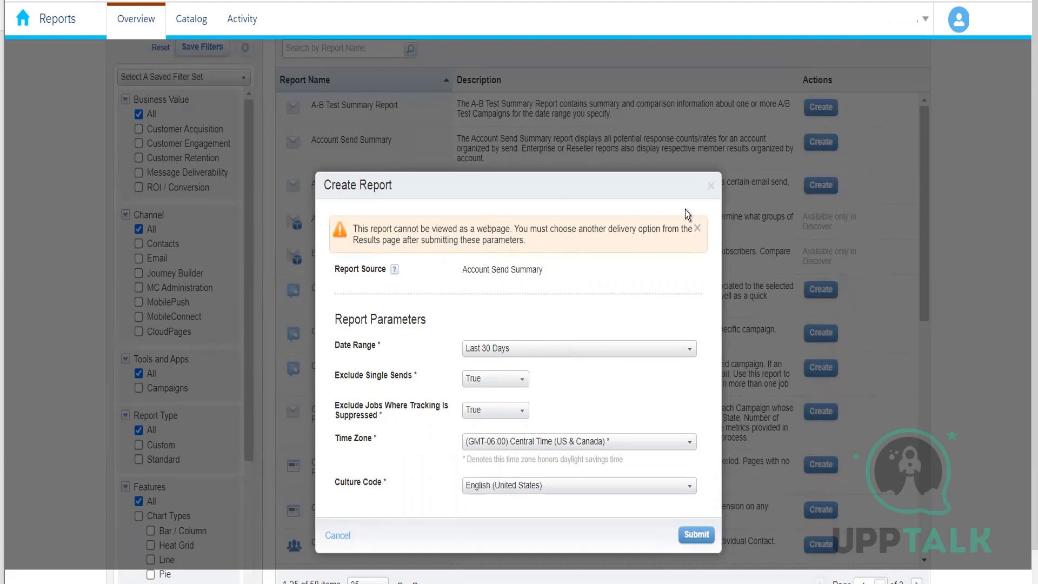
pyautogui.click(907, 27)
pyautogui.click(868, 132)
pyautogui.click(909, 31)
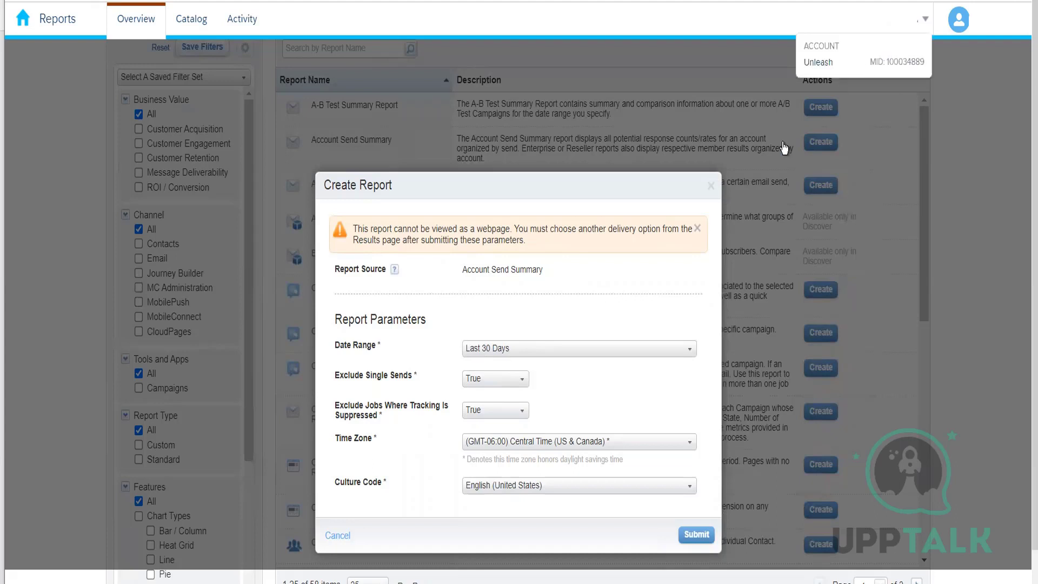
pyautogui.click(708, 213)
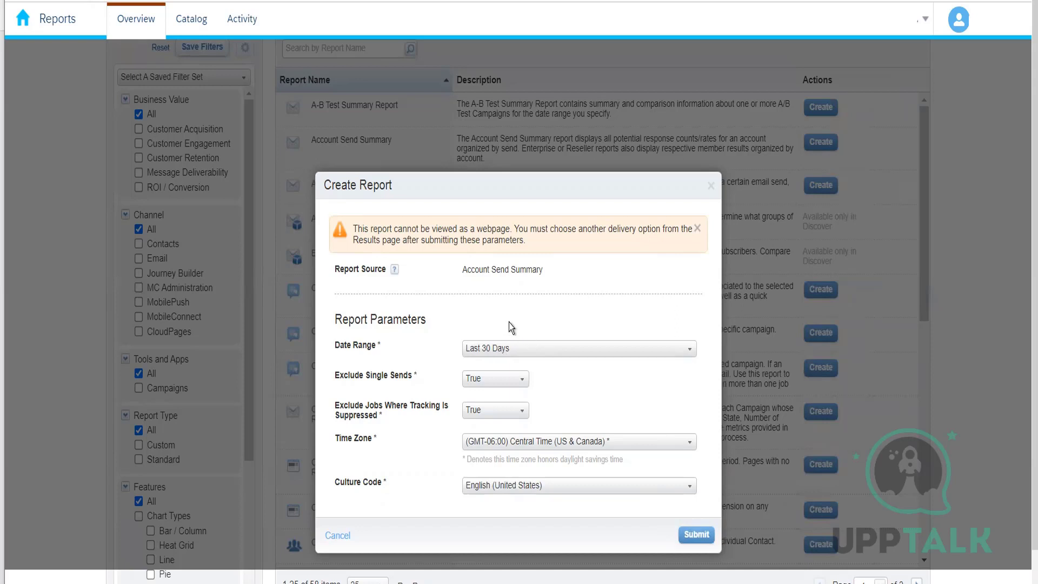
# Set the Account Send Summary date range to Last 7 Days, keep Exclude Single Sends True, and submit.
pyautogui.click(503, 356)
pyautogui.click(505, 381)
pyautogui.click(514, 358)
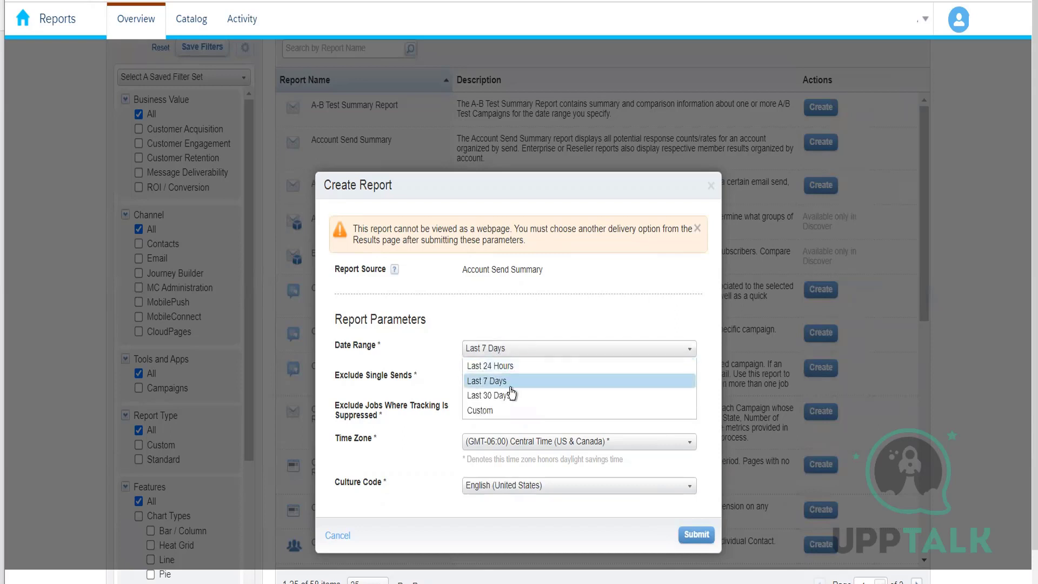
pyautogui.click(512, 387)
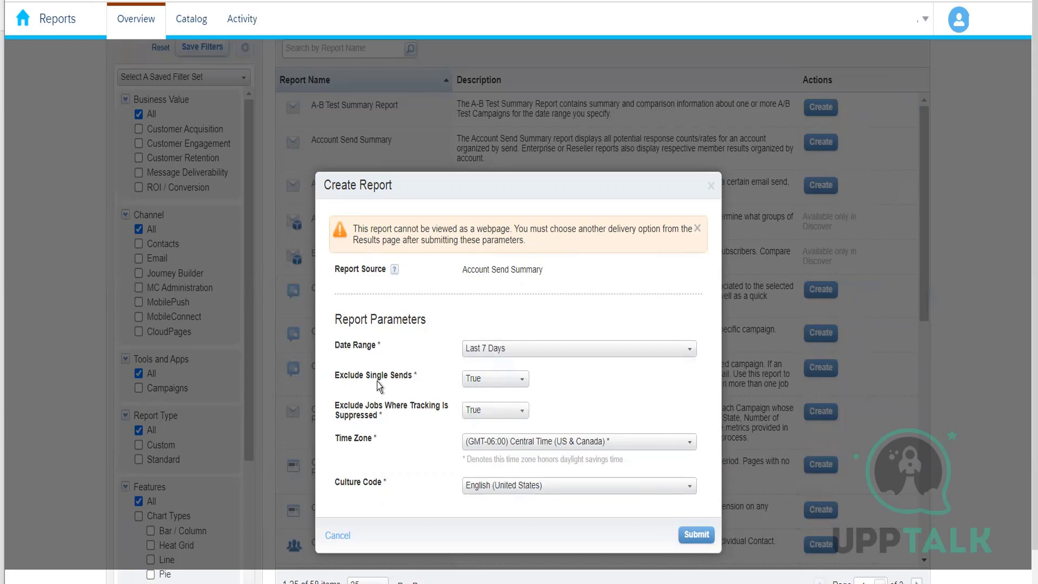
pyautogui.click(496, 384)
pyautogui.click(483, 398)
pyautogui.click(709, 535)
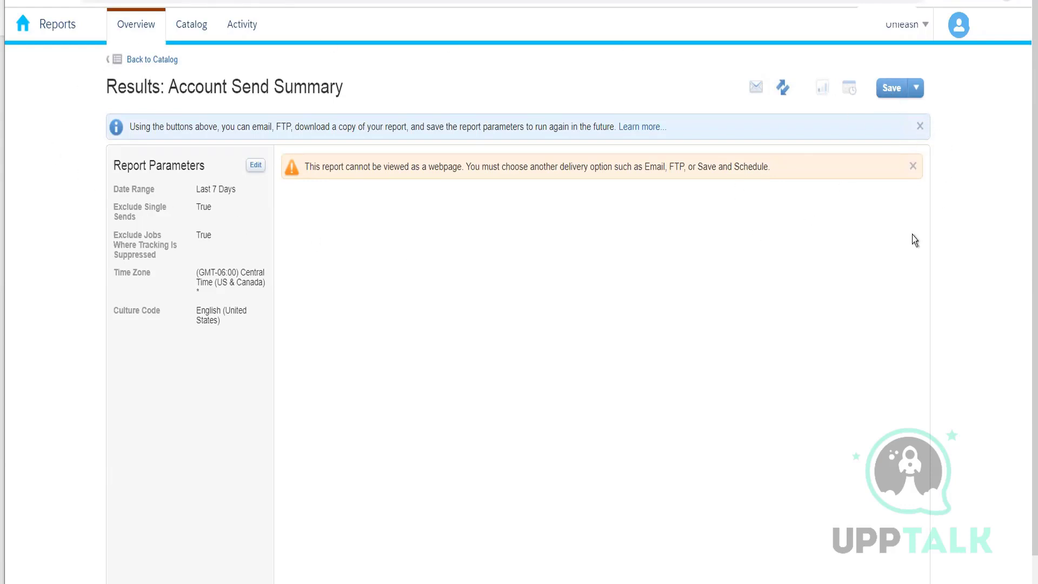
# Save the report results under the report name KUmar_march2022.
pyautogui.click(888, 90)
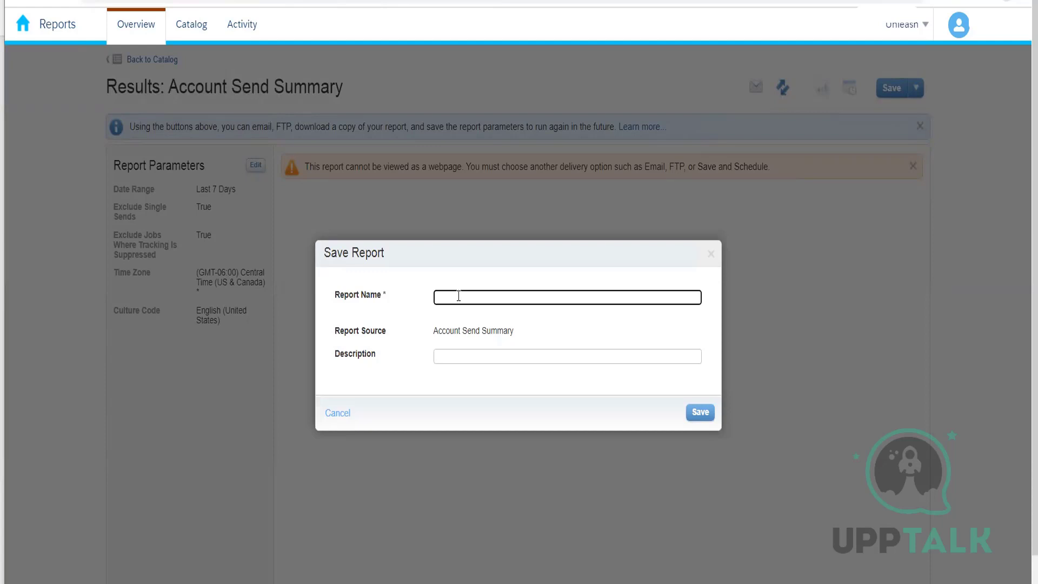
pyautogui.write('KUmar_march2022')
pyautogui.click(692, 414)
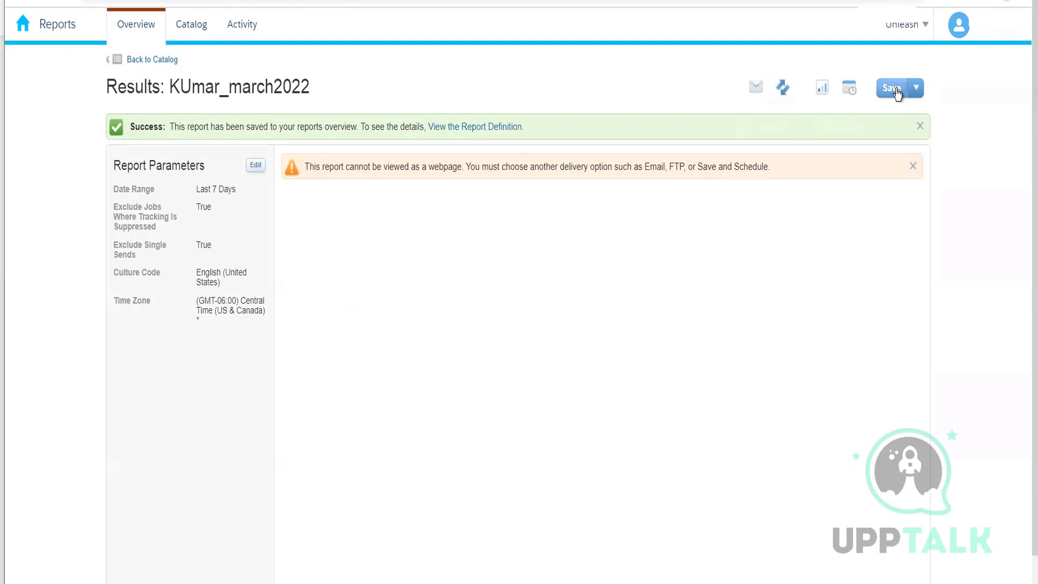
# Open the saved report Account_Summary_Kumar_Jan2022 from the Overview report list.
pyautogui.click(135, 25)
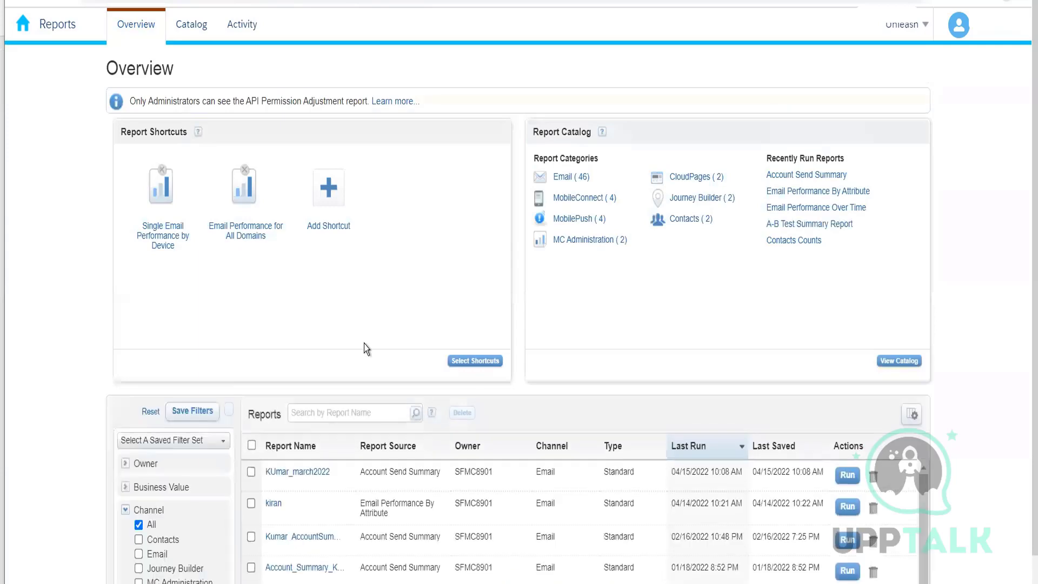
pyautogui.scroll(-5, 367, 349)
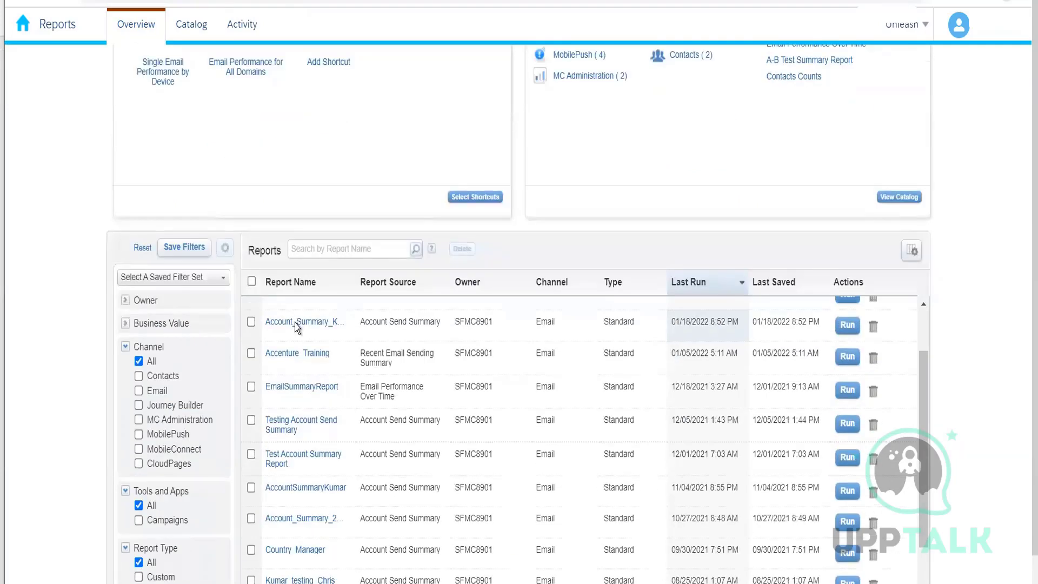
pyautogui.click(294, 323)
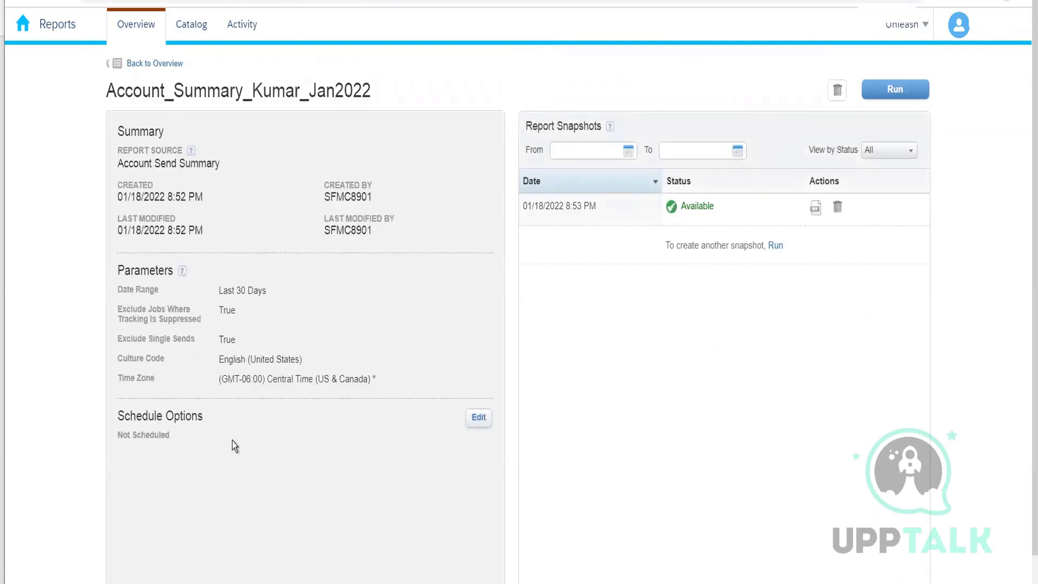
# Open the saved report's schedule options and set the start date to 05/01/2022.
pyautogui.click(479, 418)
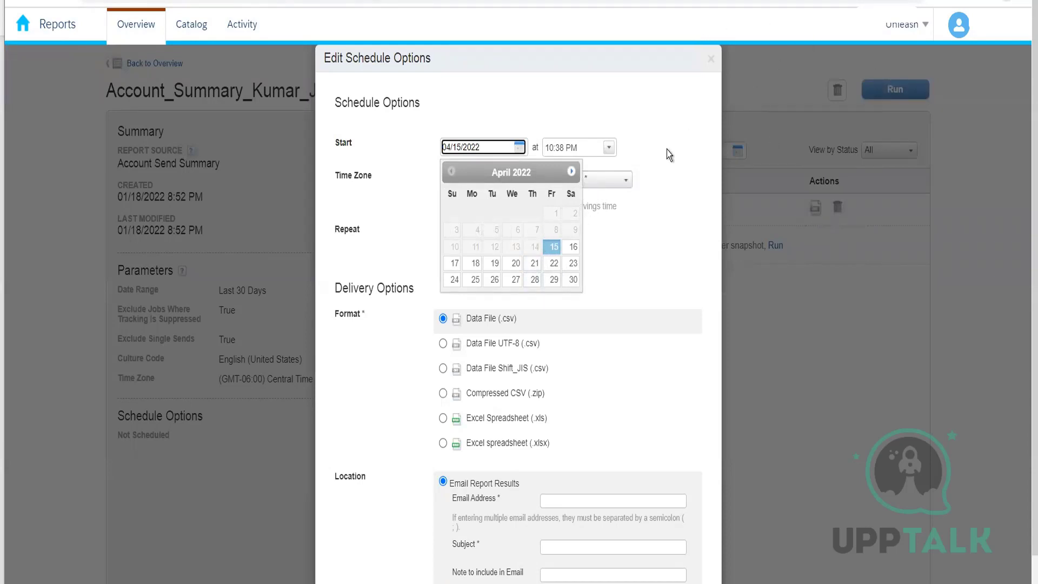
pyautogui.click(571, 171)
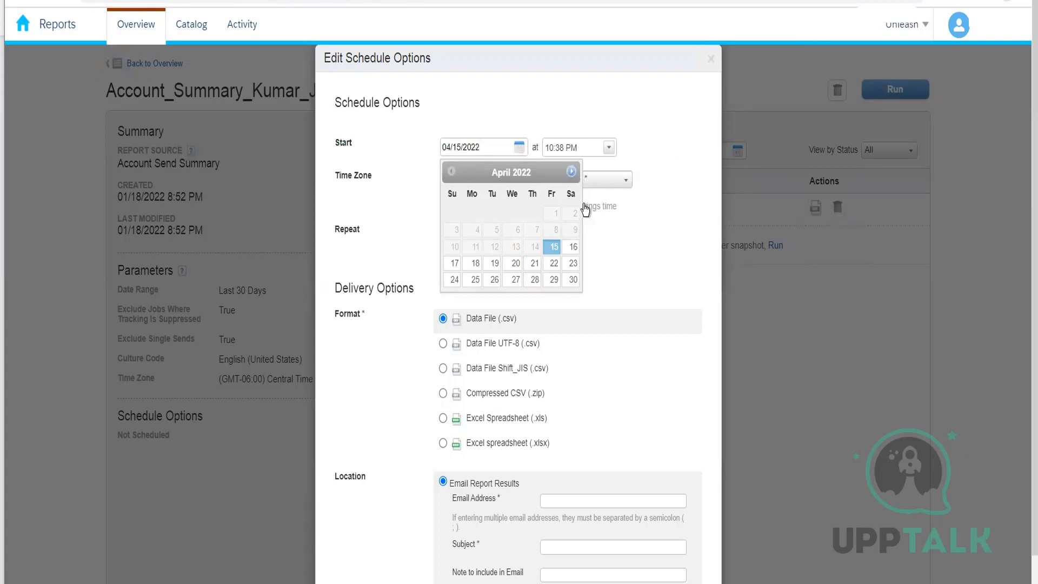
pyautogui.click(456, 213)
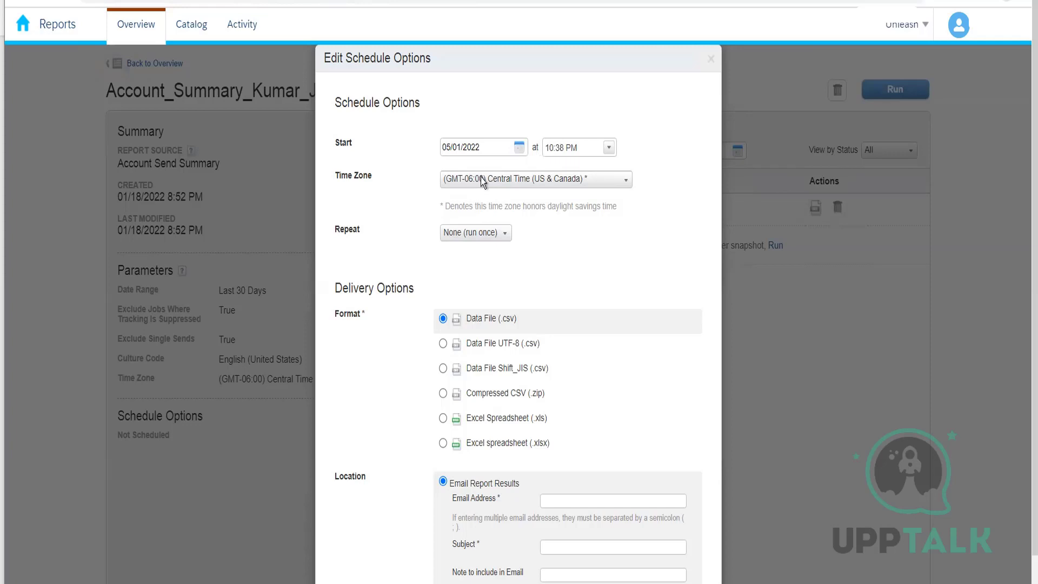
# Set the schedule to repeat Monthly on day 1, with the alternative weekday option changed to Monday.
pyautogui.click(472, 238)
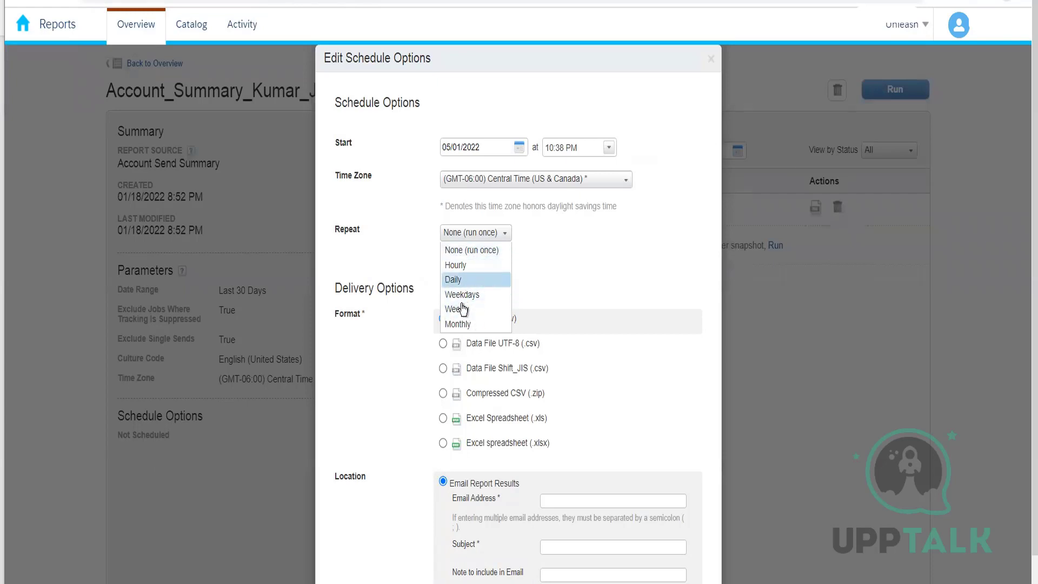
pyautogui.click(470, 324)
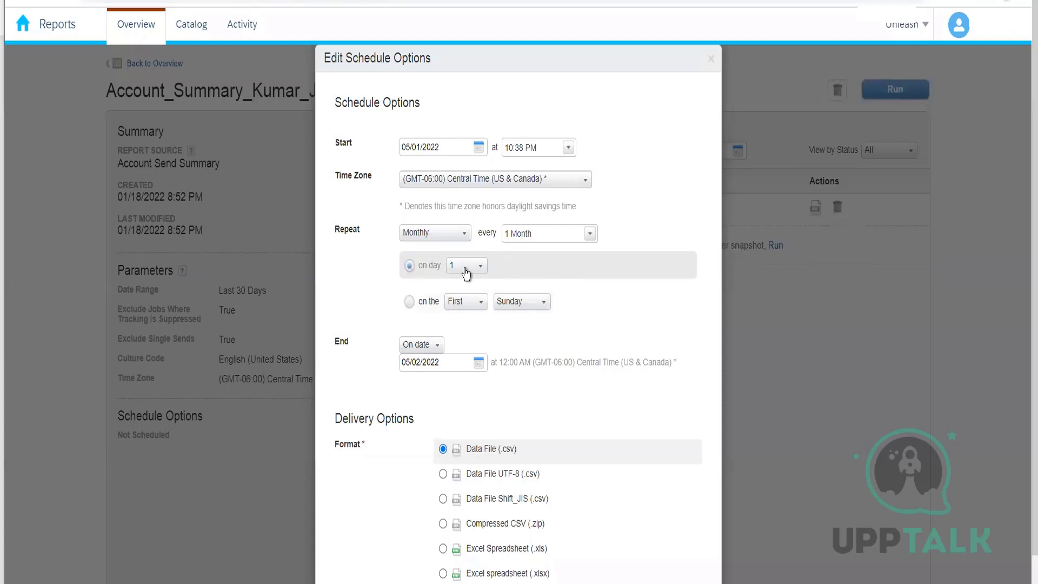
pyautogui.click(421, 306)
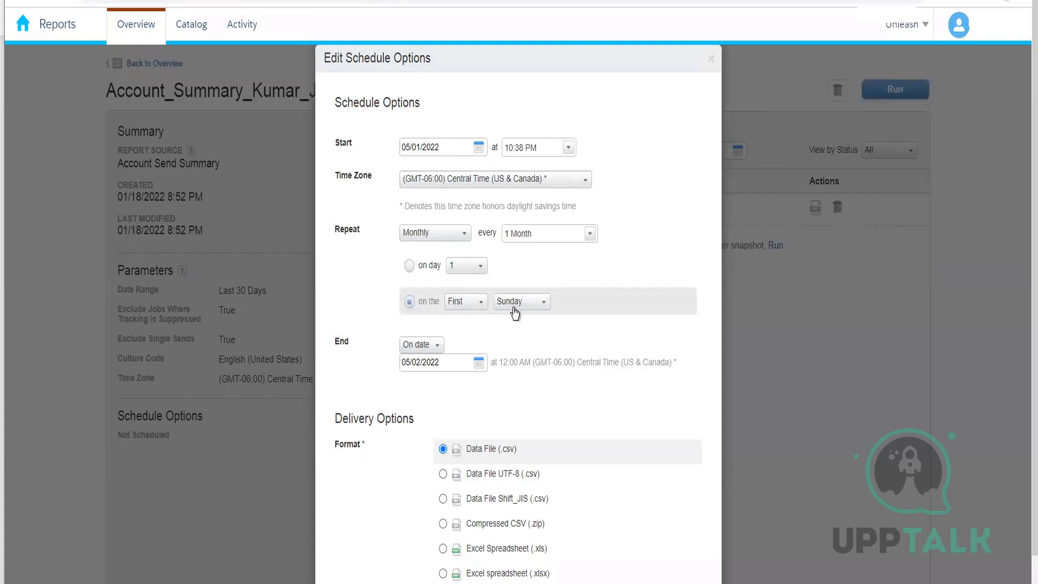
pyautogui.click(514, 306)
pyautogui.click(539, 334)
pyautogui.click(425, 268)
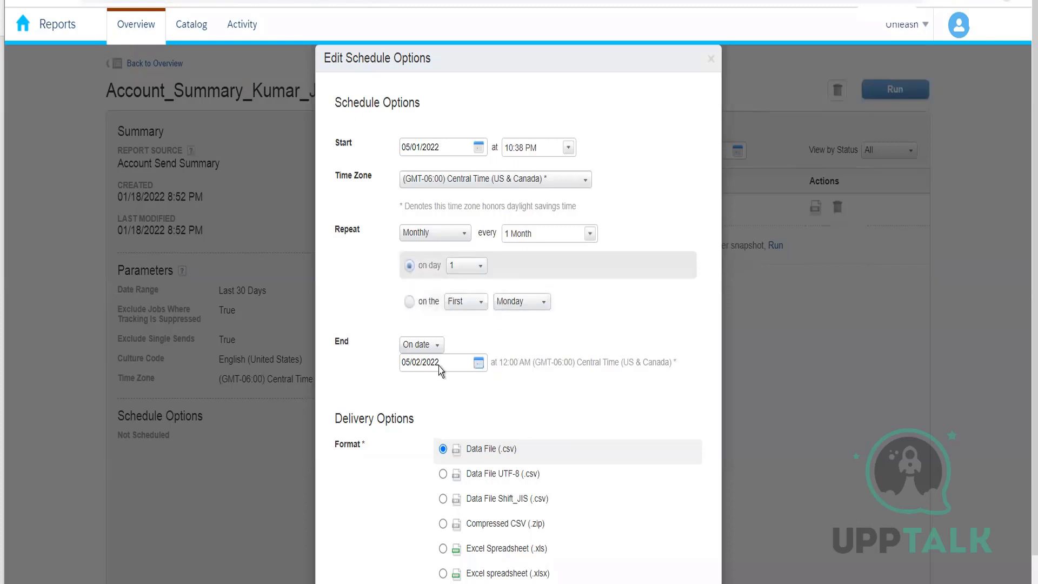
# Set the schedule's end date to 05/02/2024.
pyautogui.click(453, 366)
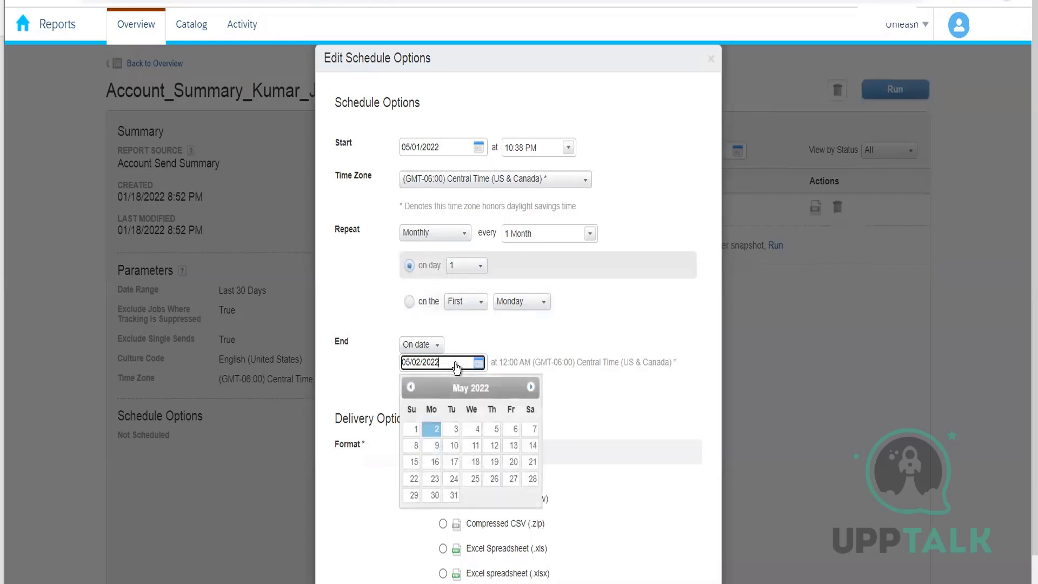
pyautogui.press('BackSpace')
pyautogui.write('4')
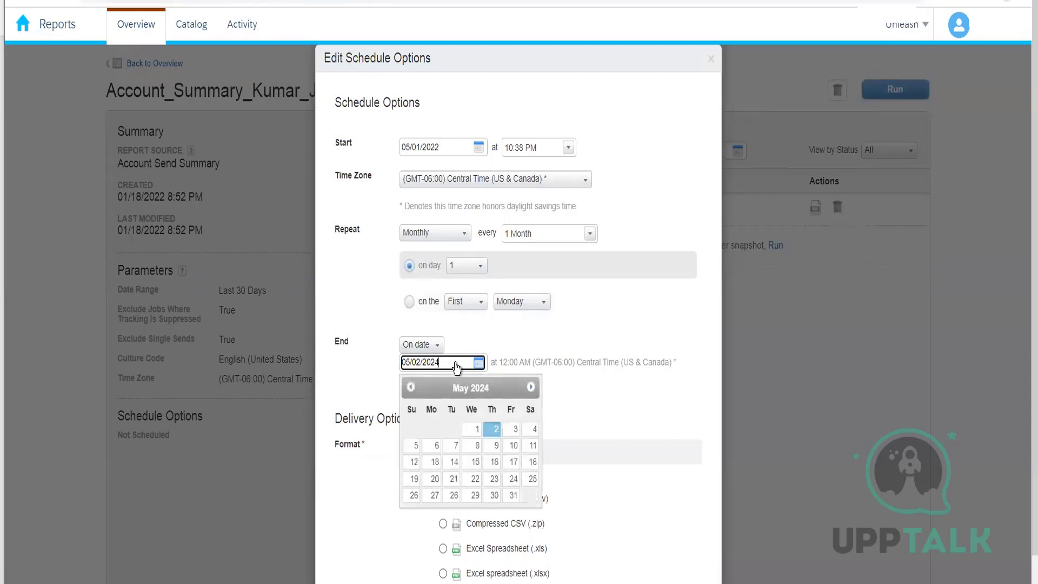
pyautogui.click(575, 490)
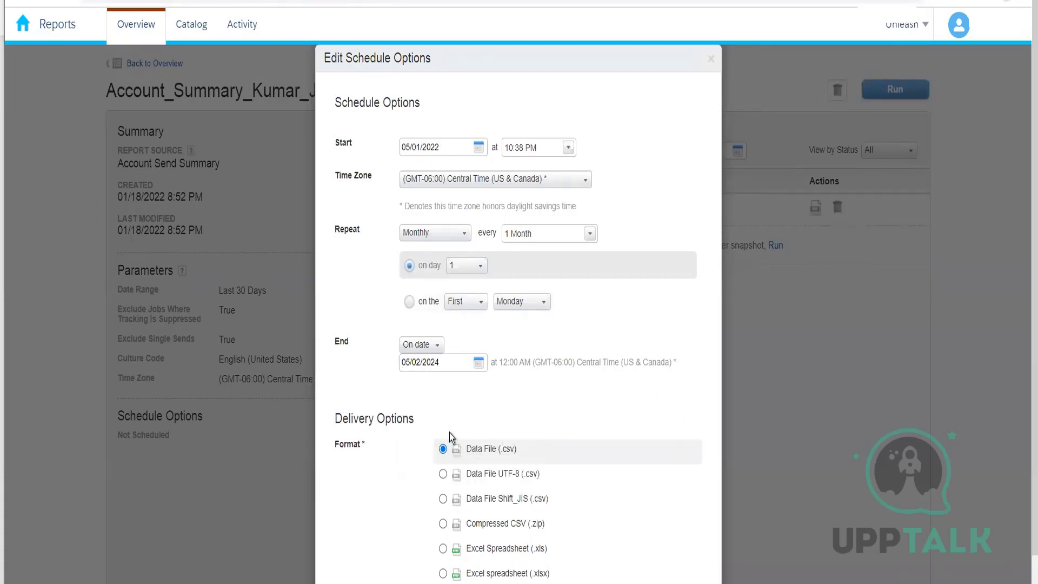
# Choose Save report for FTP delivery to ExactTarget Enhanced FTP, then close the schedule dialog without saving.
pyautogui.scroll(-4, 583, 427)
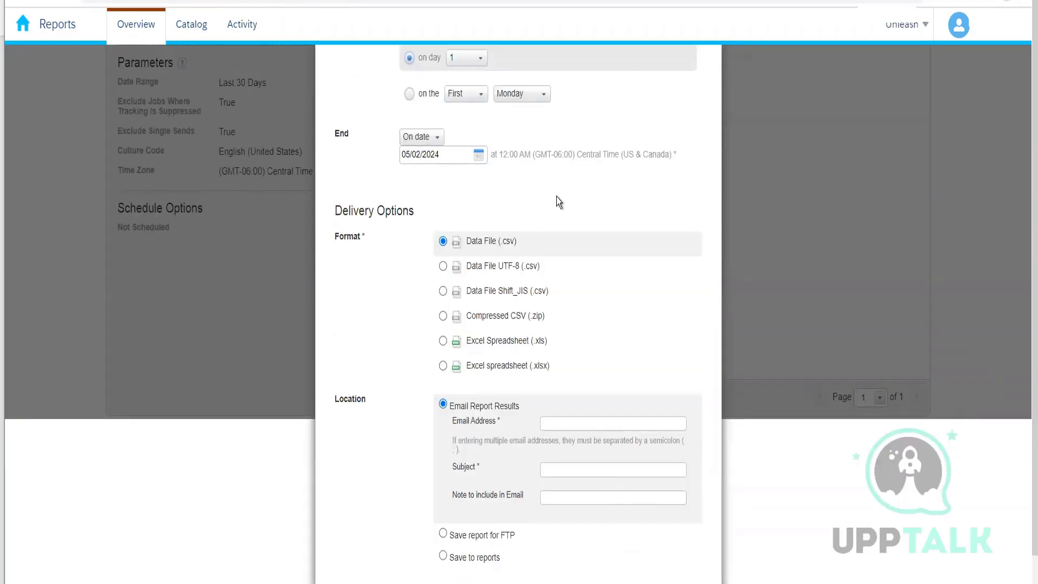
pyautogui.scroll(4, 557, 197)
pyautogui.scroll(-4, 584, 278)
pyautogui.click(595, 422)
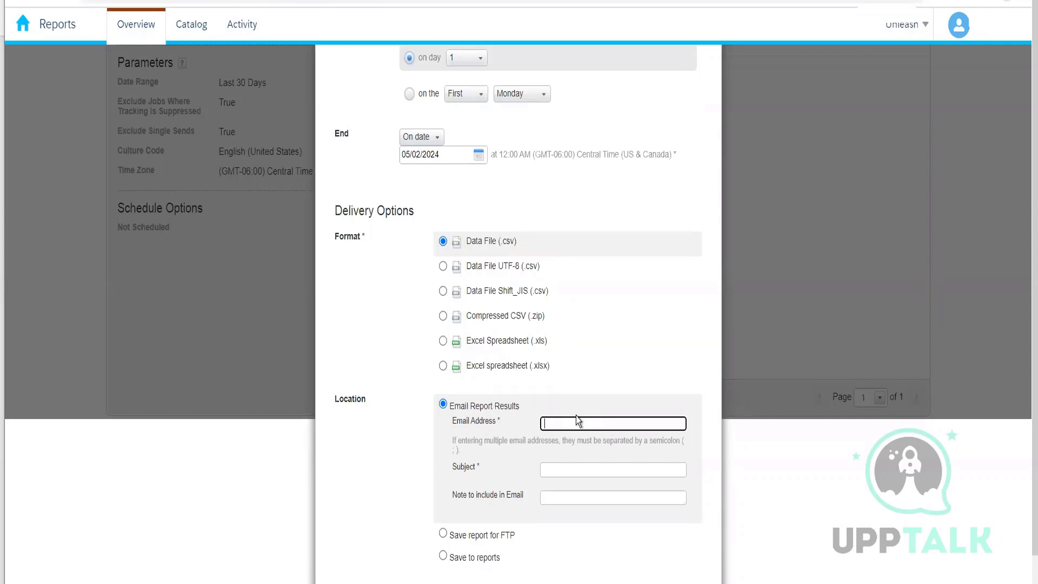
pyautogui.scroll(4, 651, 206)
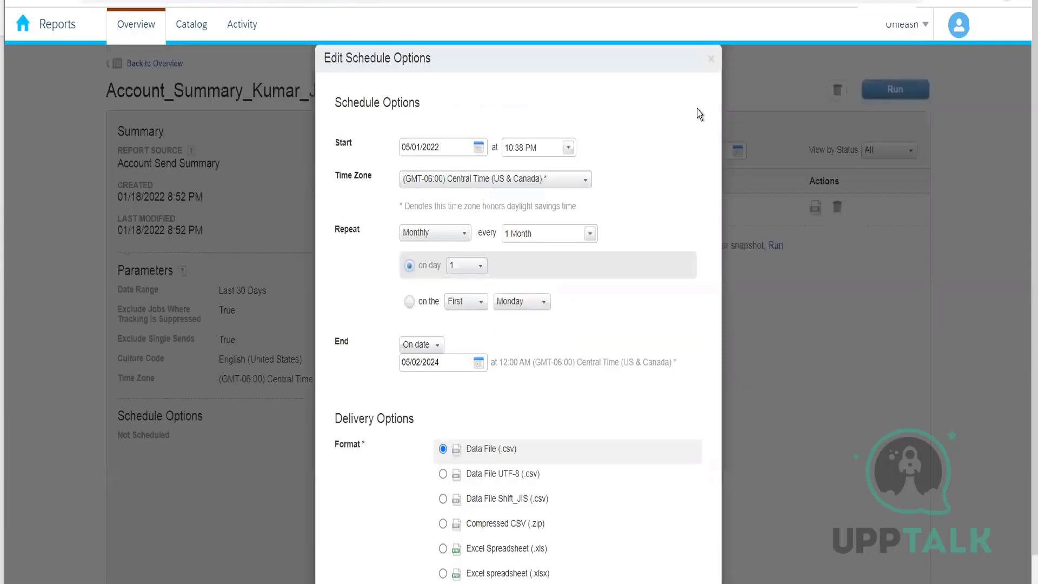
pyautogui.scroll(-4, 634, 251)
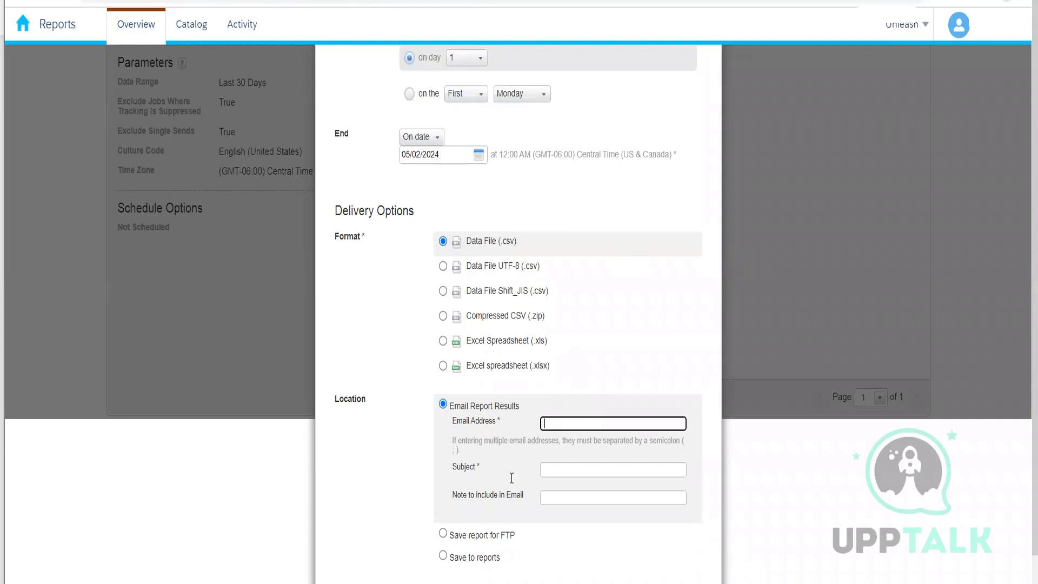
pyautogui.click(443, 533)
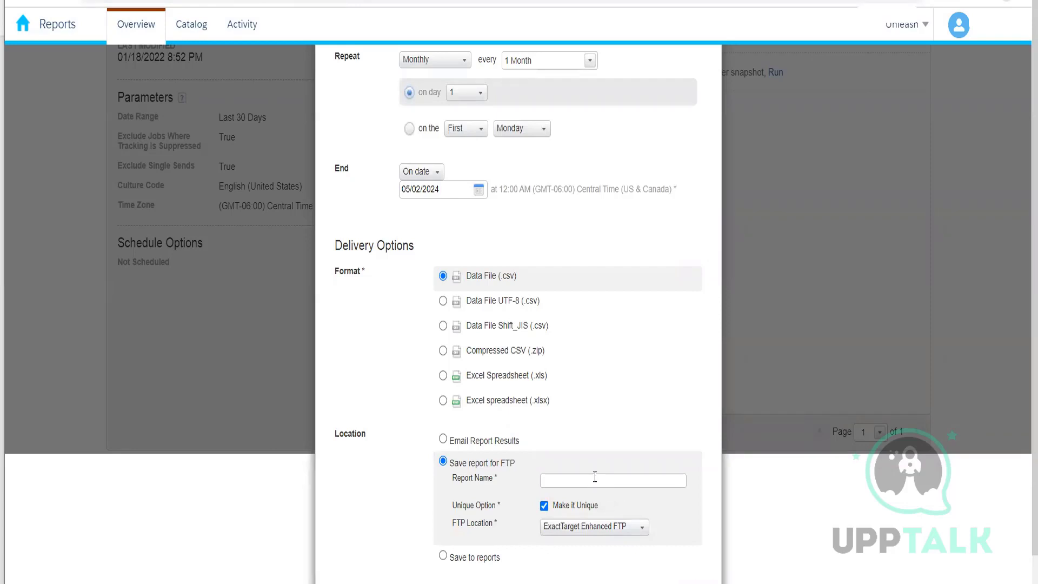
pyautogui.click(584, 531)
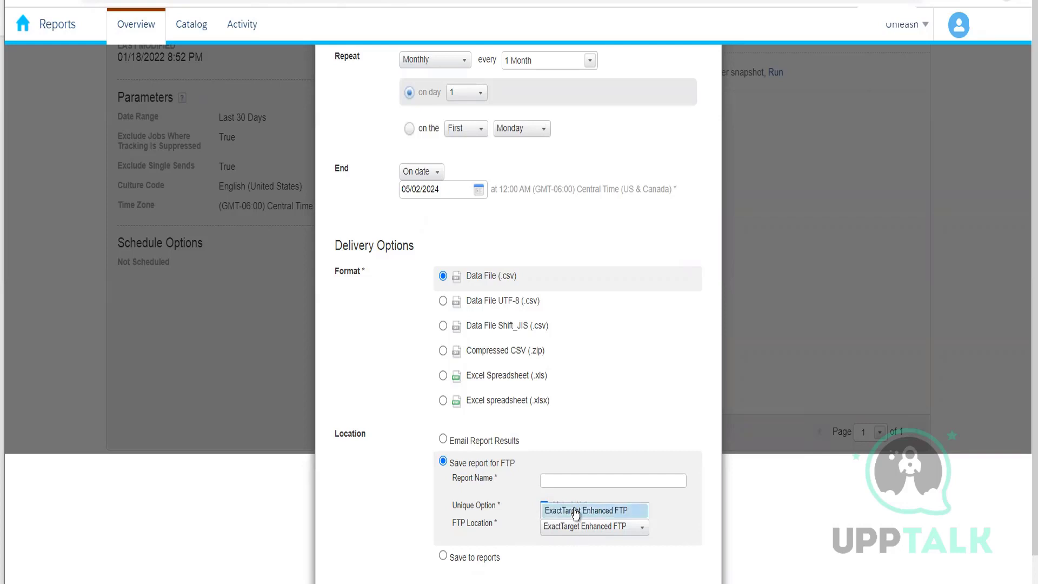
pyautogui.click(575, 512)
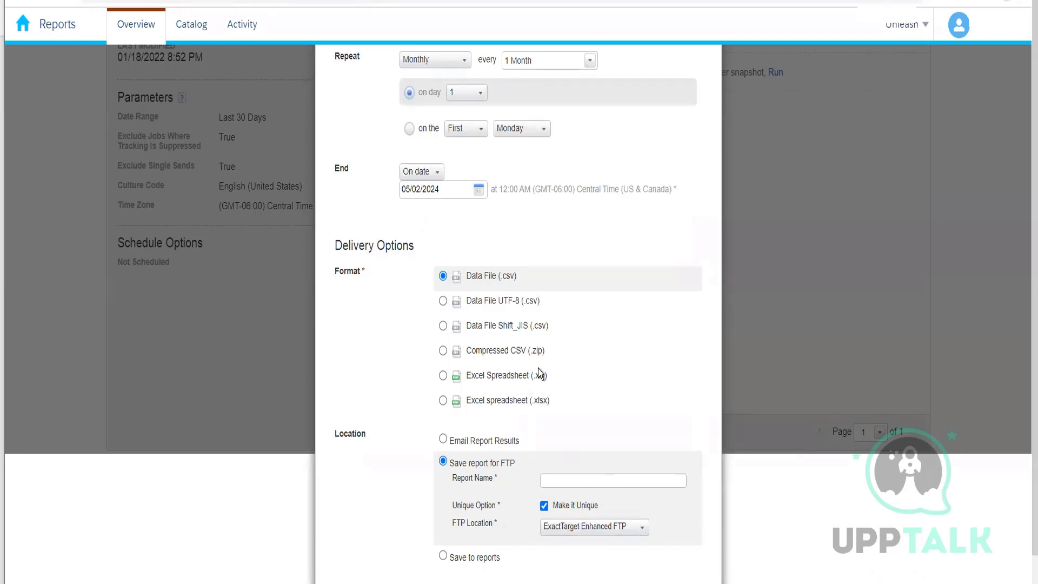
pyautogui.scroll(3, 598, 323)
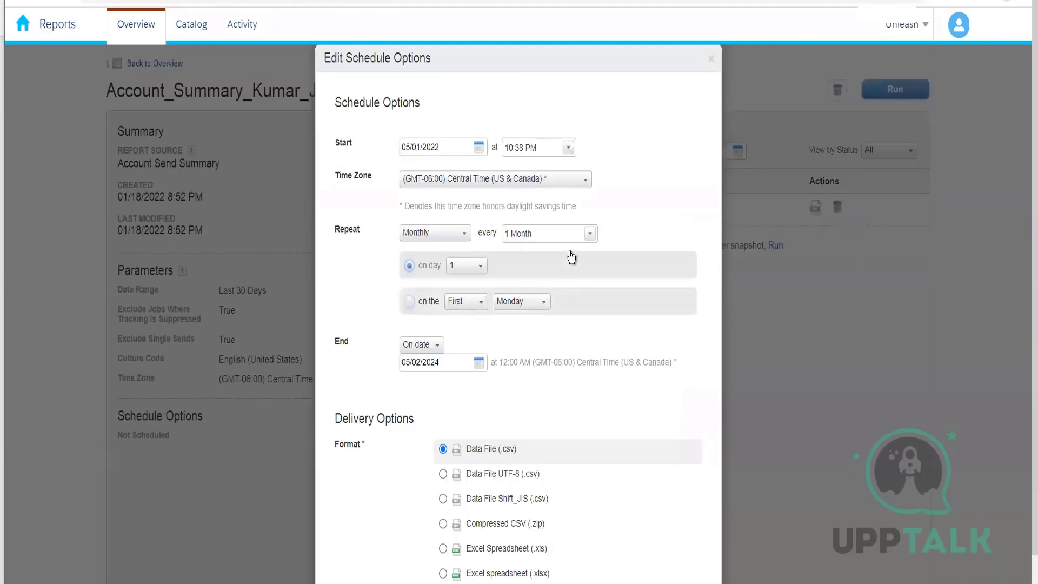
pyautogui.click(711, 60)
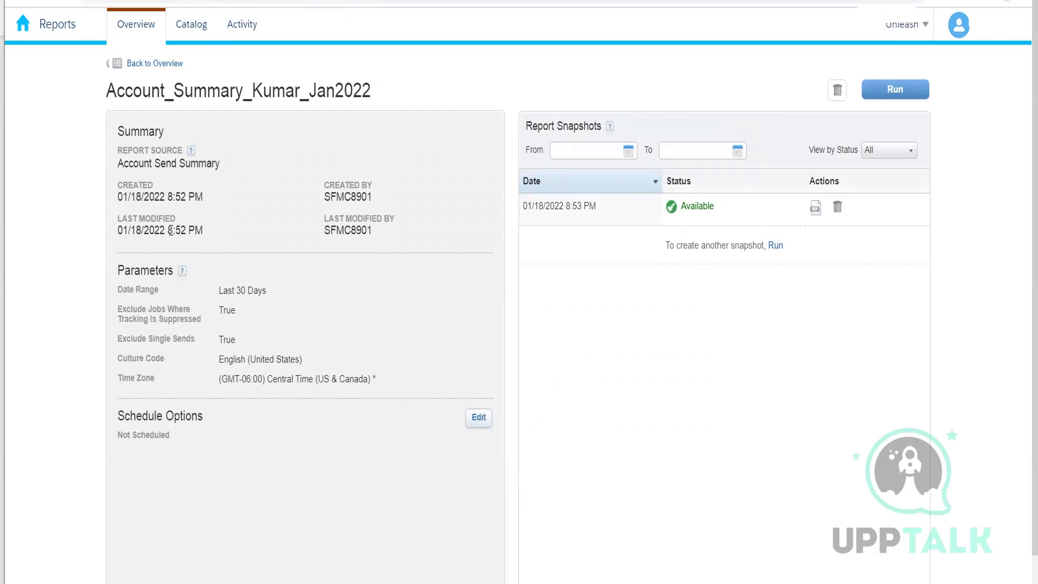
# Go back to the overview, open the Email report category and review the catalog's report descriptions.
pyautogui.click(155, 64)
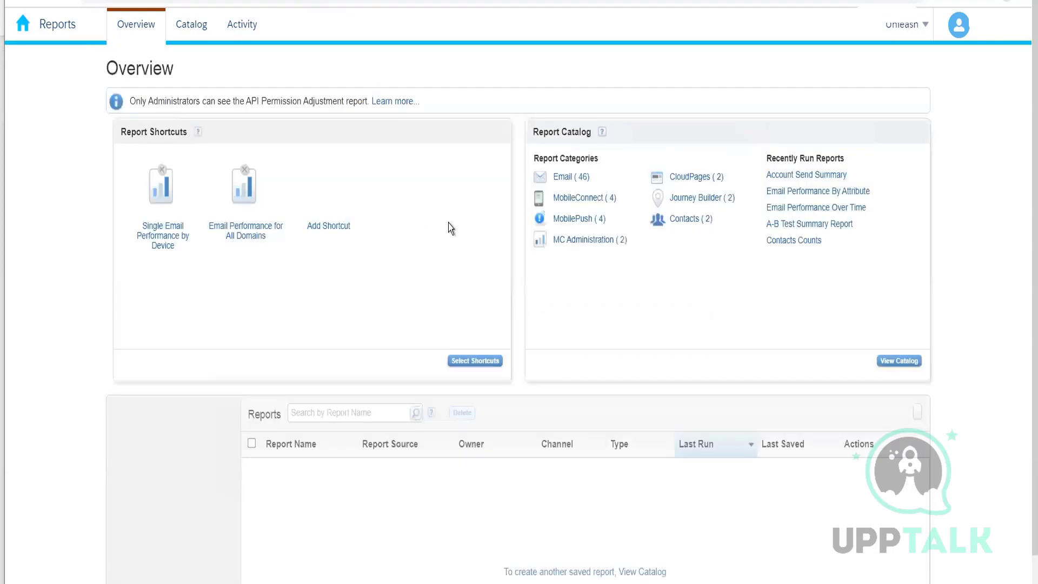
pyautogui.click(572, 178)
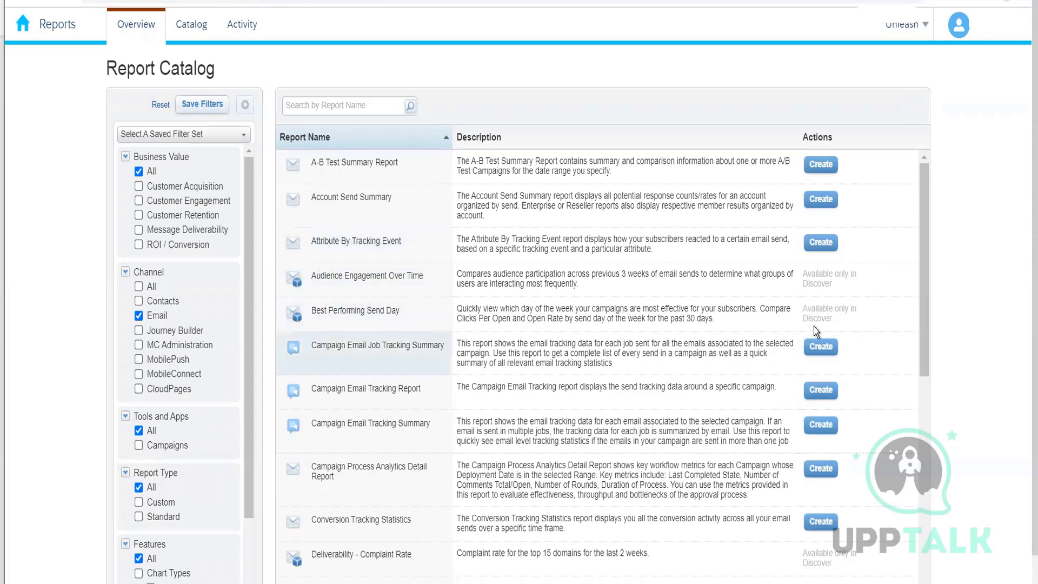
pyautogui.moveTo(838, 316); pyautogui.dragTo(816, 313)
pyautogui.click(831, 284)
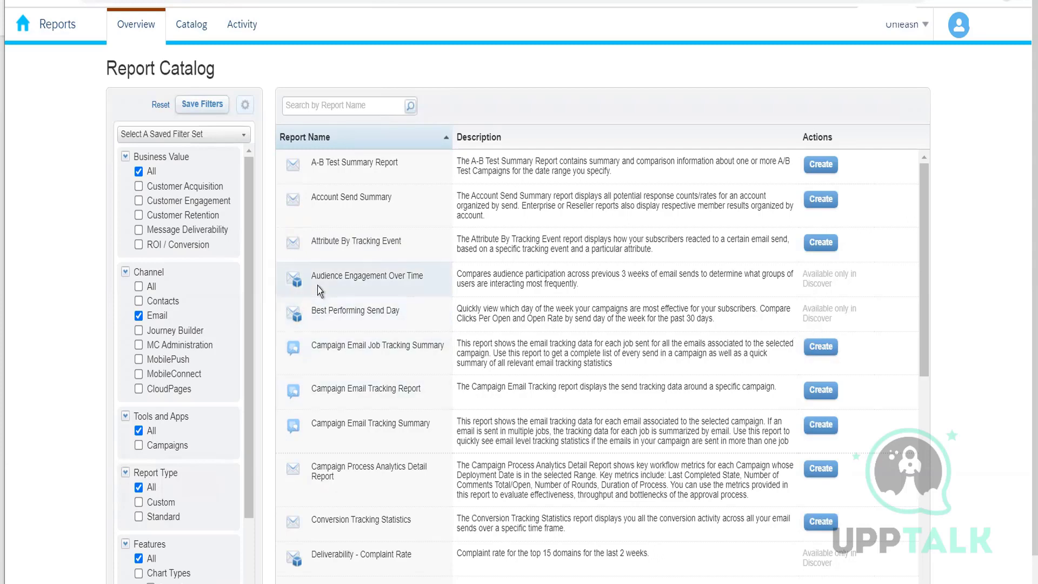
pyautogui.doubleClick(826, 283)
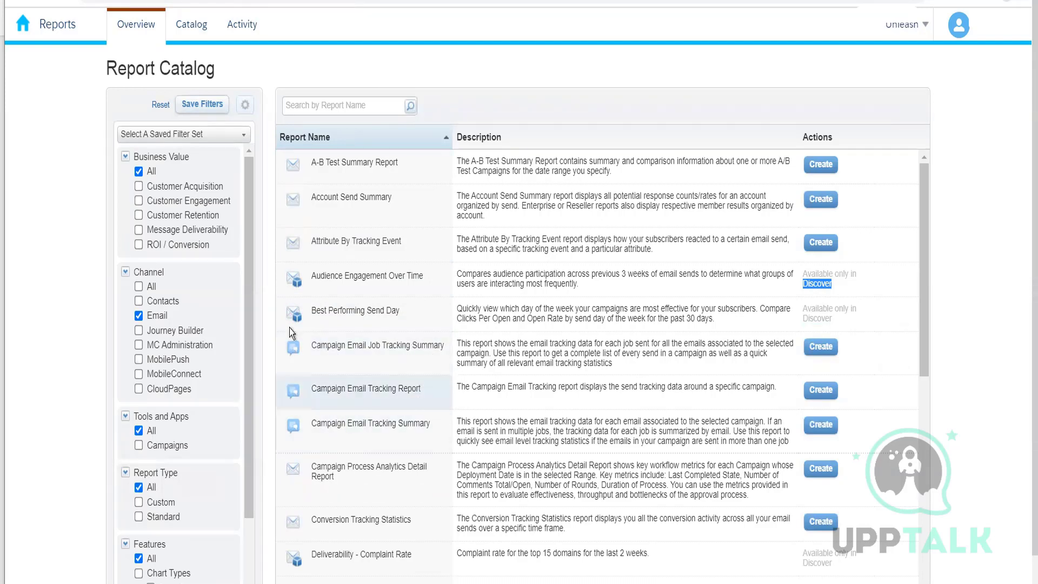
pyautogui.moveTo(20, 28)
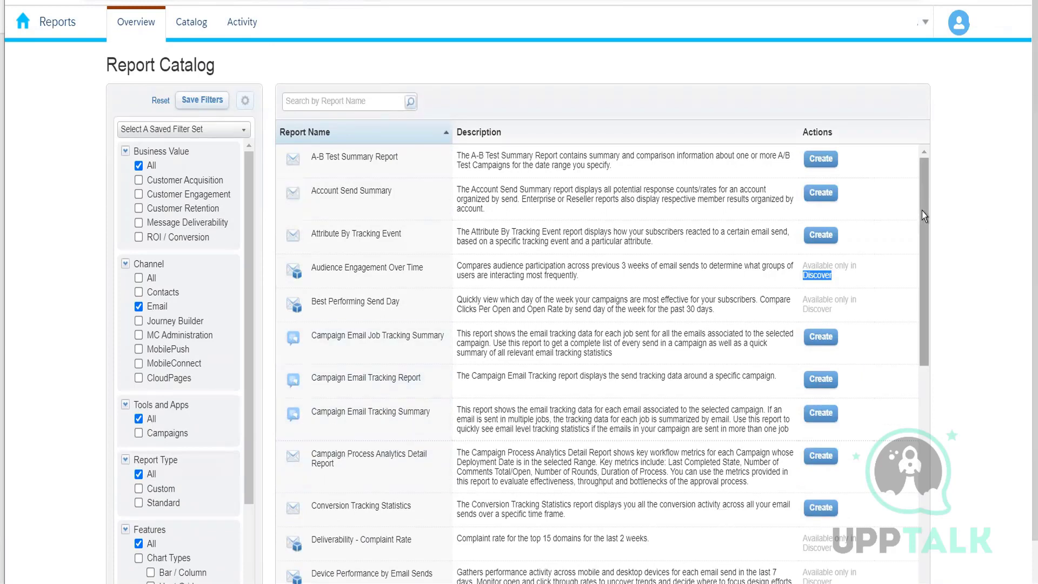
pyautogui.scroll(-1, 379, 384)
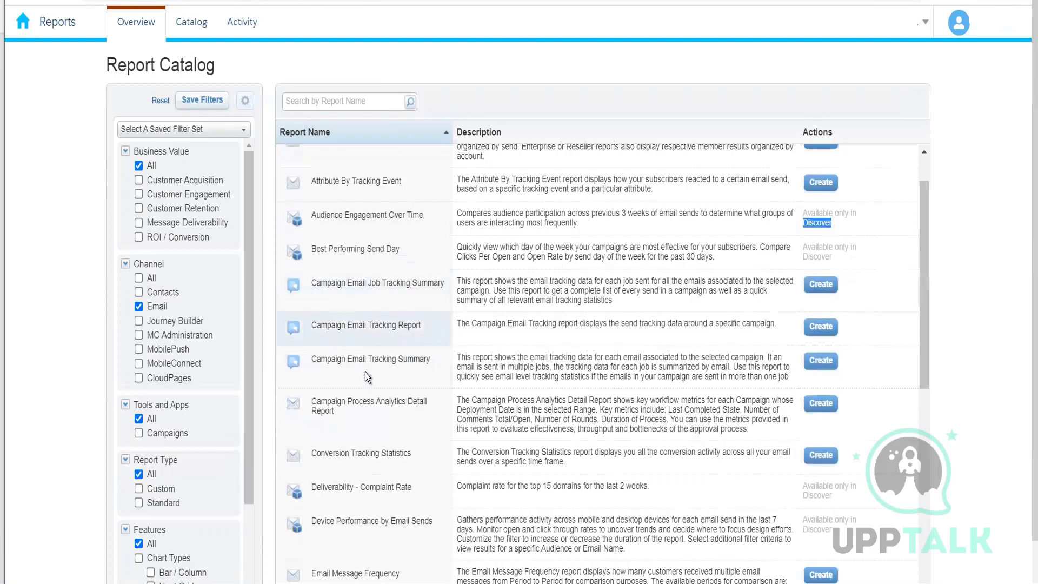
pyautogui.scroll(-2, 491, 403)
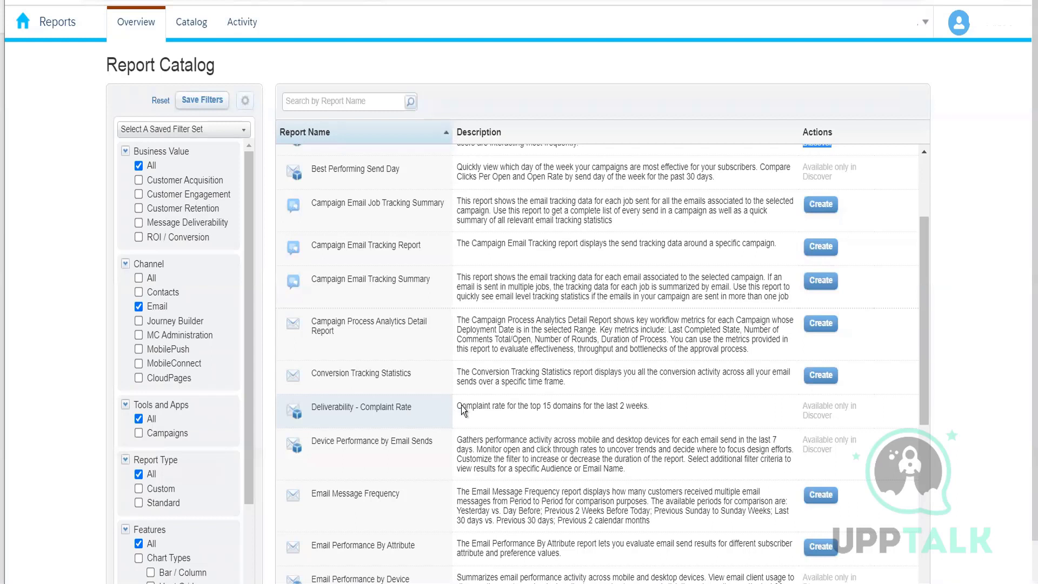
pyautogui.moveTo(462, 406); pyautogui.dragTo(518, 407)
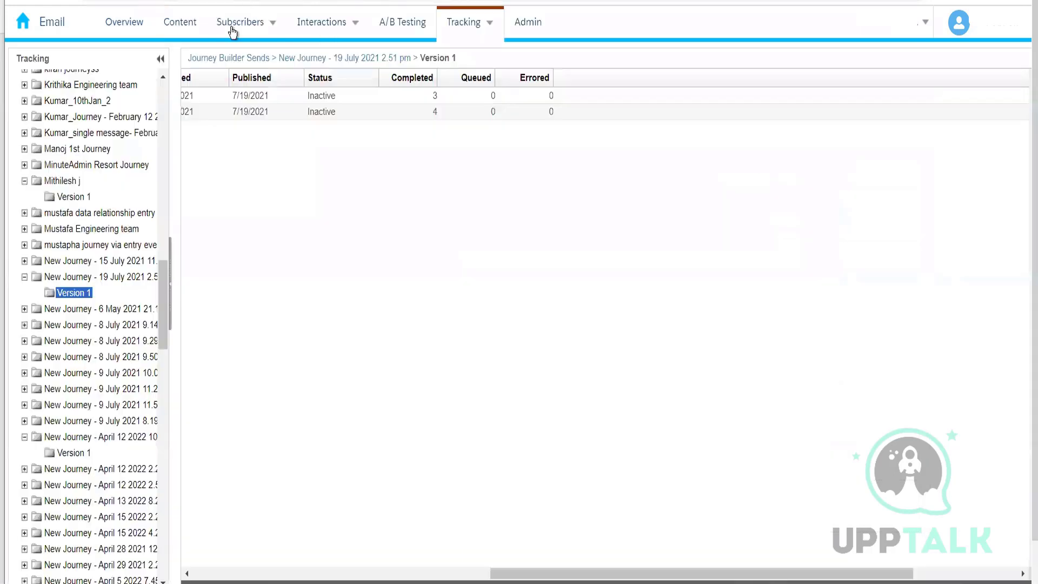
# Open the All Subscribers list in the Email app and examine its subscriber count.
pyautogui.click(233, 24)
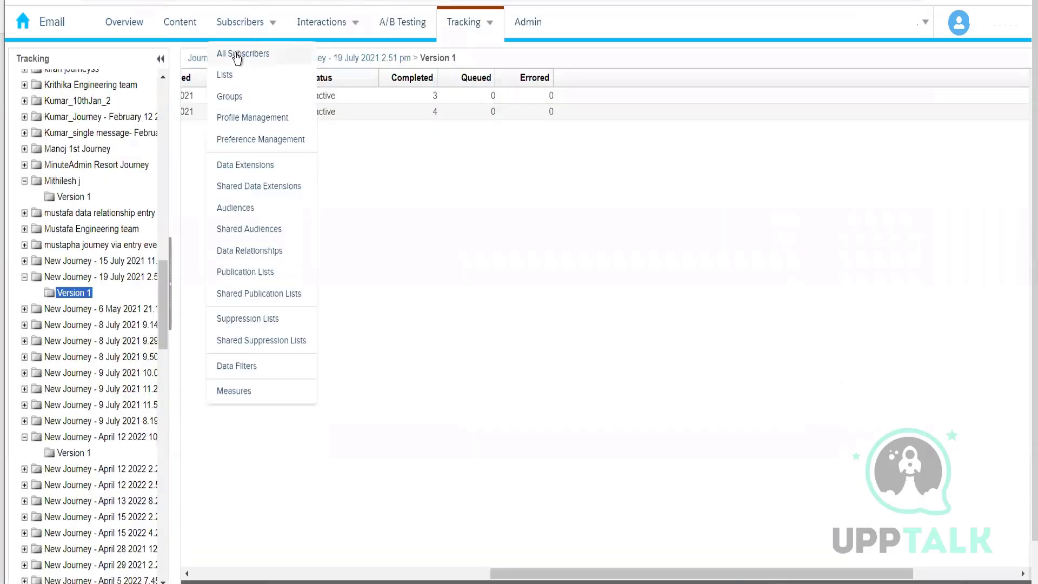
pyautogui.click(234, 51)
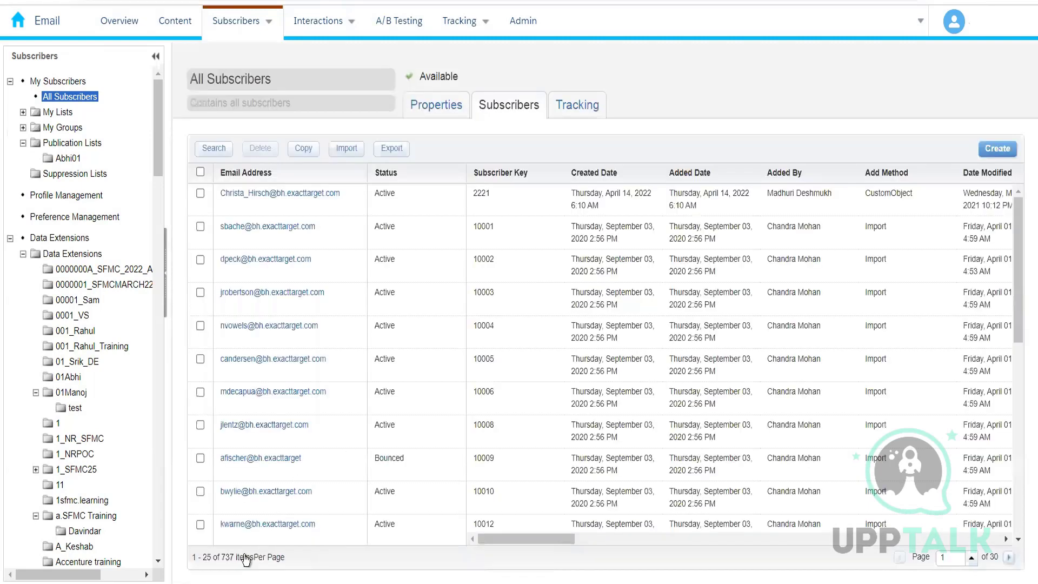
pyautogui.doubleClick(226, 558)
pyautogui.moveTo(362, 20)
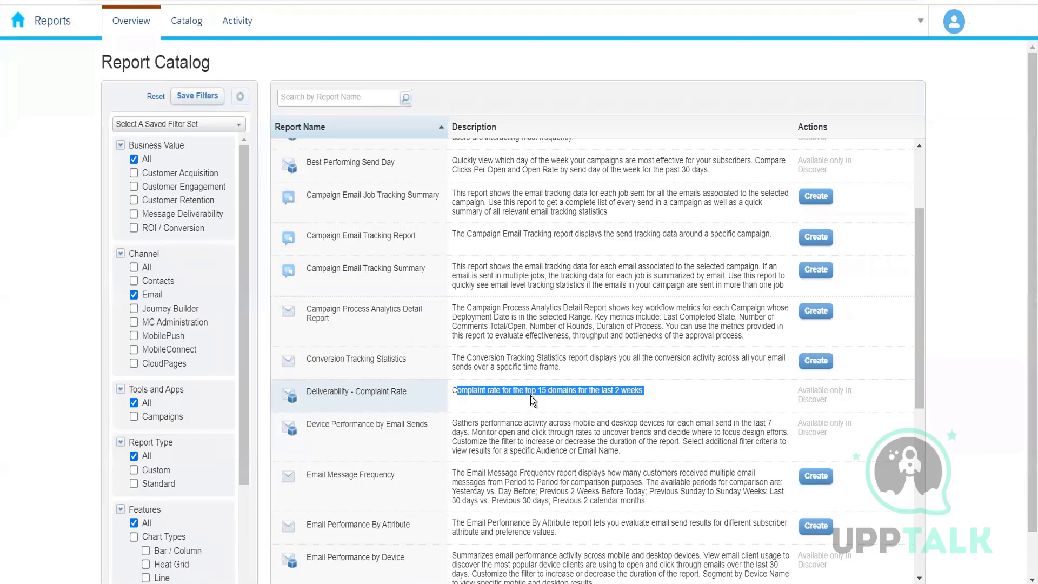
# In Notepad, list Yahoo and gmail under 'Size for each domain', each with 100.
pyautogui.hotkey('alt', 'Tab')
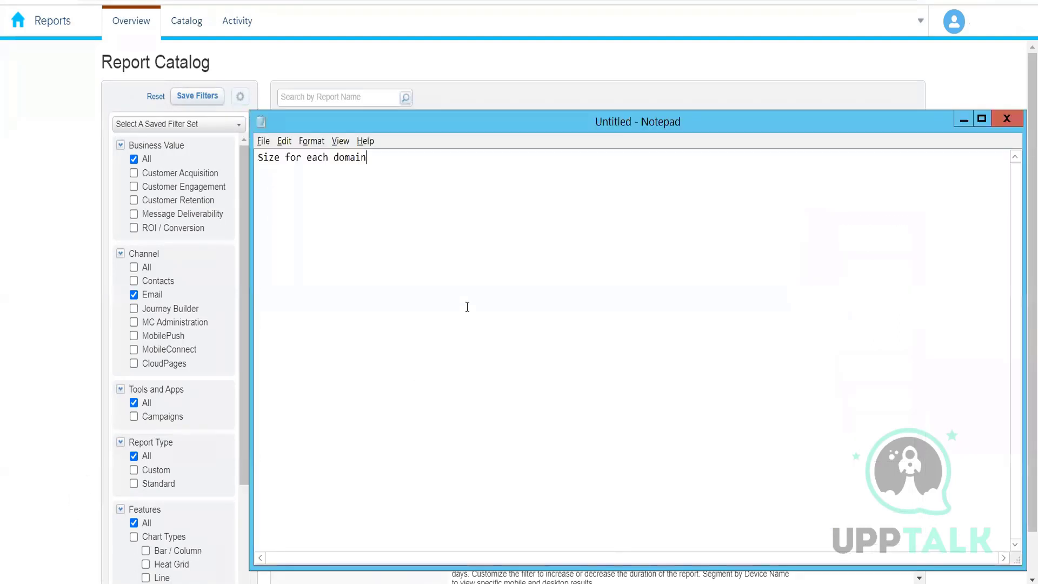
pyautogui.press('Return')
pyautogui.press('Return')
pyautogui.press('Return')
pyautogui.press('Return')
pyautogui.press('Return')
pyautogui.press('Return')
pyautogui.press('Return')
pyautogui.write('Yahoo')
pyautogui.press('Return')
pyautogui.write('gmail')
pyautogui.press('Return')
pyautogui.click(474, 254)
pyautogui.write('100')
pyautogui.press('Down')
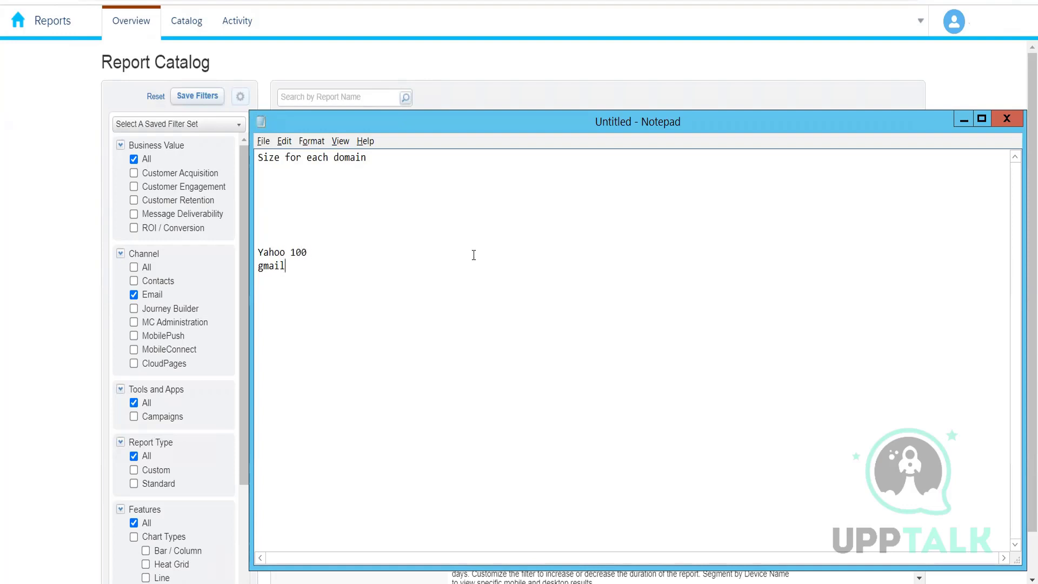
pyautogui.write('100')
# Add 80 after Yahoo's value and 10 after gmail's value in the Notepad example.
pyautogui.click(473, 254)
pyautogui.write('80')
pyautogui.press('Down')
pyautogui.write('10')
pyautogui.click(473, 255)
pyautogui.moveTo(324, 266)
pyautogui.mouseDown()
pyautogui.moveTo(312, 253)
pyautogui.moveTo(324, 266)
pyautogui.mouseUp()
pyautogui.click(312, 252)
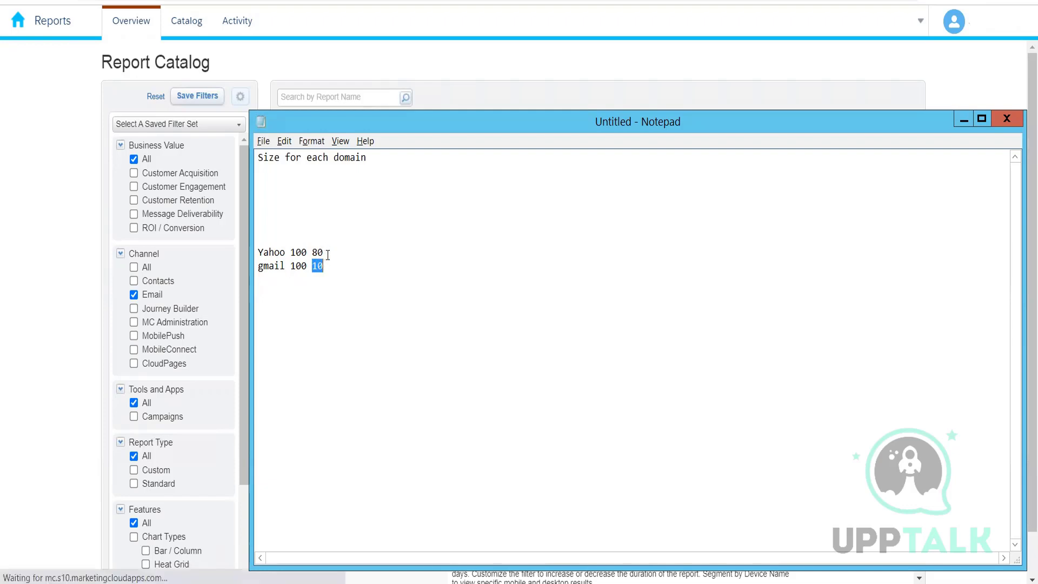
pyautogui.hotkey('alt', 'Tab')
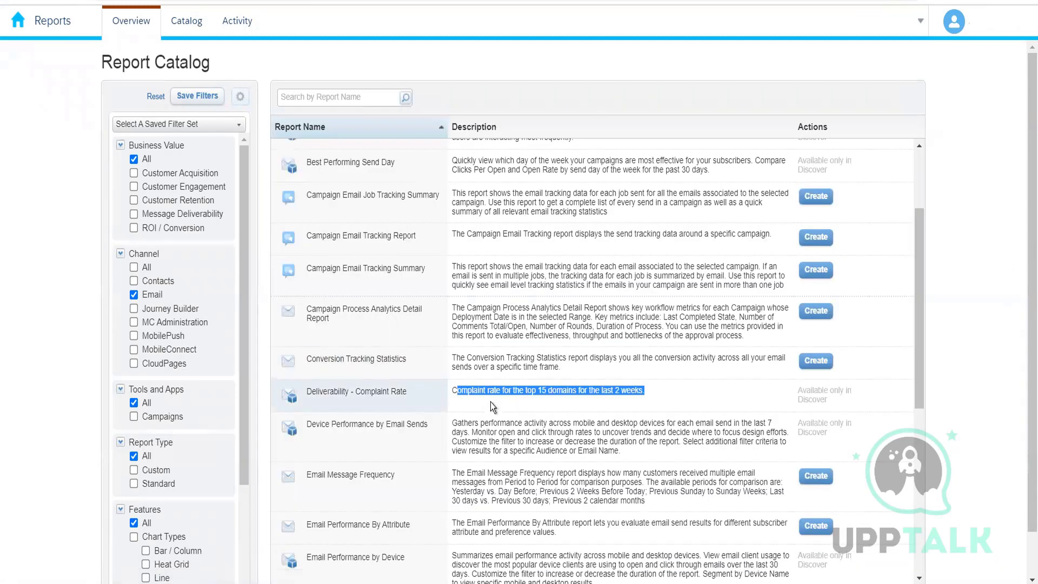
pyautogui.hotkey('alt', 'Tab')
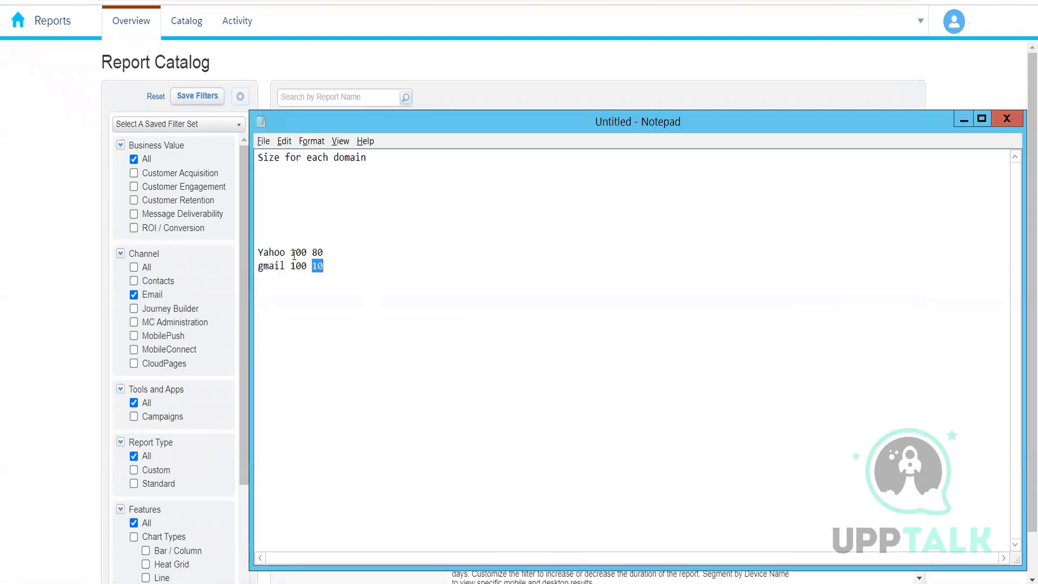
# Open Account Settings in the Email app's Admin section, then return to the Notepad domain example and start a new line.
pyautogui.moveTo(291, 253); pyautogui.dragTo(306, 255)
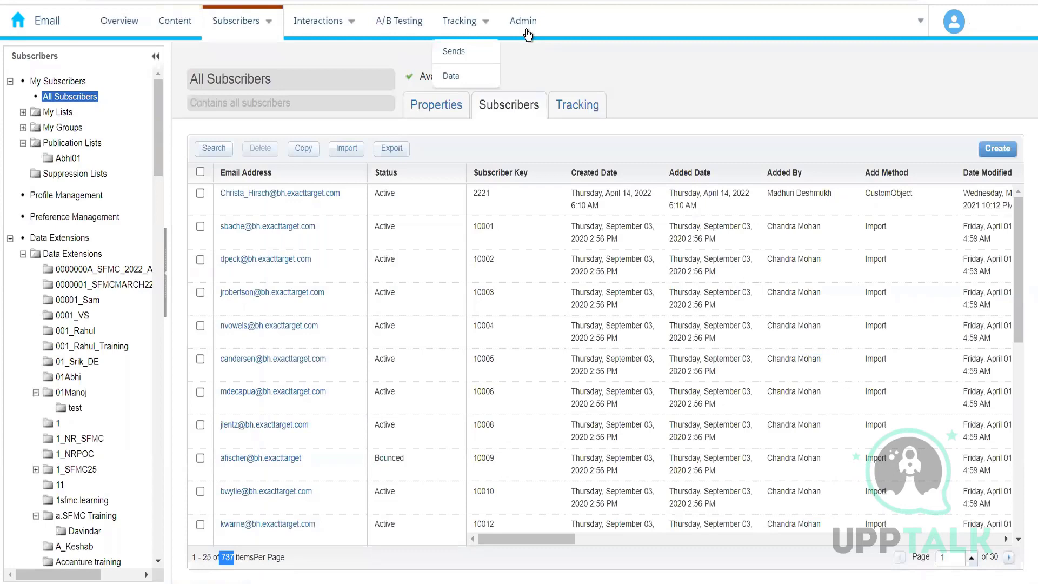
pyautogui.click(524, 24)
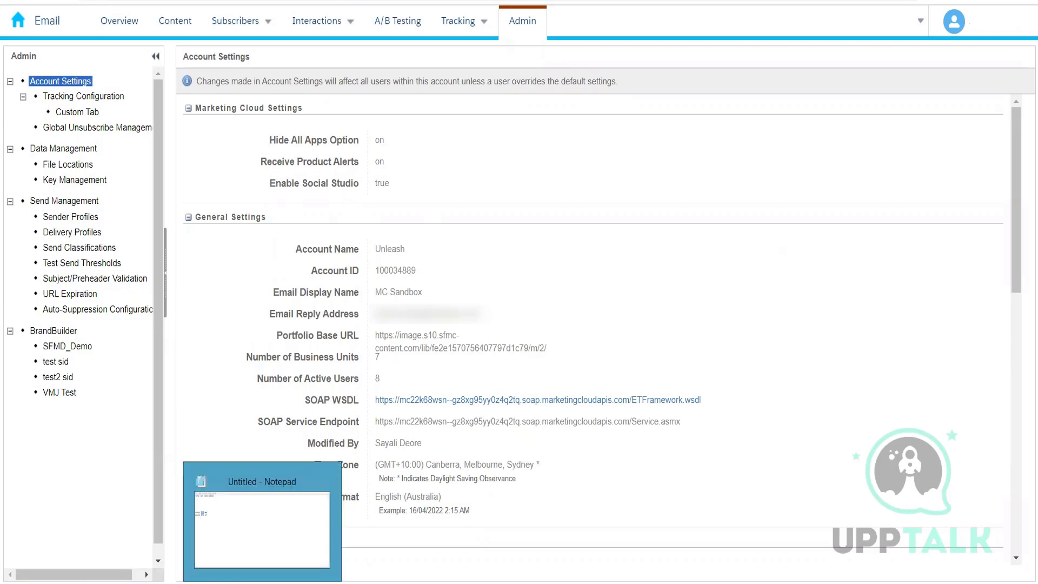
pyautogui.click(264, 581)
pyautogui.click(398, 286)
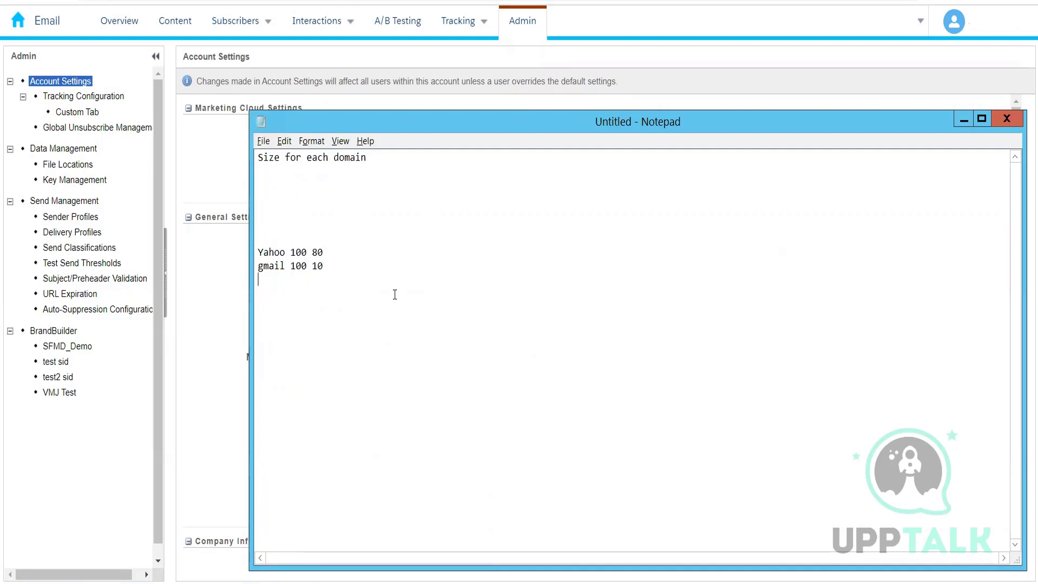
pyautogui.press('Return')
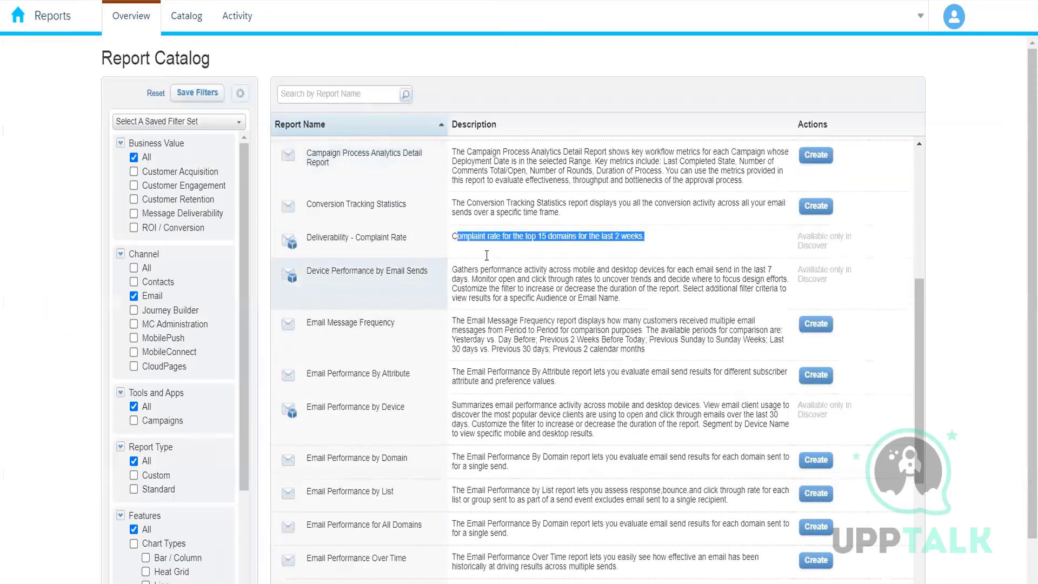
# Highlight the Deliverability - Complaint Rate report and the Device Performance by Email Sends description in the report catalog.
pyautogui.moveTo(409, 240); pyautogui.dragTo(309, 241)
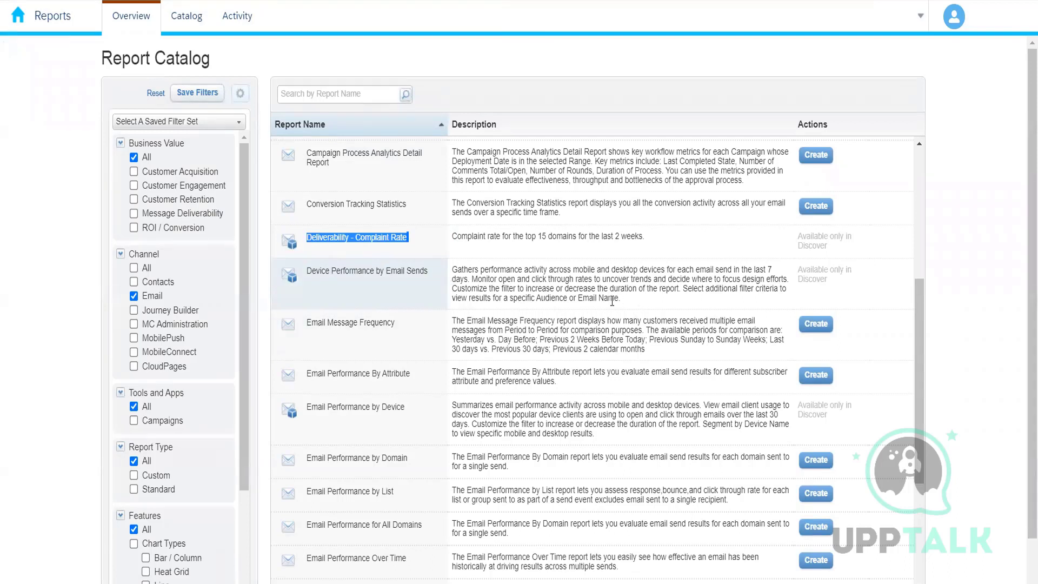
pyautogui.moveTo(621, 299); pyautogui.dragTo(456, 269)
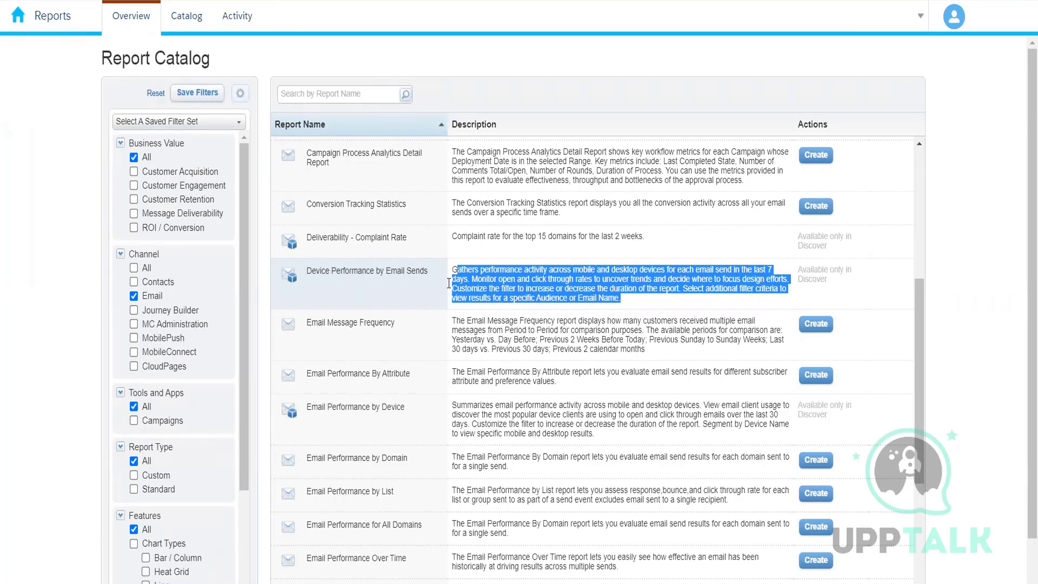
pyautogui.click(327, 269)
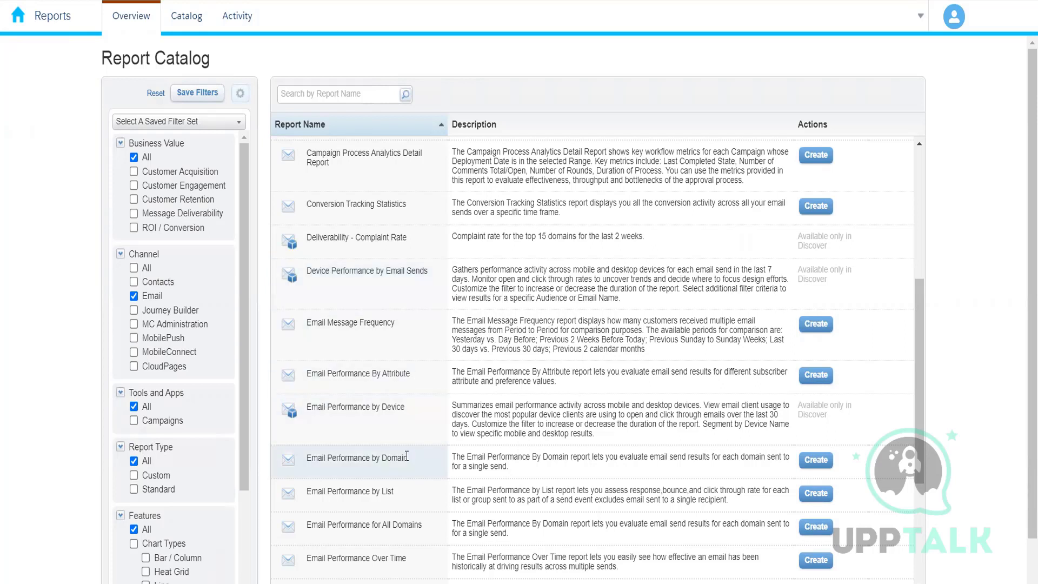
# Browse both pages of the Email report catalog, highlighting the Subscribers Not Sent To report.
pyautogui.scroll(-3, 407, 456)
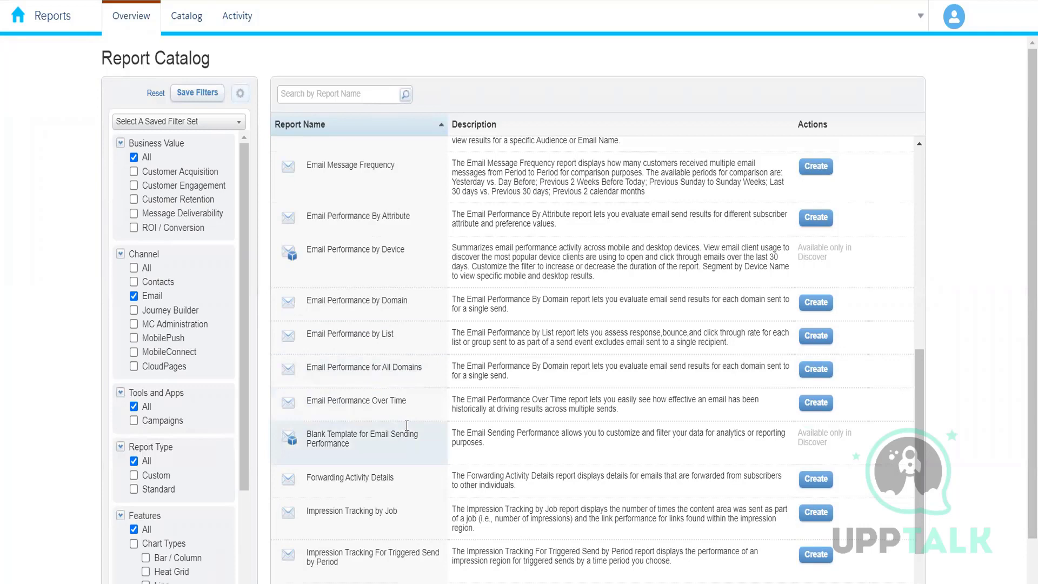
pyautogui.scroll(-3, 407, 426)
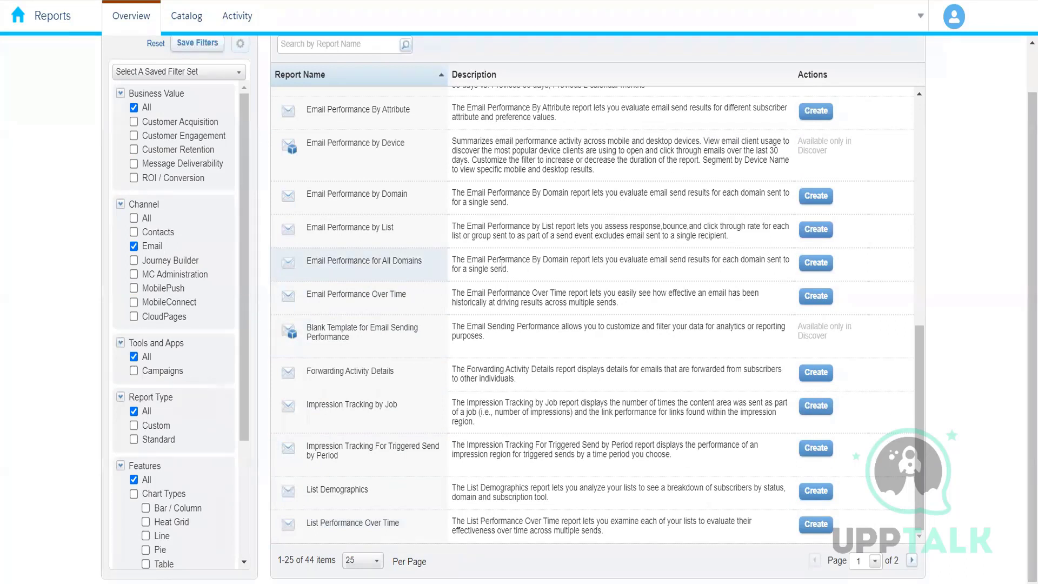
pyautogui.scroll(4, 502, 264)
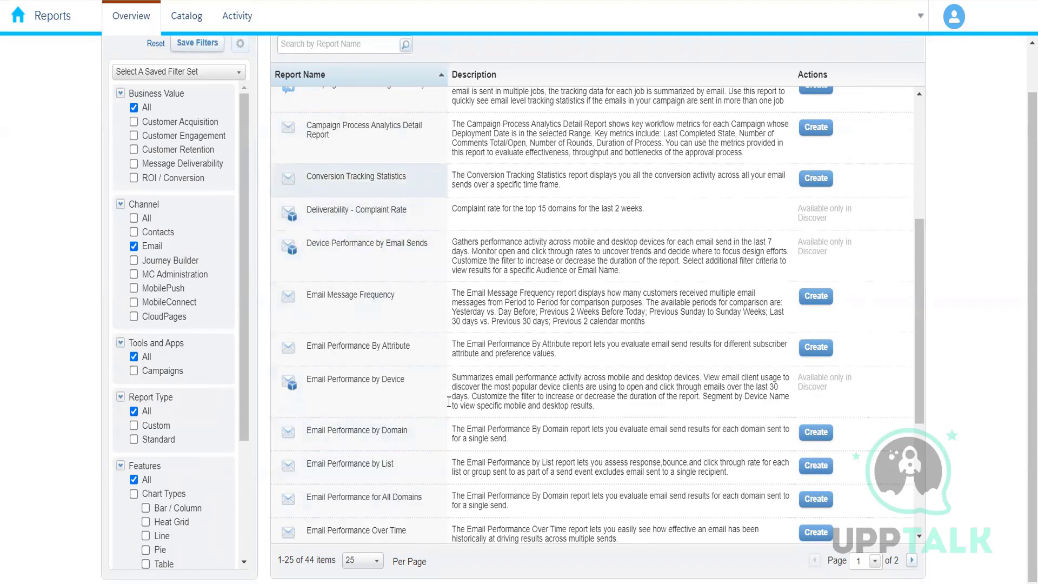
pyautogui.scroll(-4, 732, 491)
pyautogui.click(912, 560)
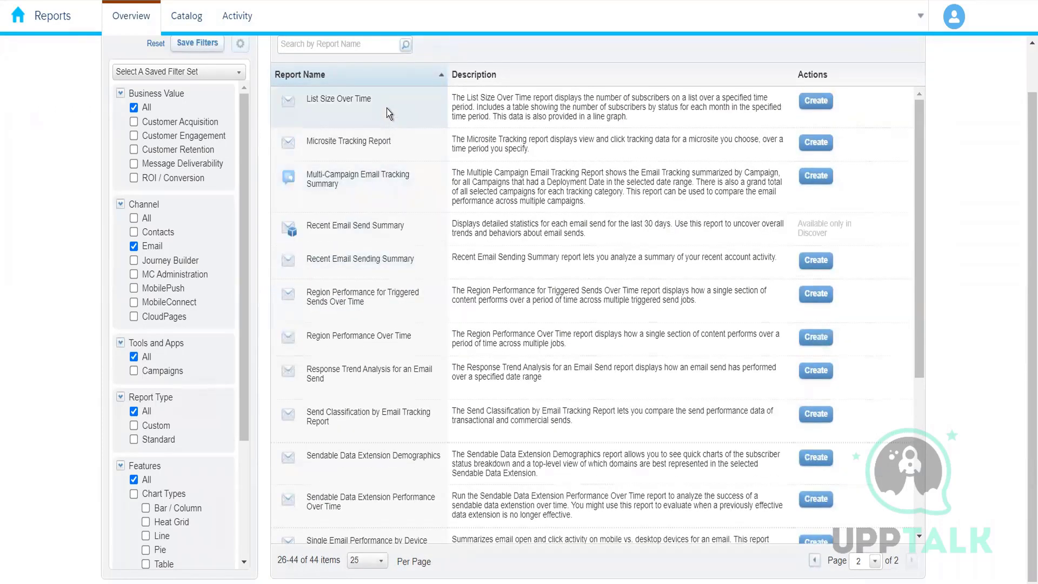
pyautogui.scroll(1, 384, 124)
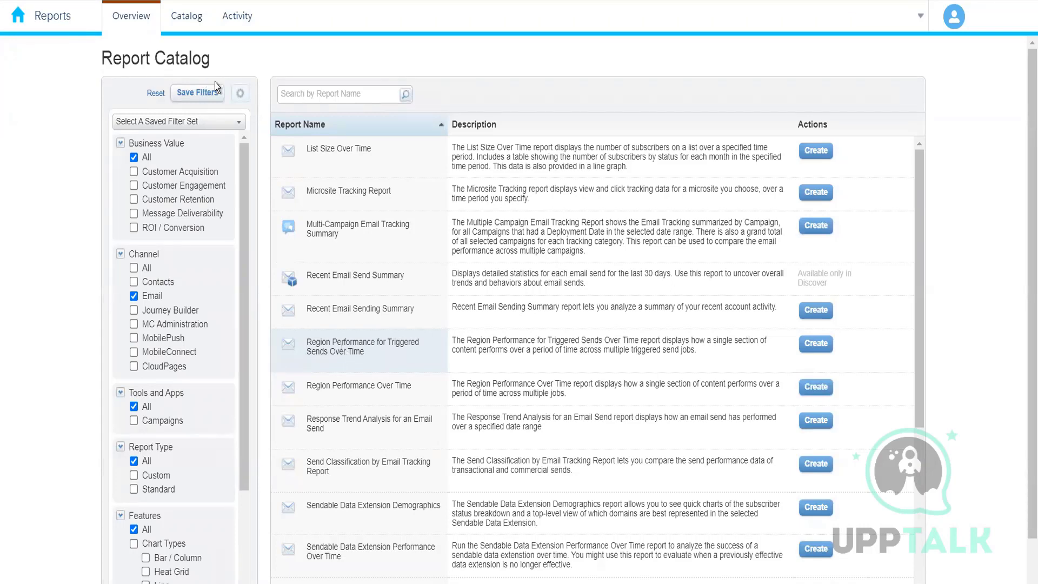
pyautogui.scroll(-2, 470, 362)
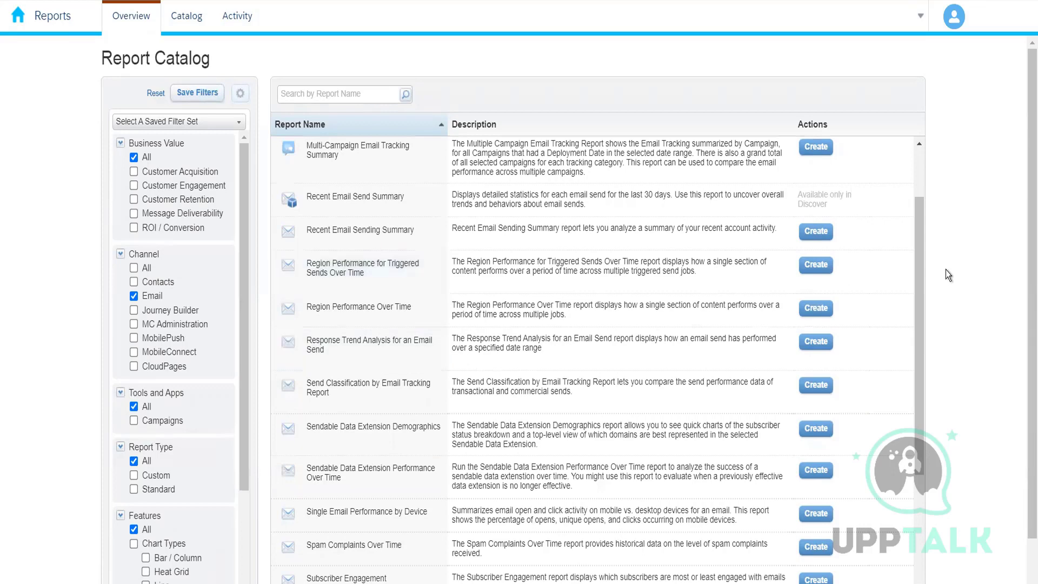
pyautogui.scroll(-1, 948, 269)
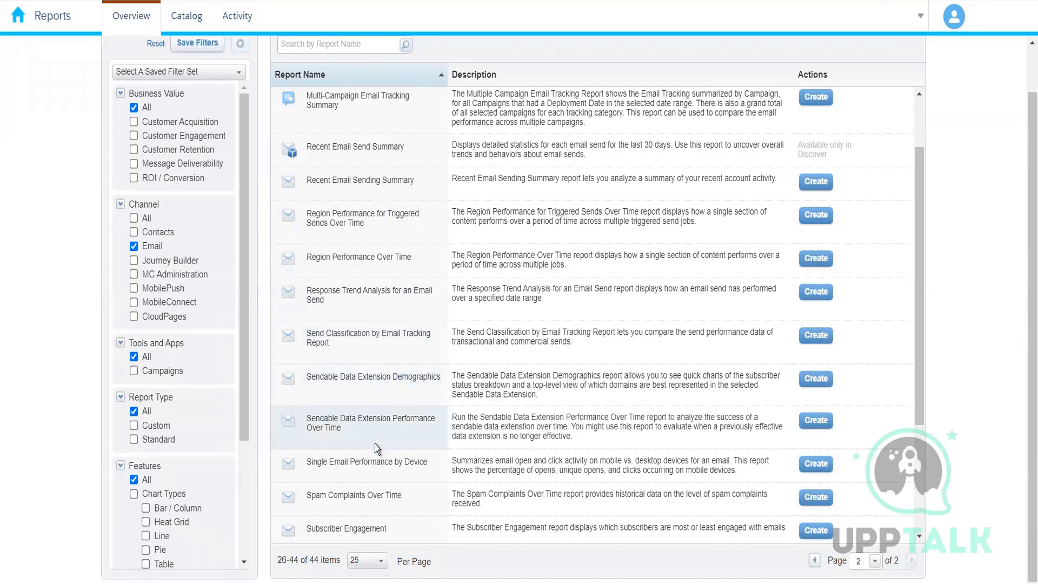
pyautogui.scroll(-2, 371, 473)
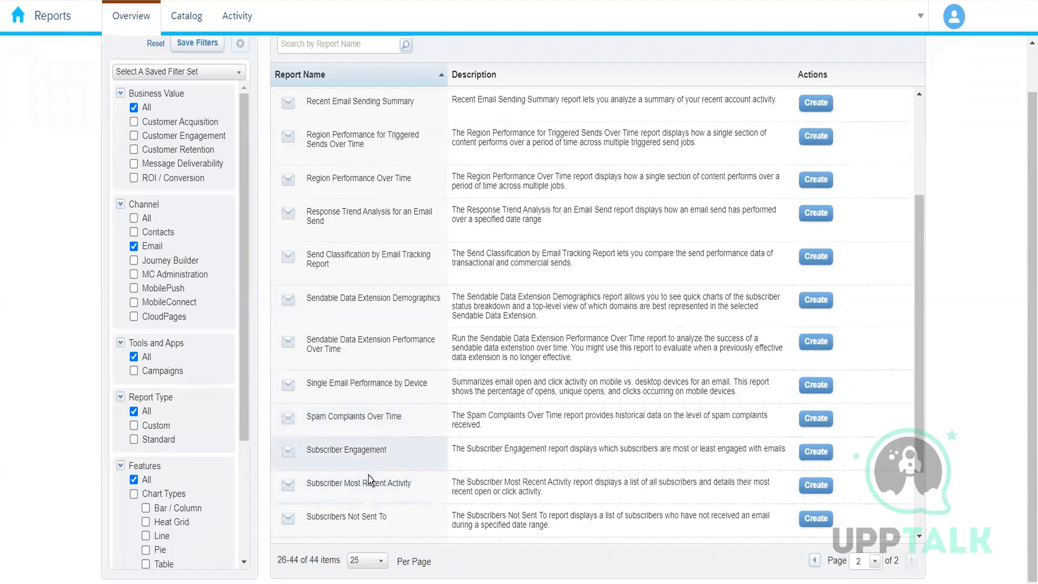
pyautogui.scroll(-2, 368, 478)
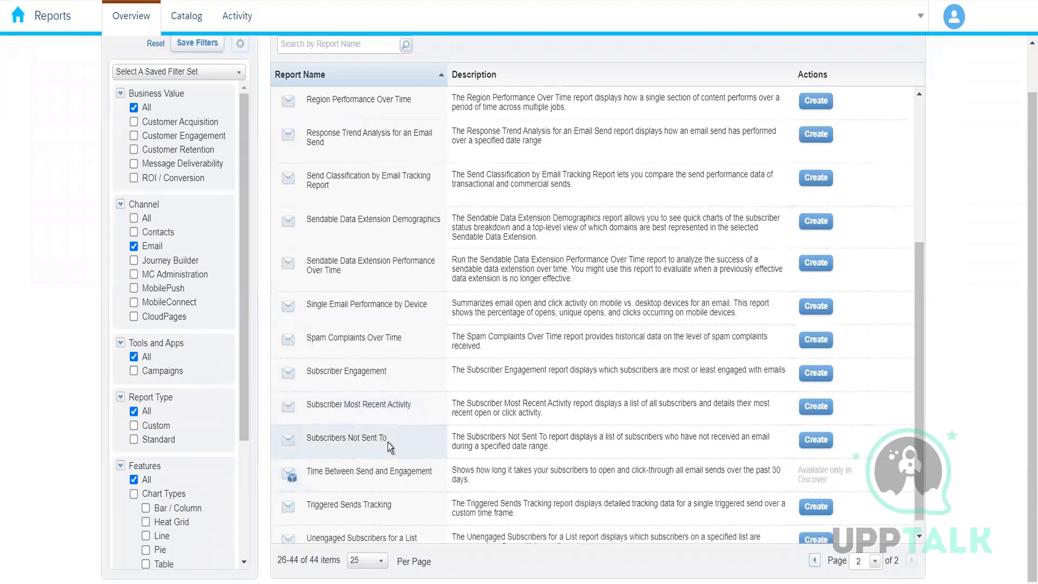
pyautogui.moveTo(390, 441); pyautogui.dragTo(309, 441)
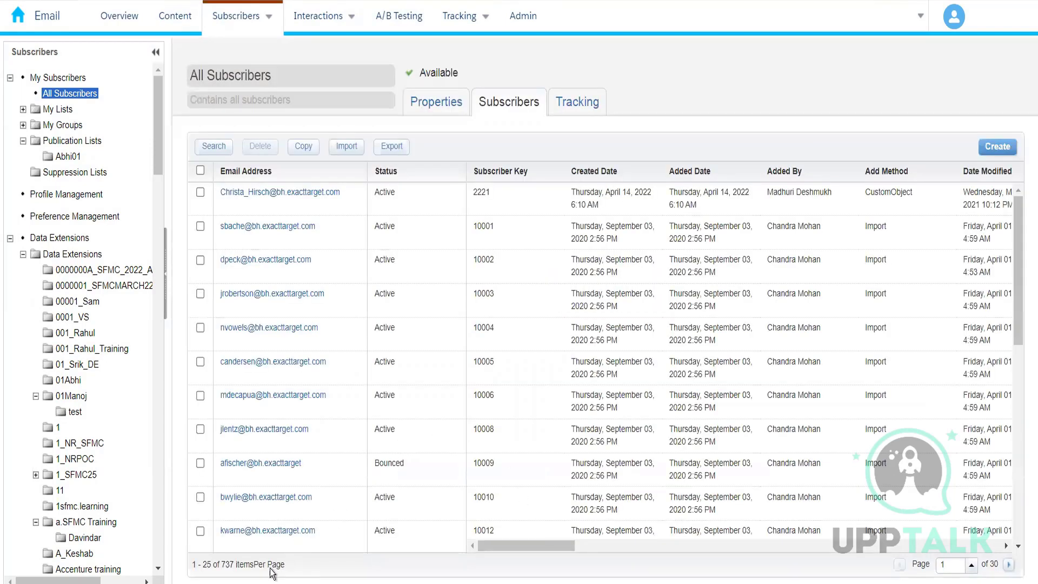
# Open the Marketing Cloud app switcher and review the available studios and builders.
pyautogui.doubleClick(226, 566)
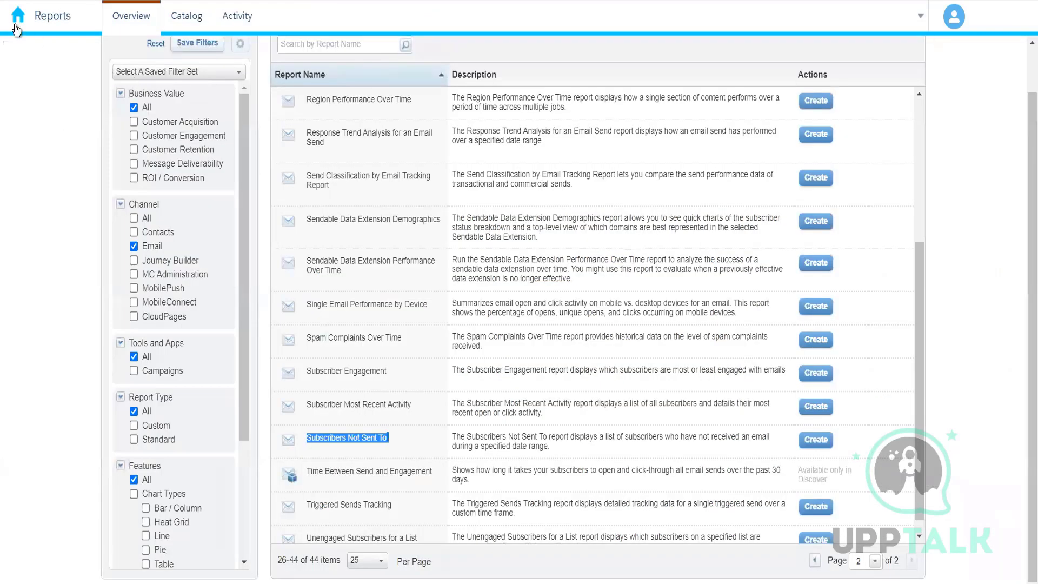
pyautogui.moveTo(41, 52)
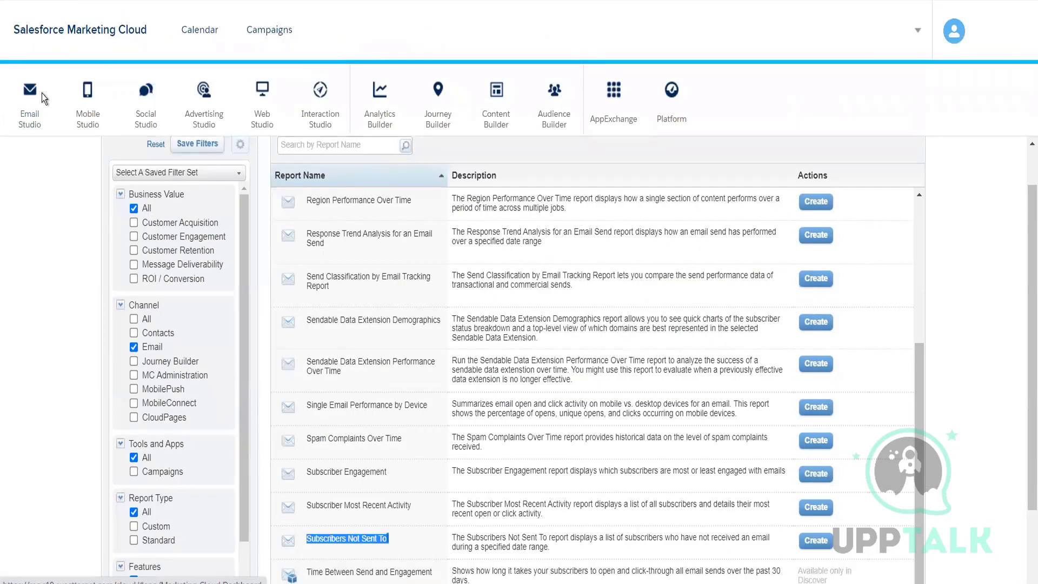
pyautogui.moveTo(38, 106)
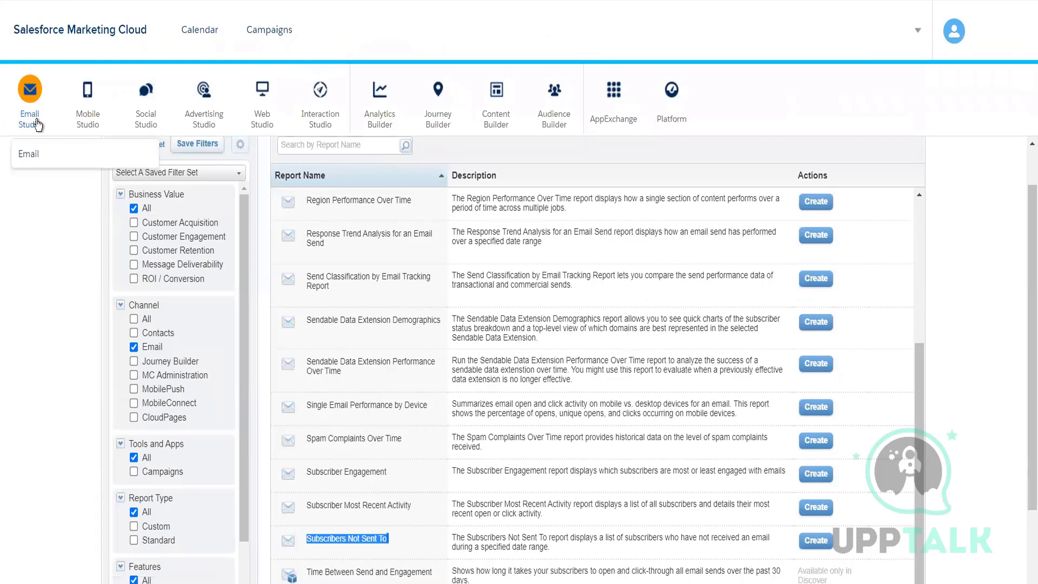
pyautogui.moveTo(443, 111)
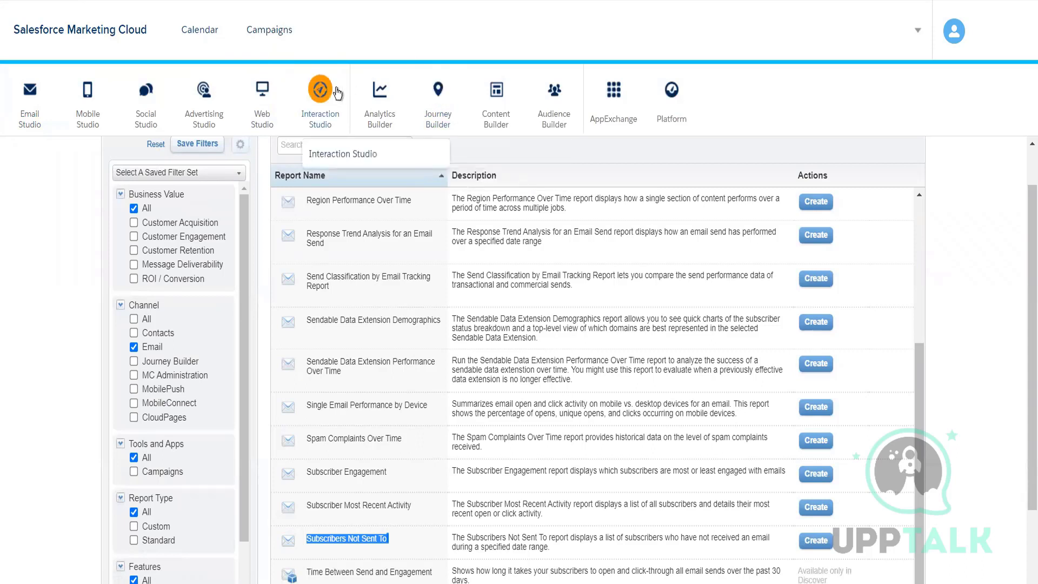
pyautogui.moveTo(380, 93)
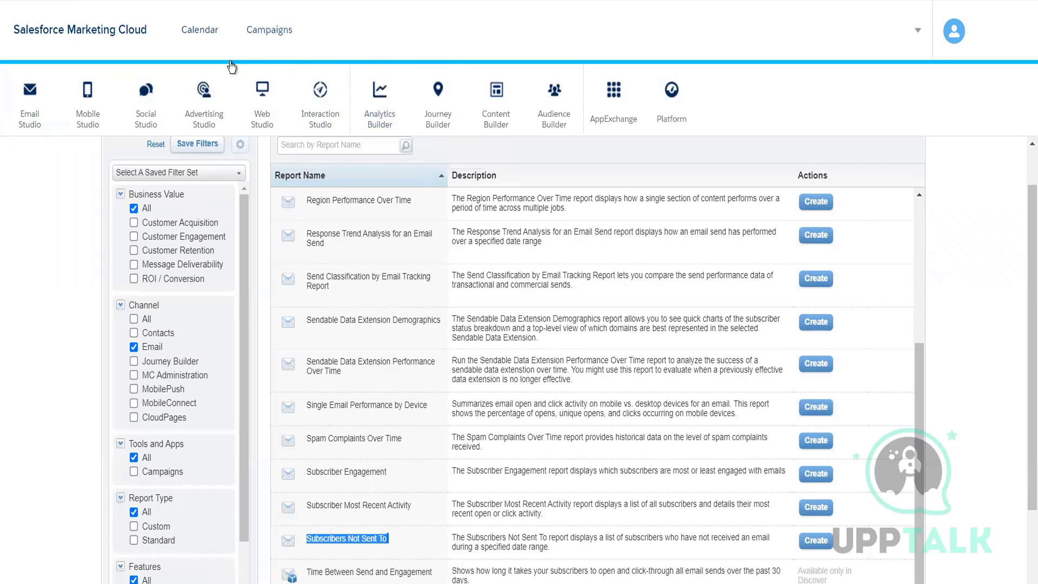
pyautogui.moveTo(216, 104)
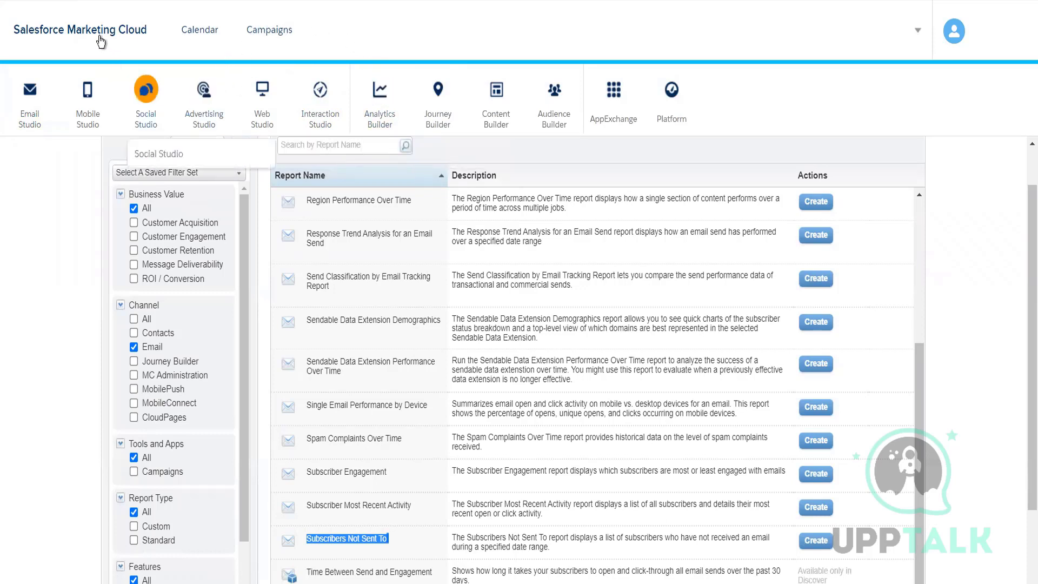
pyautogui.moveTo(84, 97)
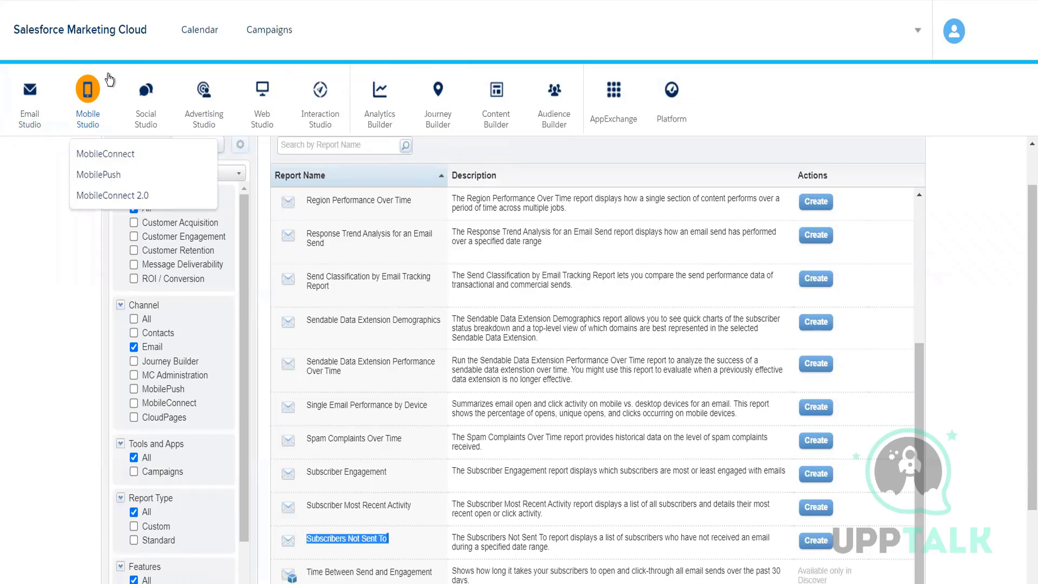
# Select and copy the Subscriber Engagement report name on page 2 of the catalog.
pyautogui.scroll(-2, 63, 469)
pyautogui.click(147, 448)
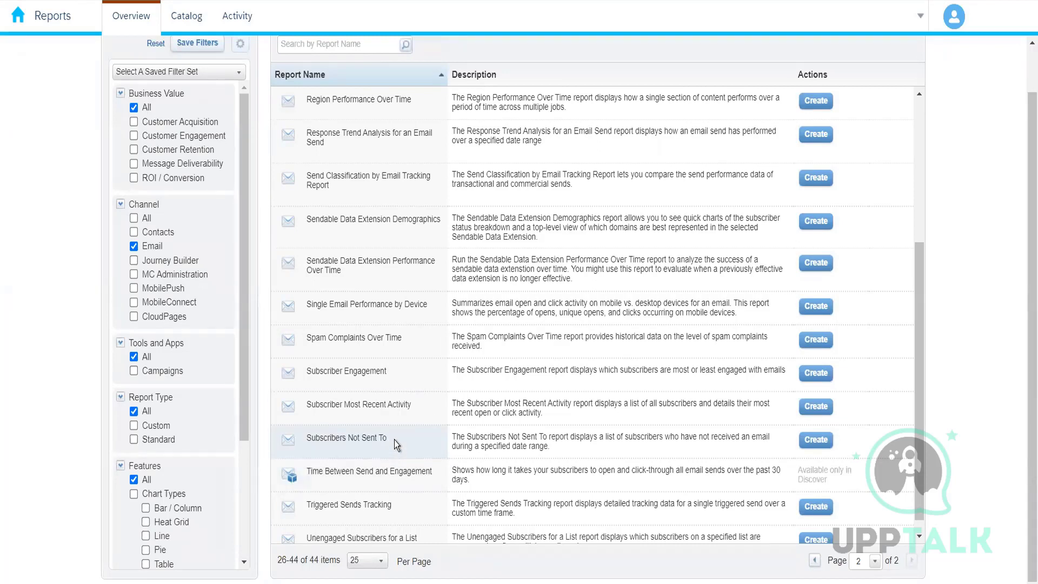
pyautogui.moveTo(394, 440); pyautogui.dragTo(300, 439)
pyautogui.doubleClick(342, 374)
pyautogui.click(342, 374)
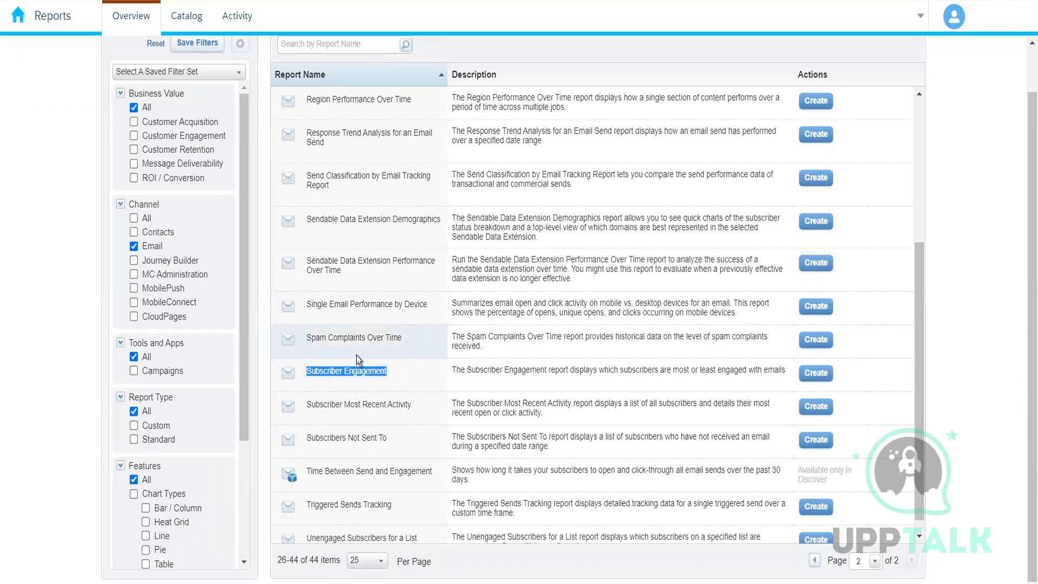
pyautogui.rightClick(367, 376)
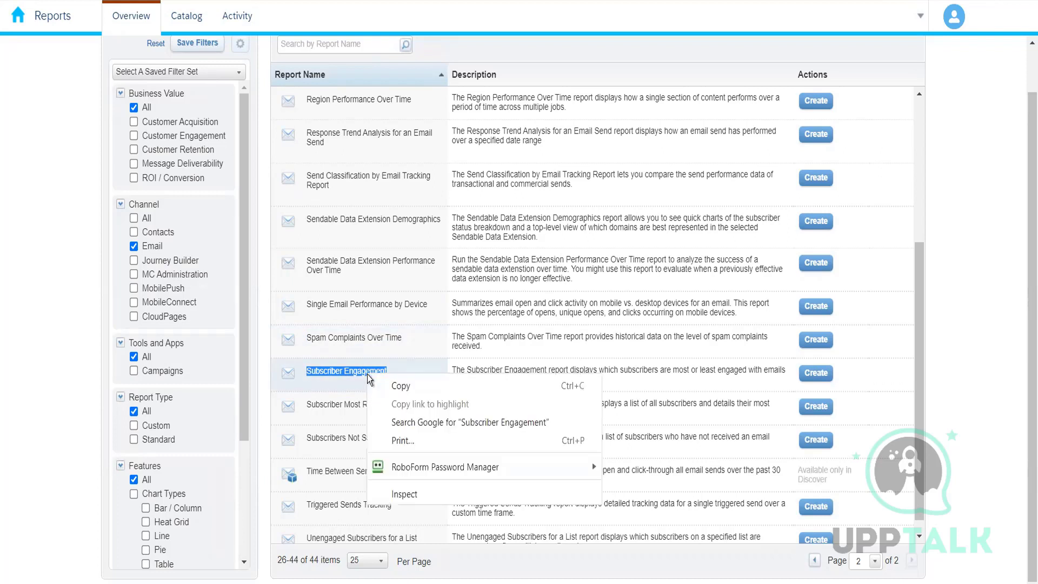
pyautogui.click(343, 384)
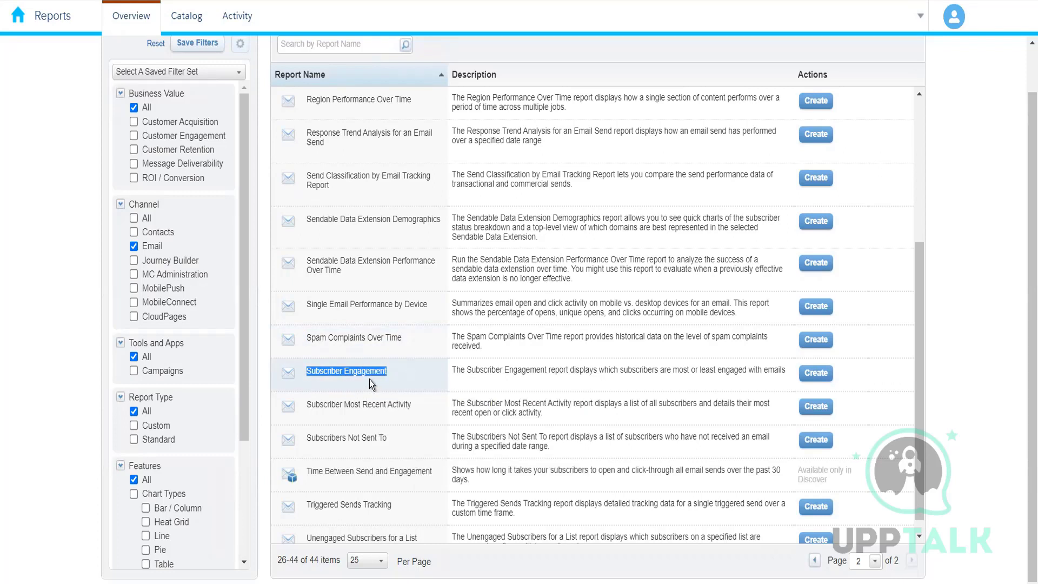
pyautogui.click(367, 381)
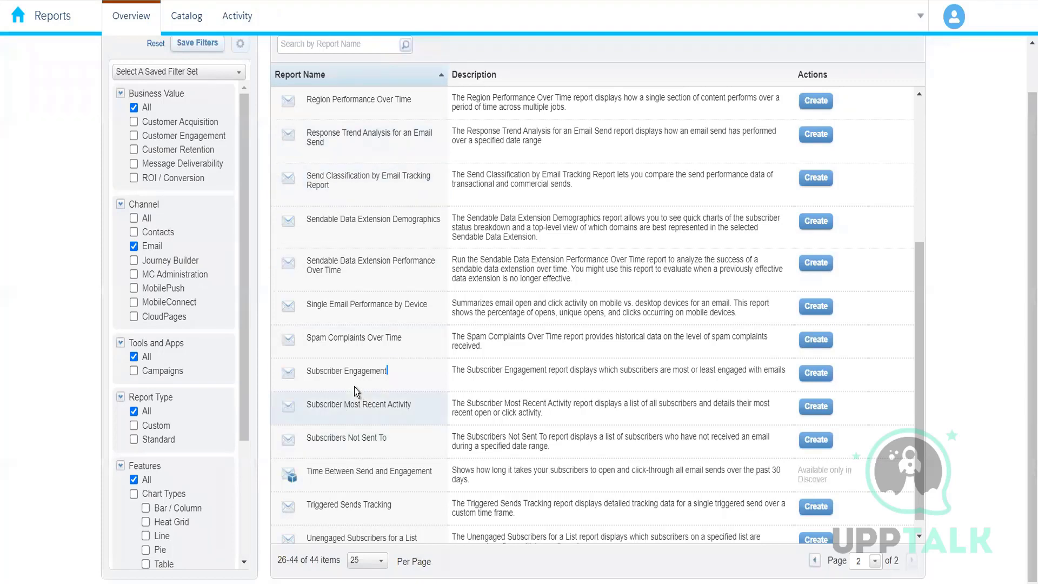
# Review the Subscriber Engagement, Subscribers Not Sent To and Unengaged Subscribers for a List reports on the catalog's second page.
pyautogui.scroll(-1, 354, 382)
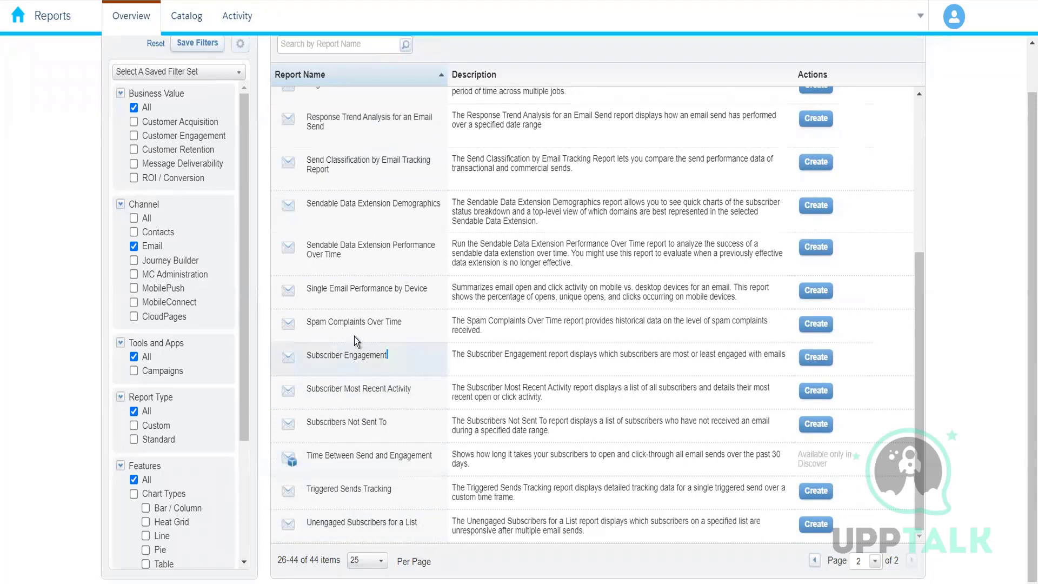
pyautogui.moveTo(304, 358); pyautogui.dragTo(424, 352)
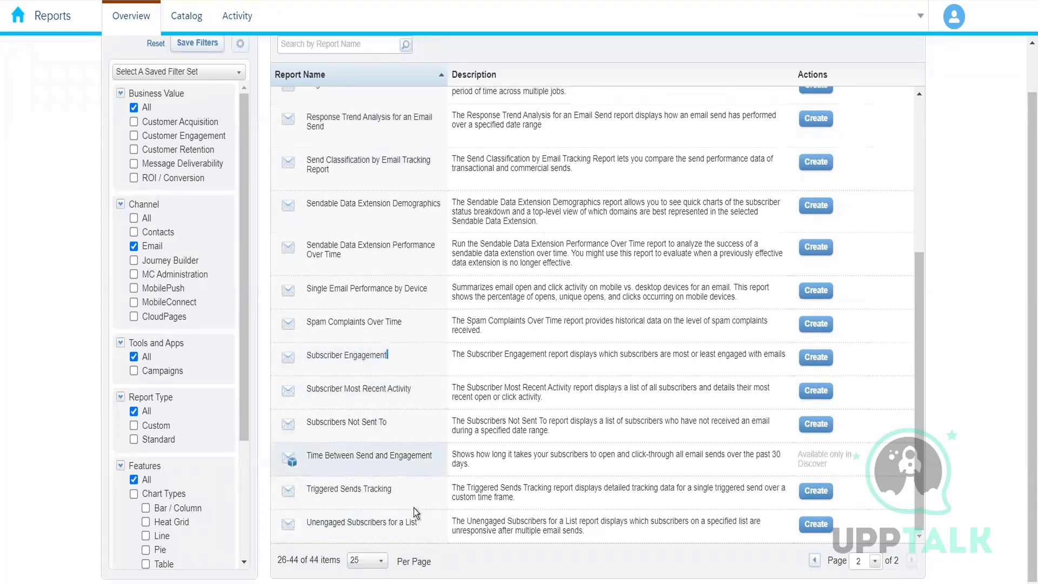
pyautogui.moveTo(424, 526); pyautogui.dragTo(300, 525)
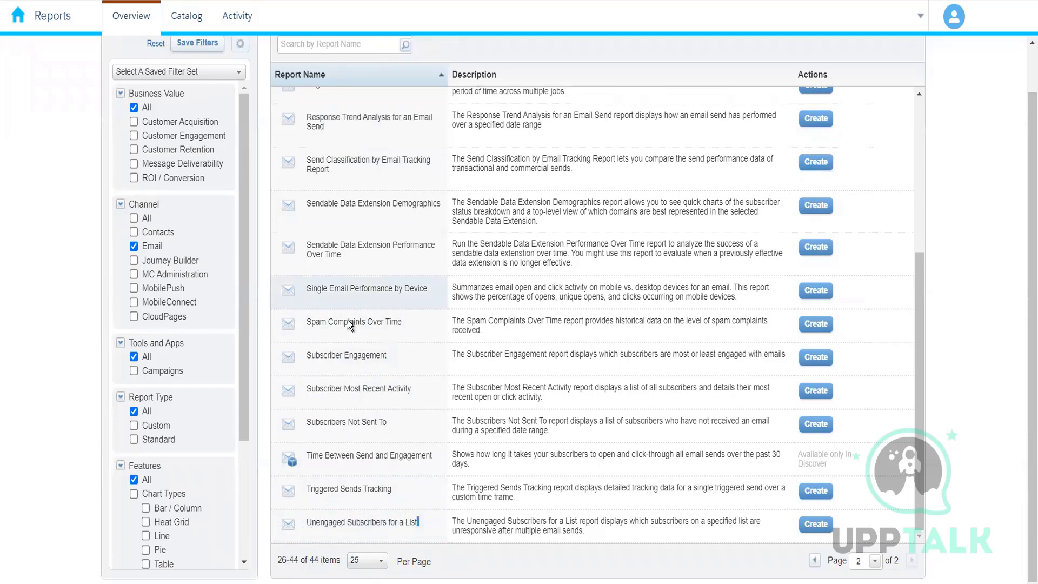
pyautogui.scroll(5, 366, 303)
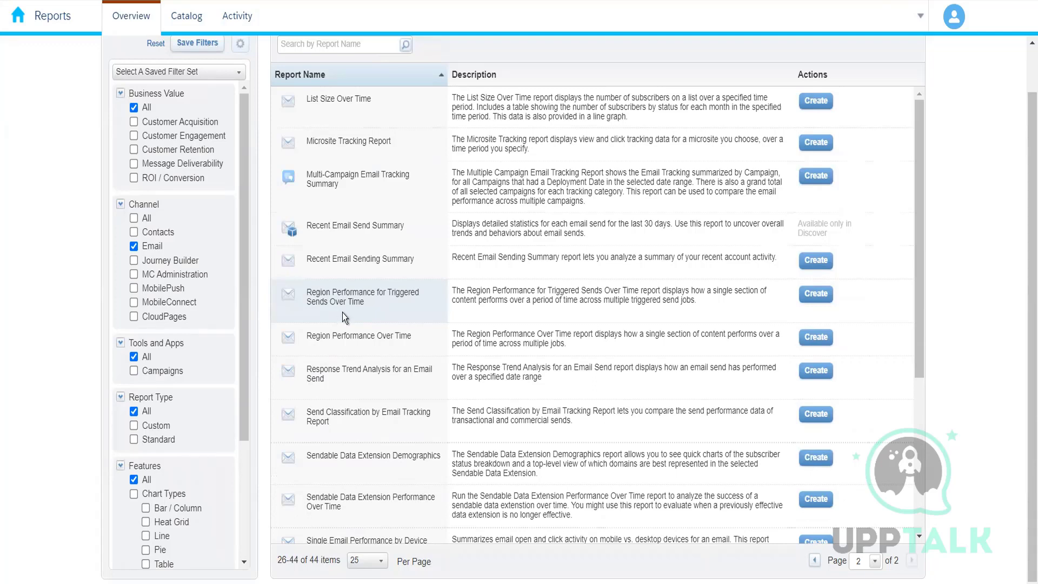
pyautogui.scroll(-5, 365, 375)
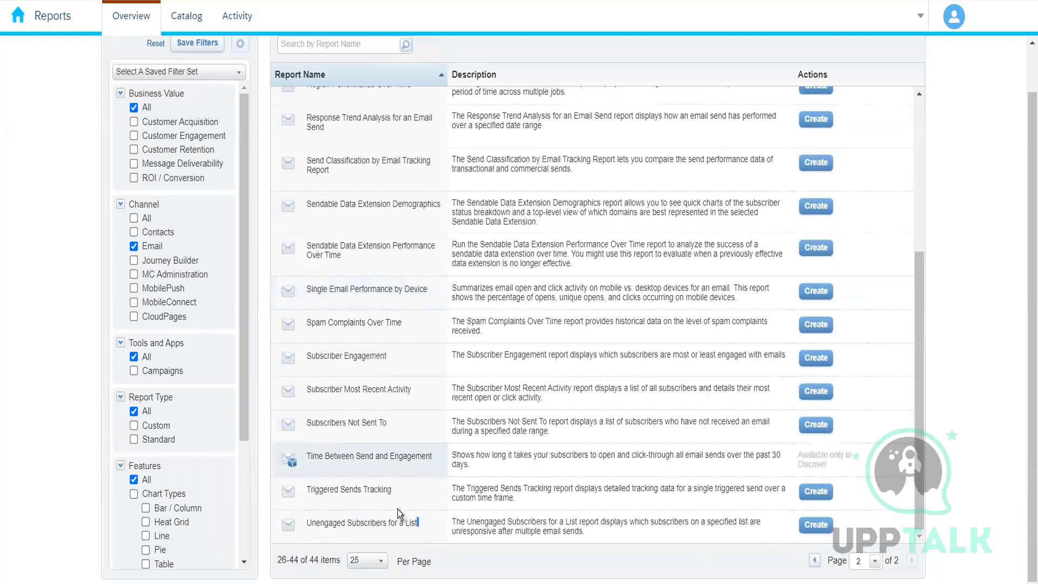
pyautogui.moveTo(393, 426)
pyautogui.mouseDown()
pyautogui.moveTo(303, 426)
pyautogui.moveTo(383, 424)
pyautogui.mouseUp()
pyautogui.moveTo(389, 357); pyautogui.dragTo(309, 355)
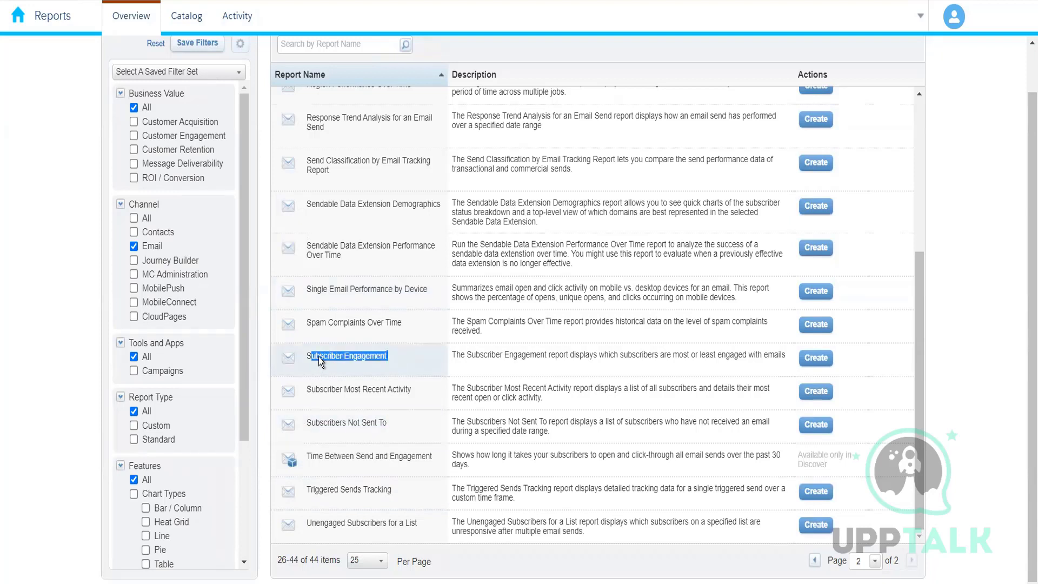
pyautogui.scroll(5, 359, 396)
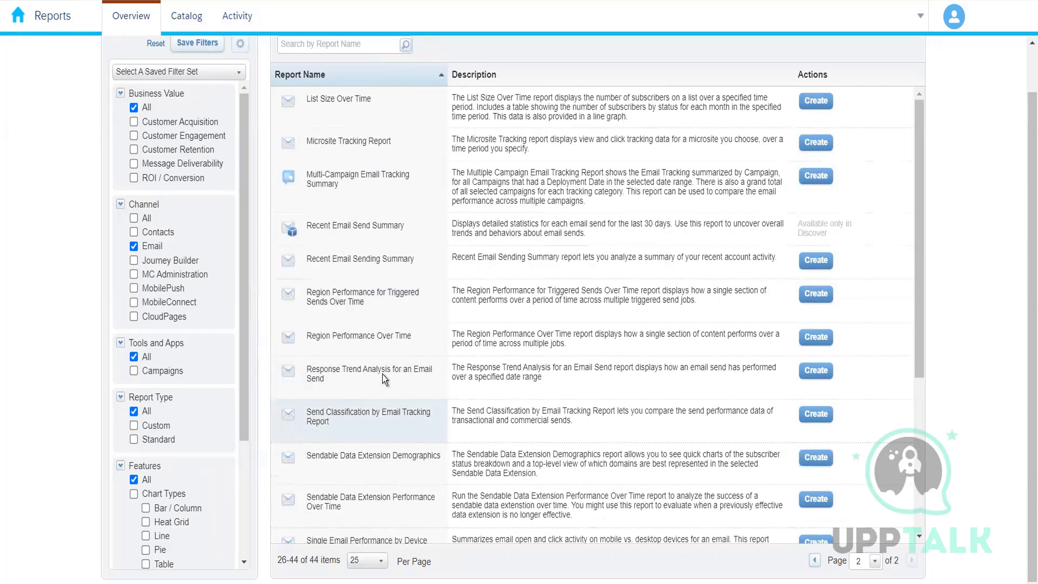
pyautogui.scroll(1, 366, 203)
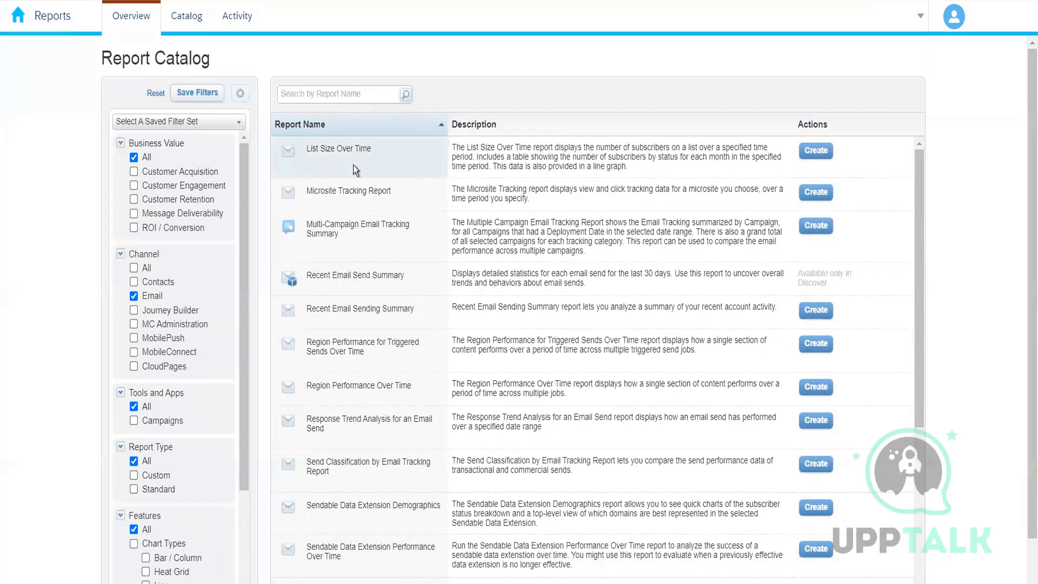
# Start creating a Subscriber Engagement report and select All Subscribers as its list.
pyautogui.scroll(-5, 419, 352)
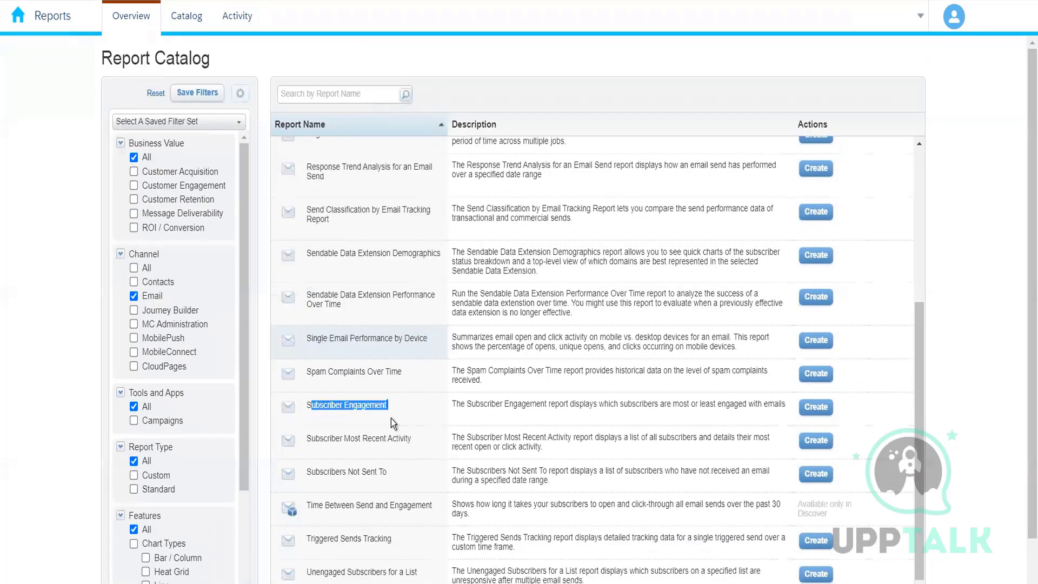
pyautogui.click(823, 408)
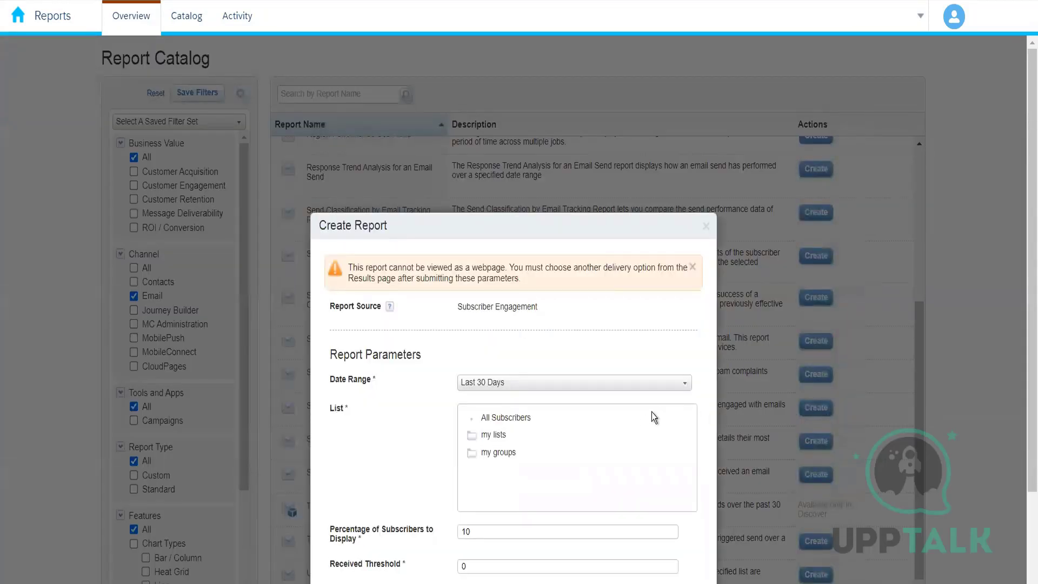
pyautogui.scroll(-2, 644, 422)
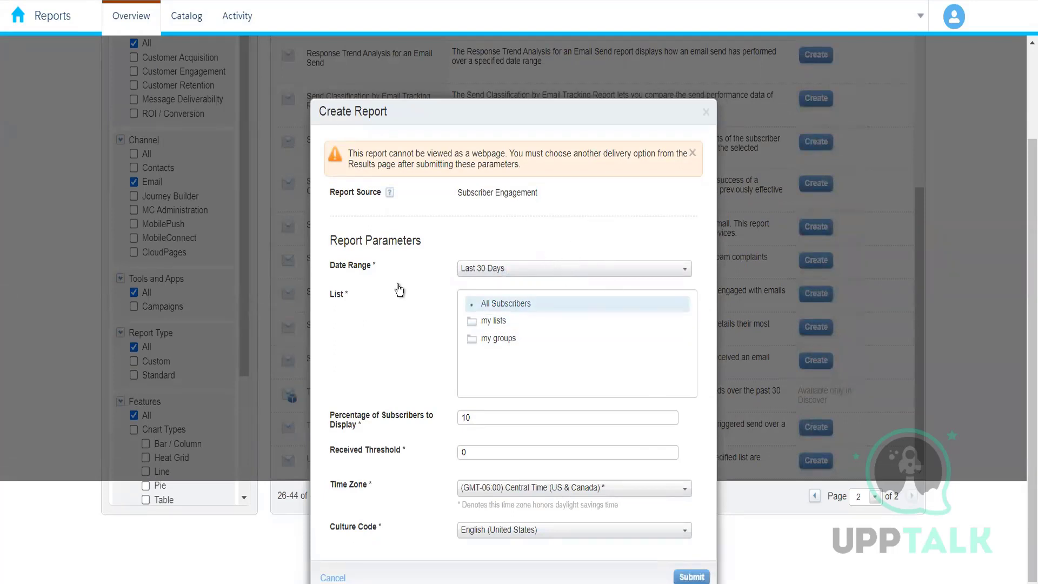
pyautogui.click(504, 304)
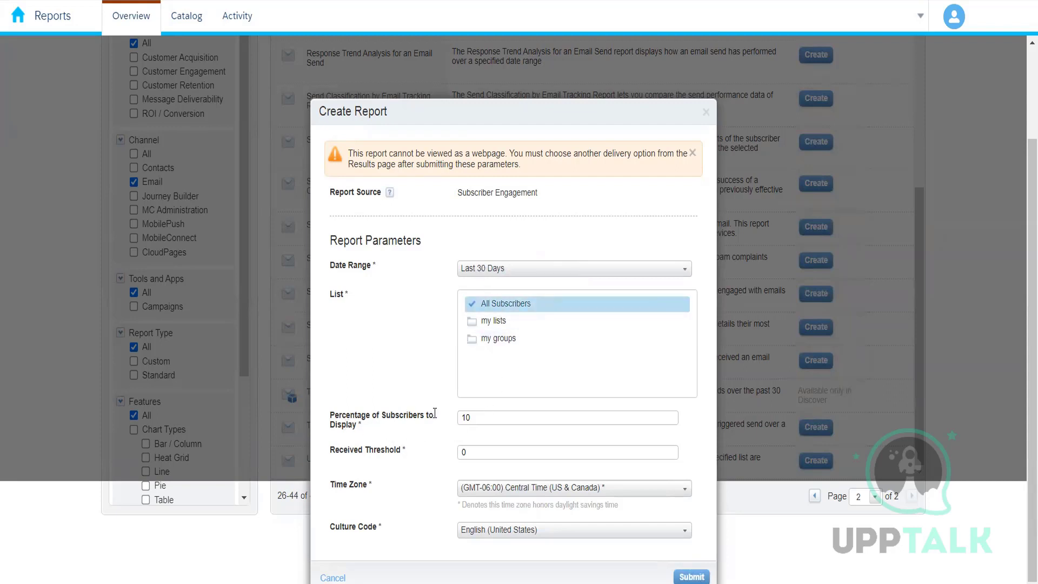
# Try entering 100 as the percentage of subscribers to display and 1 as the received threshold, then close the dialog unsubmitted.
pyautogui.click(477, 420)
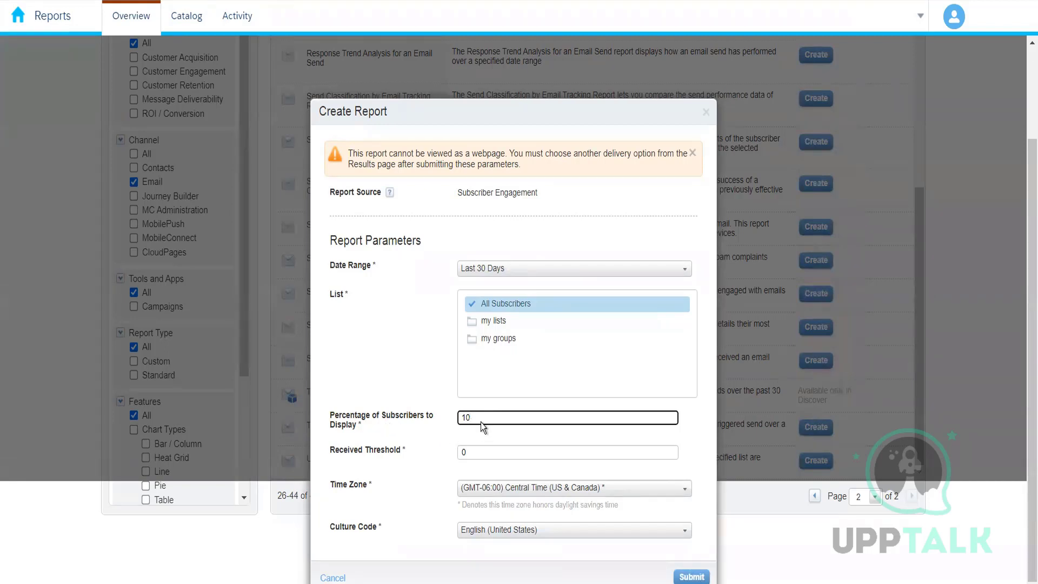
pyautogui.moveTo(481, 423); pyautogui.dragTo(449, 418)
pyautogui.write('100')
pyautogui.press('BackSpace')
pyautogui.press('BackSpace')
pyautogui.press('BackSpace')
pyautogui.click(428, 464)
pyautogui.moveTo(474, 452); pyautogui.dragTo(454, 452)
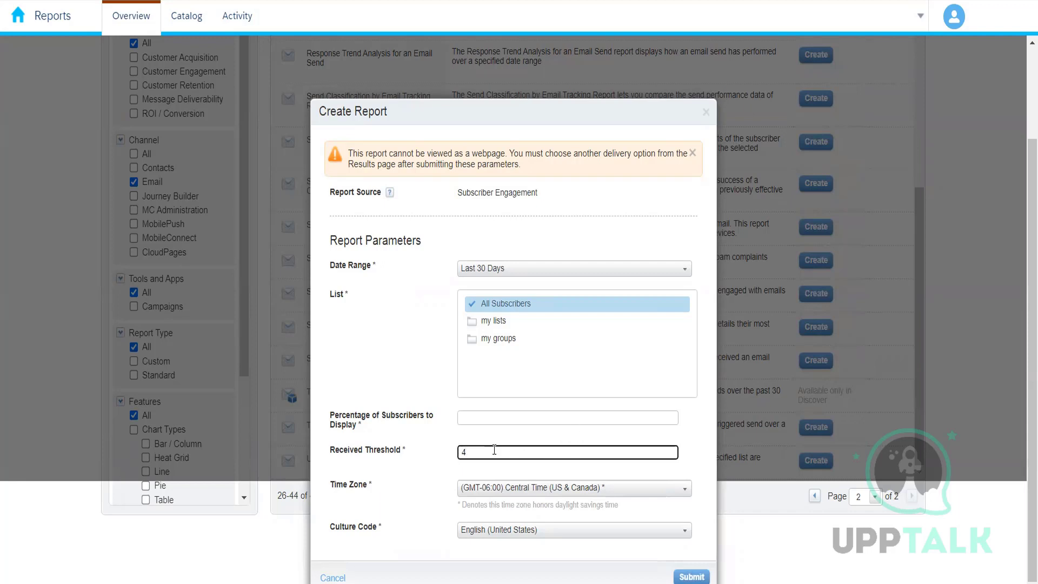
pyautogui.moveTo(496, 450); pyautogui.dragTo(424, 444)
pyautogui.press('BackSpace')
pyautogui.write('1')
pyautogui.scroll(2, 482, 457)
pyautogui.scroll(-2, 465, 543)
pyautogui.press('BackSpace')
pyautogui.click(707, 112)
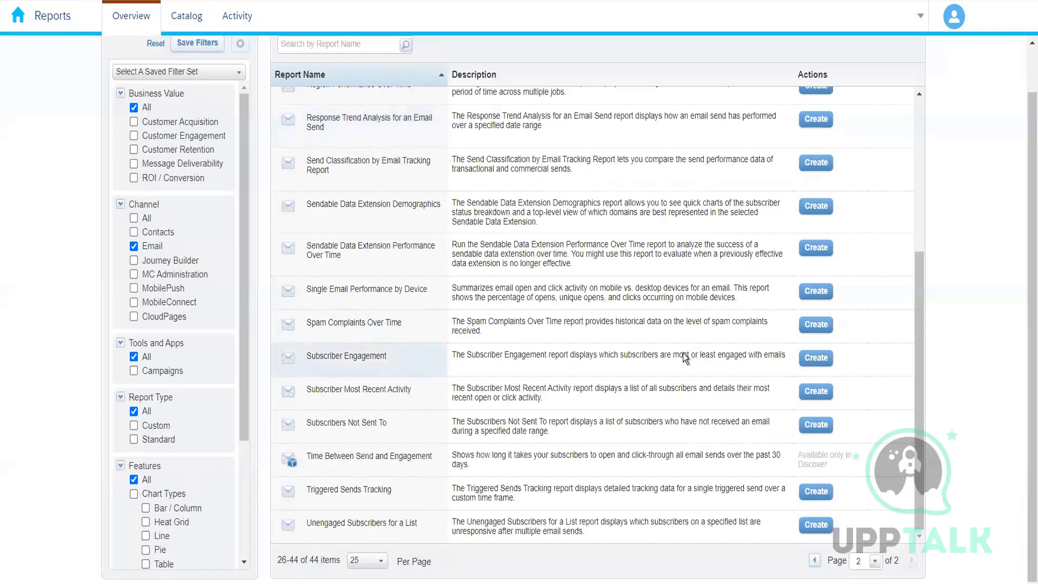
# Return to the Reports overview, open the Contacts report category, and select the Contacts Counts report name.
pyautogui.scroll(6, 436, 367)
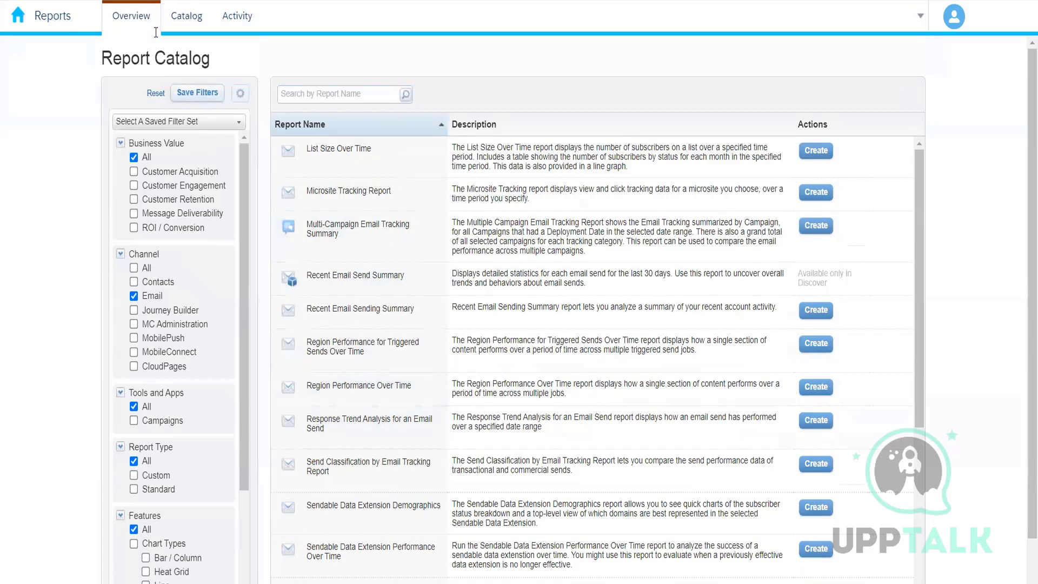
pyautogui.click(142, 22)
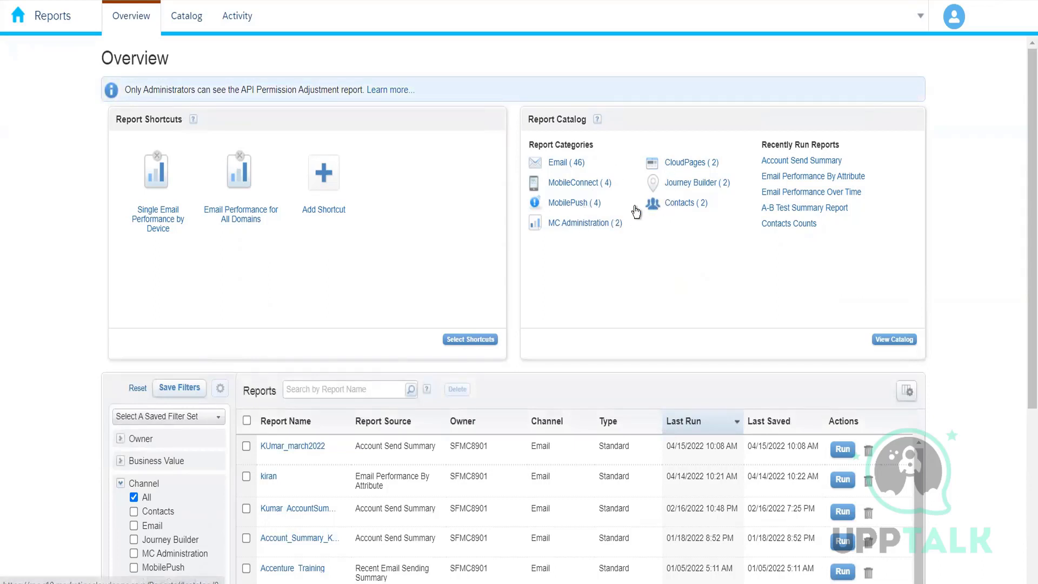
pyautogui.click(678, 208)
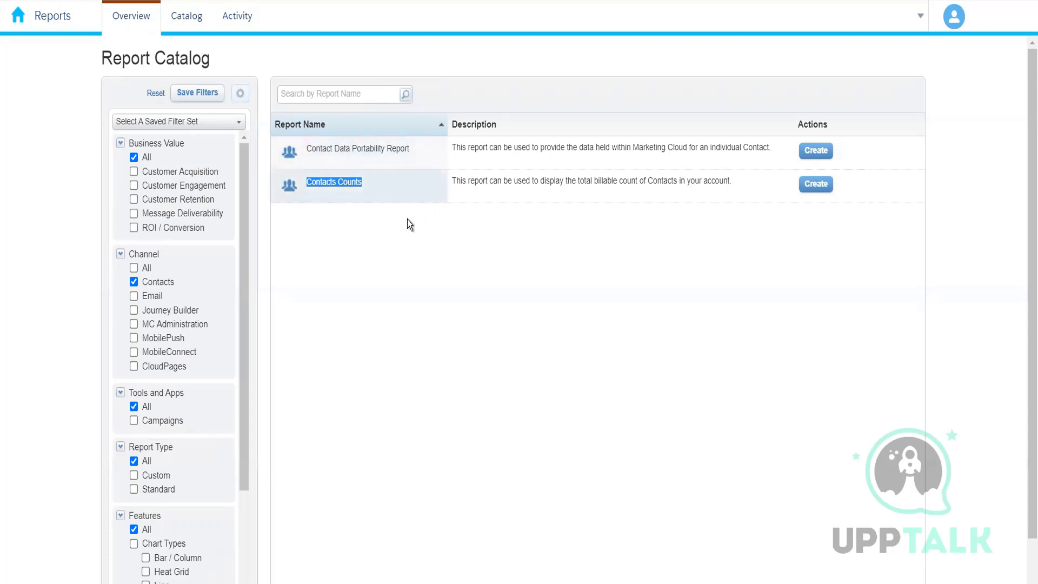
pyautogui.click(352, 186)
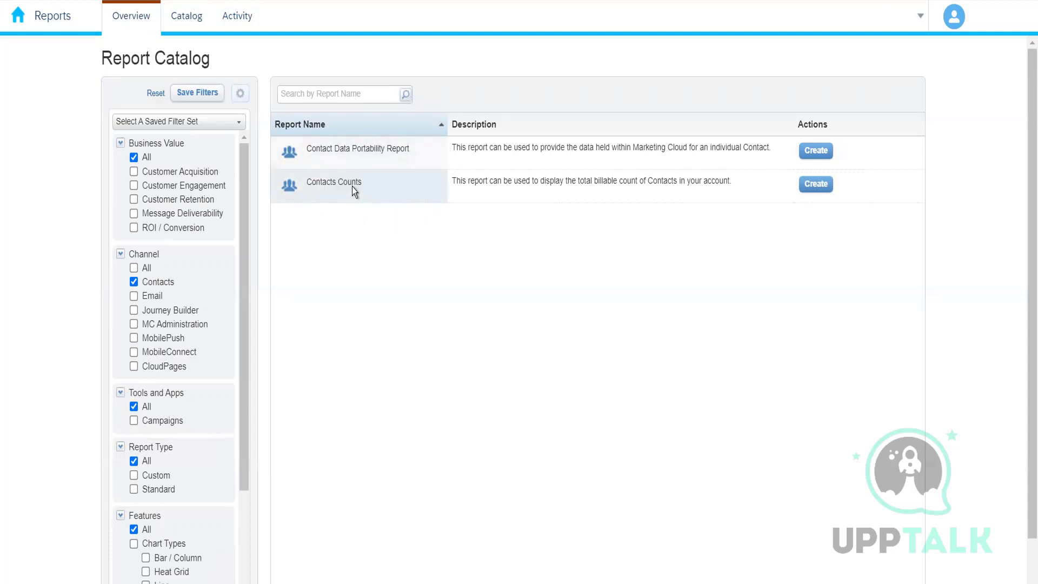
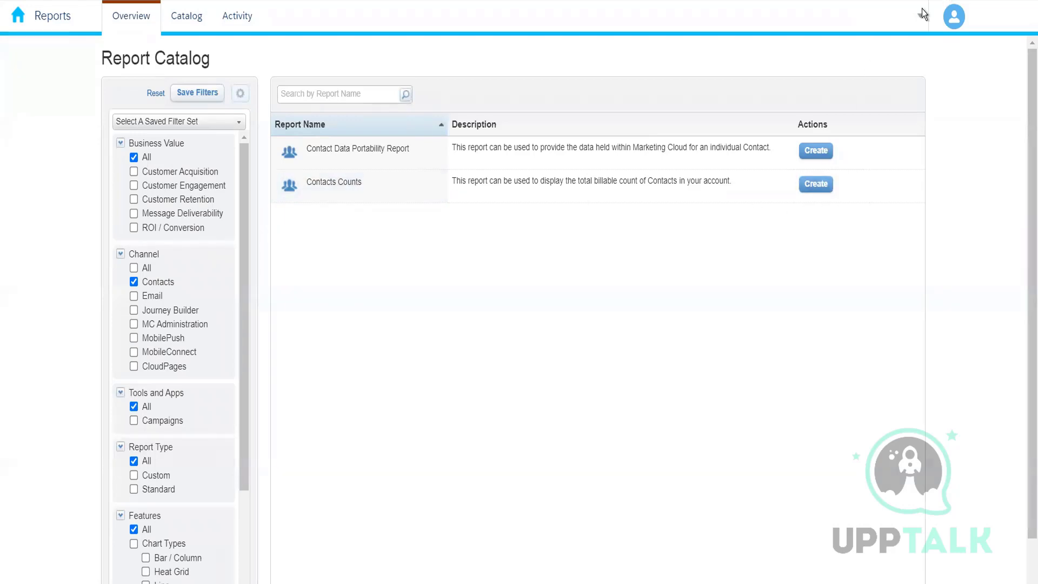
# Open the Contacts Counts report's creation dialog and close it without submitting.
pyautogui.click(819, 178)
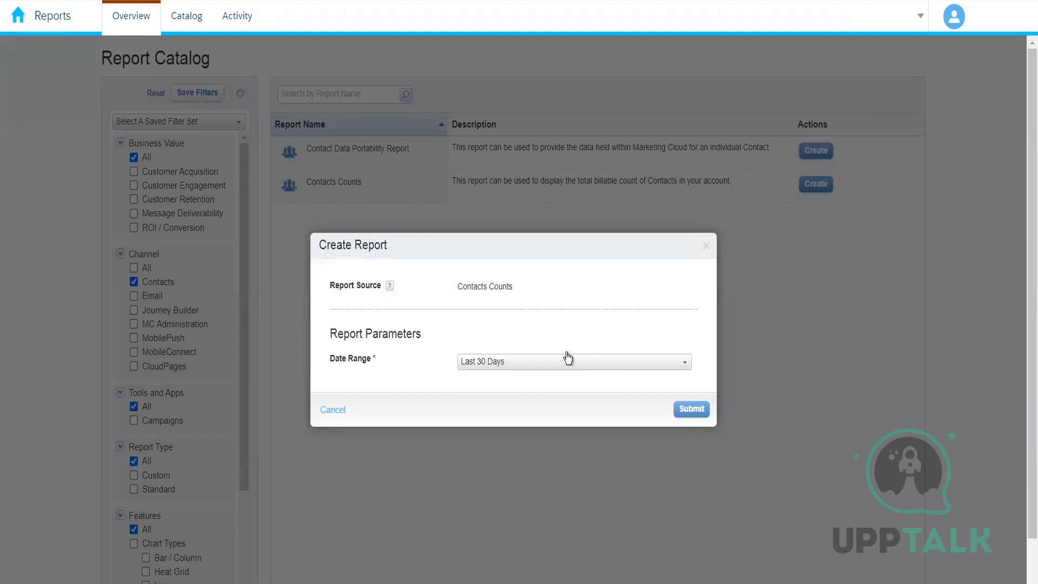
pyautogui.click(709, 251)
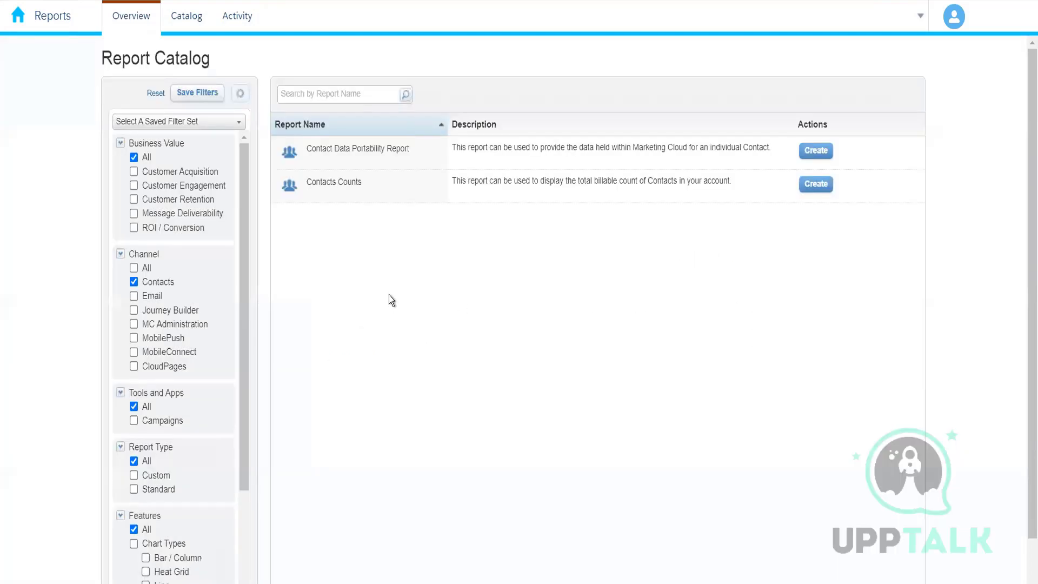
# Create a Contact Data Portability Report, copying subscriber key 2221 from All Subscribers as its parameter, and submit it.
pyautogui.click(826, 150)
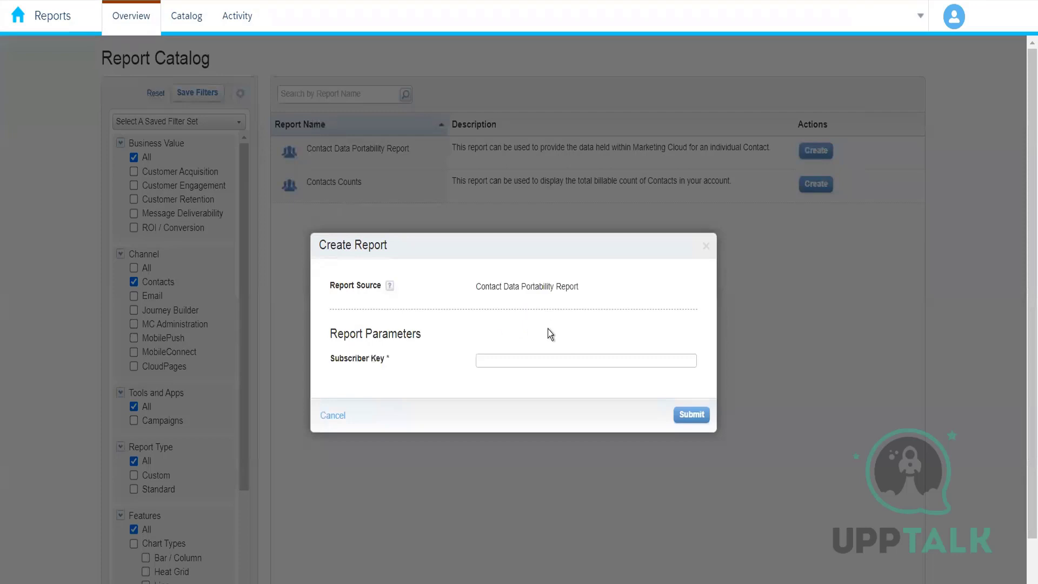
pyautogui.click(533, 360)
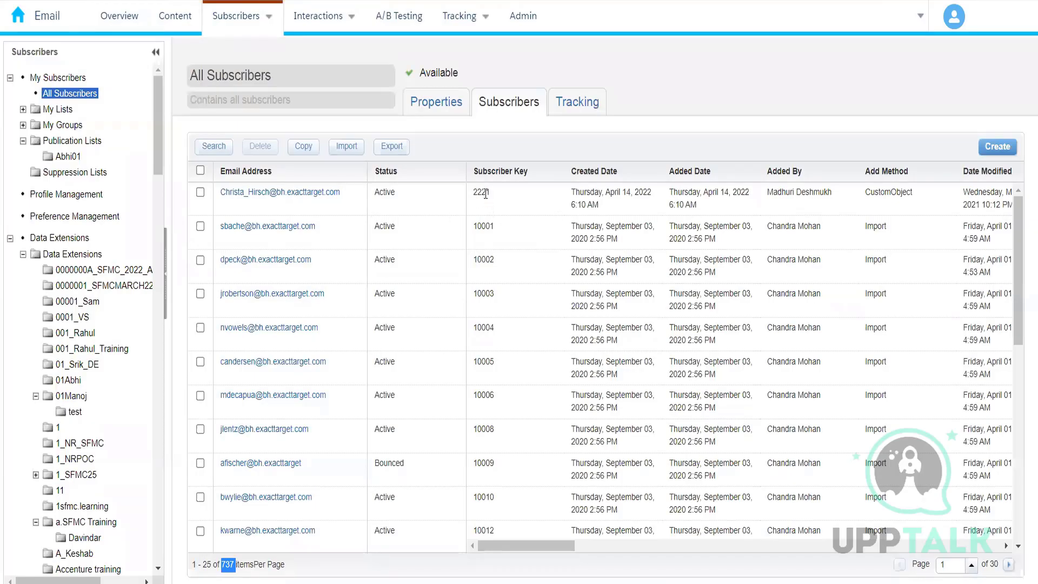
pyautogui.doubleClick(481, 192)
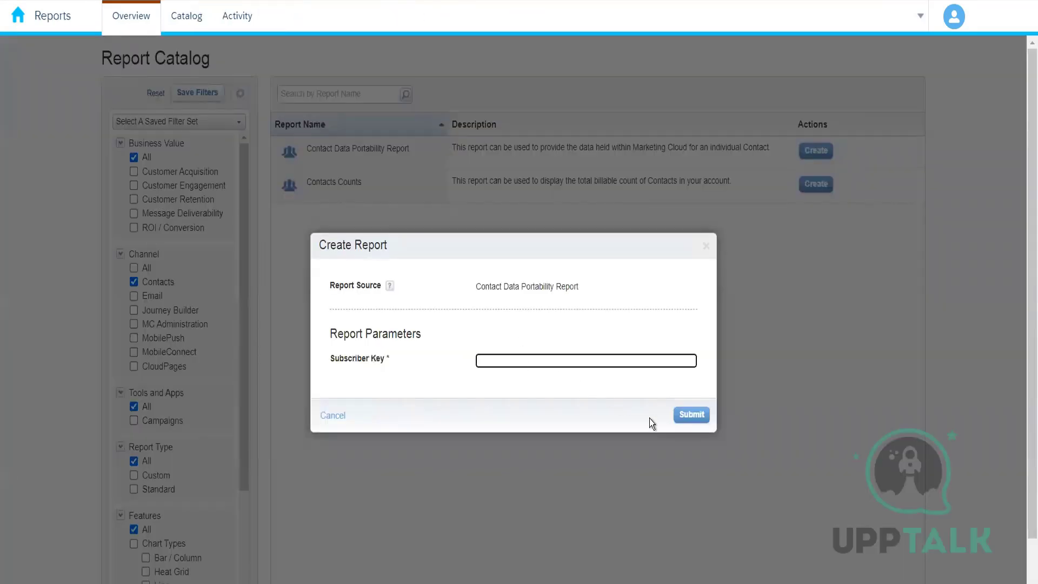
pyautogui.write('2221')
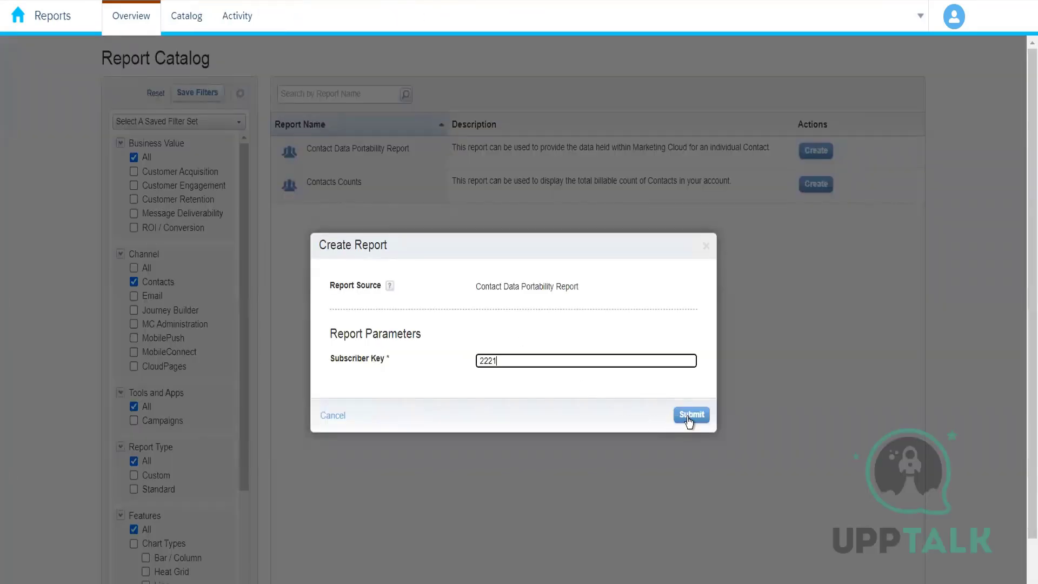
pyautogui.click(685, 417)
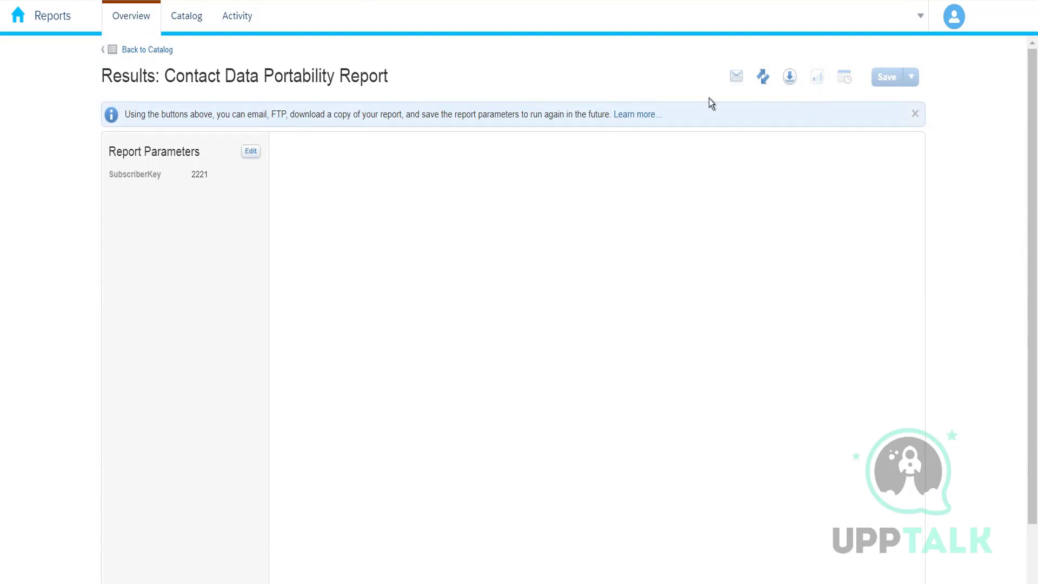
# Download the report results with filename fghjk in Excel Spreadsheet (.xls) format.
pyautogui.click(789, 77)
pyautogui.write('fghjk')
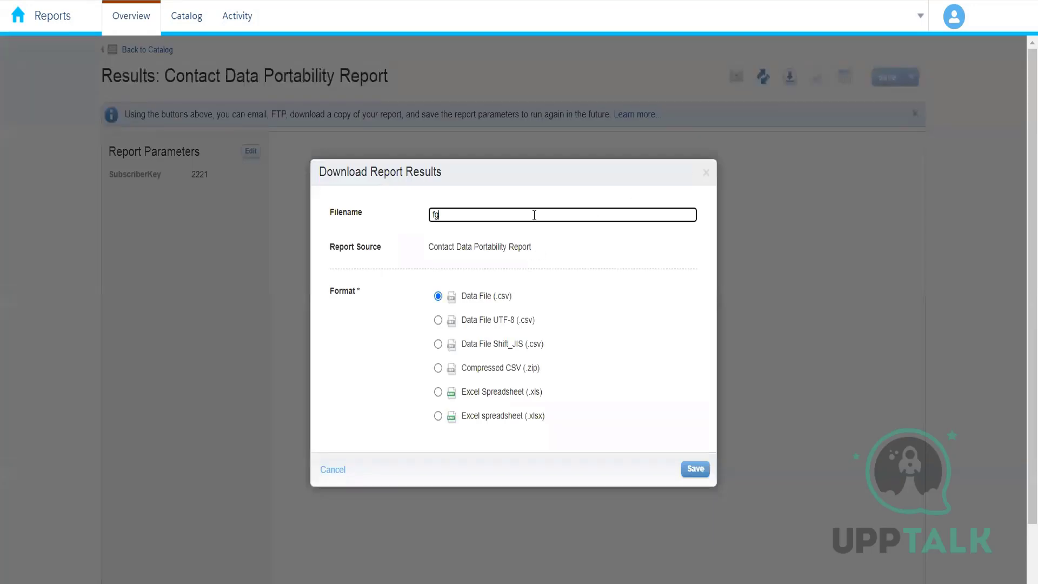
pyautogui.click(439, 393)
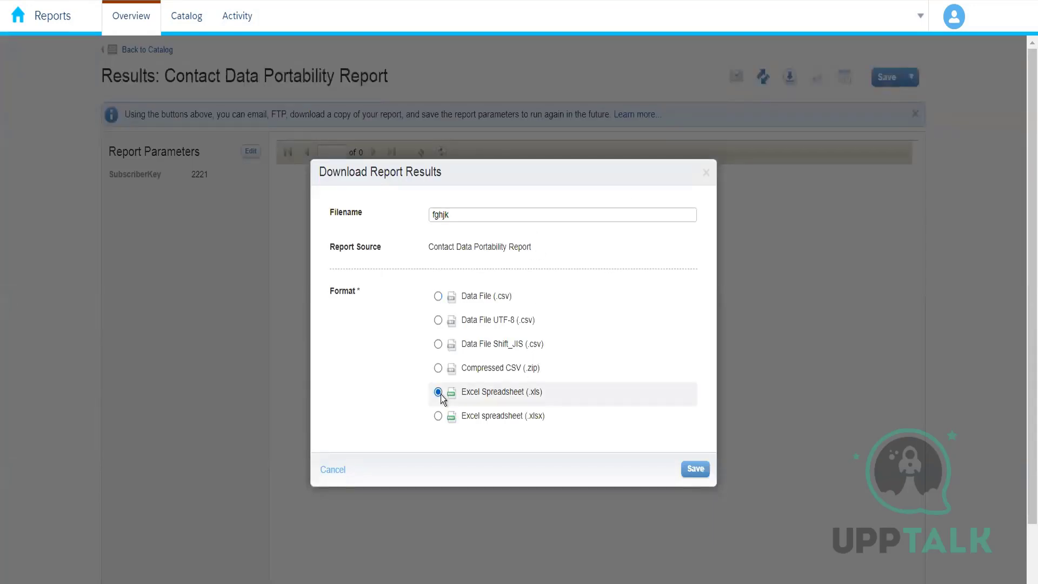
pyautogui.click(696, 469)
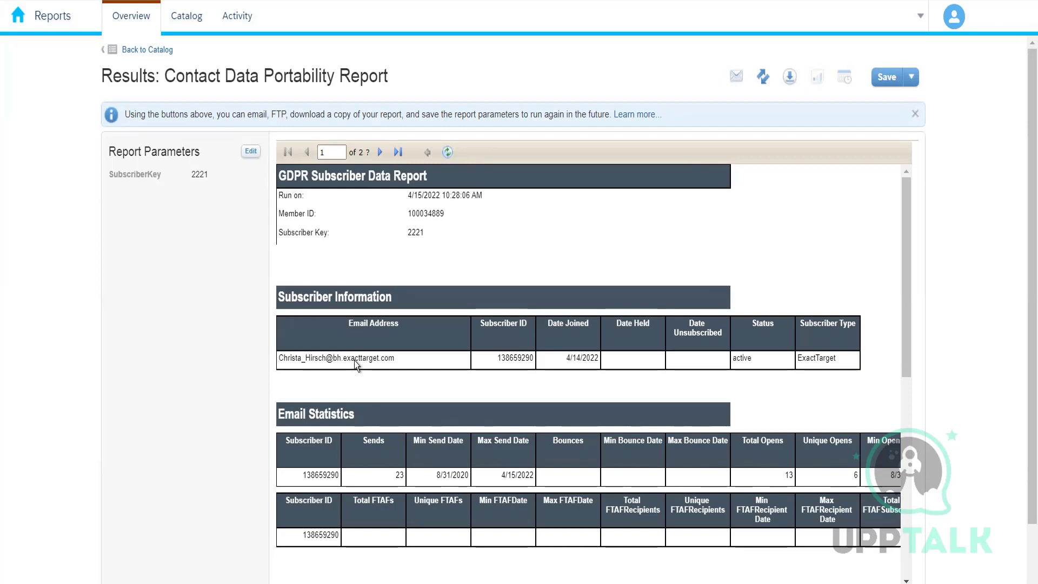
# Examine the report's subscriber information, email statistics and subscriber attributes sections.
pyautogui.scroll(-2, 358, 365)
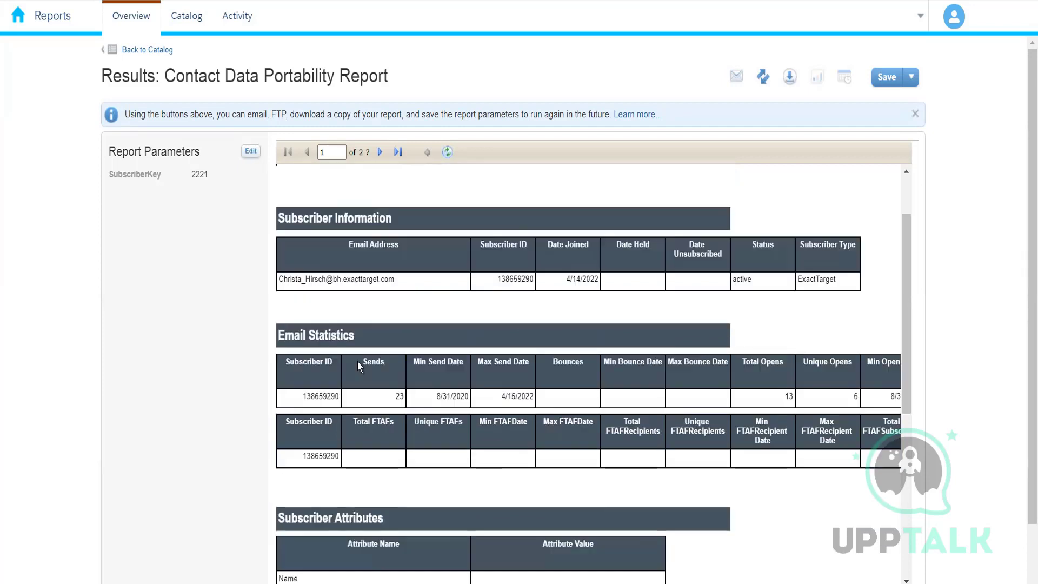
pyautogui.doubleClick(408, 402)
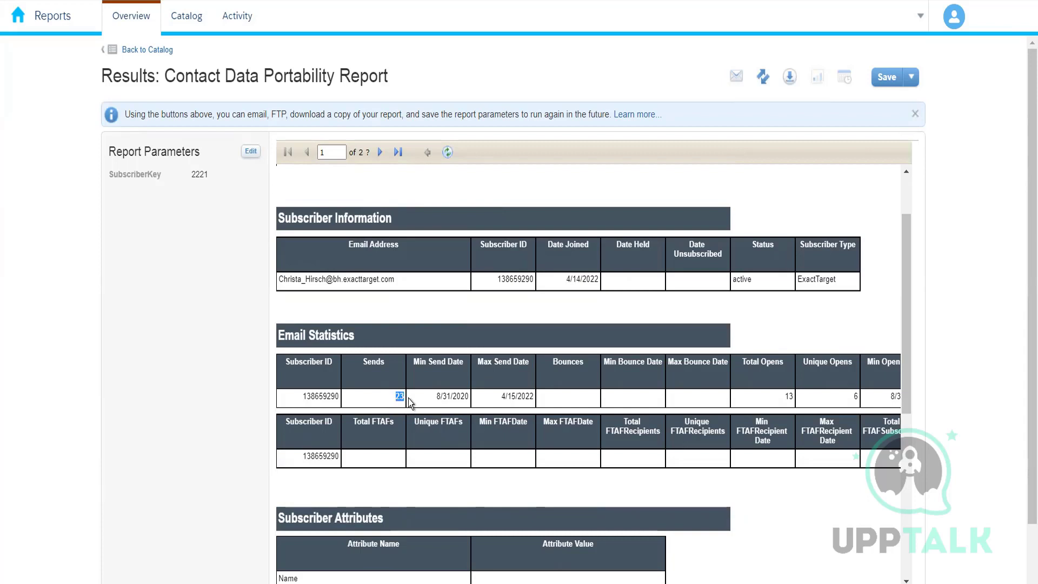
pyautogui.doubleClick(794, 401)
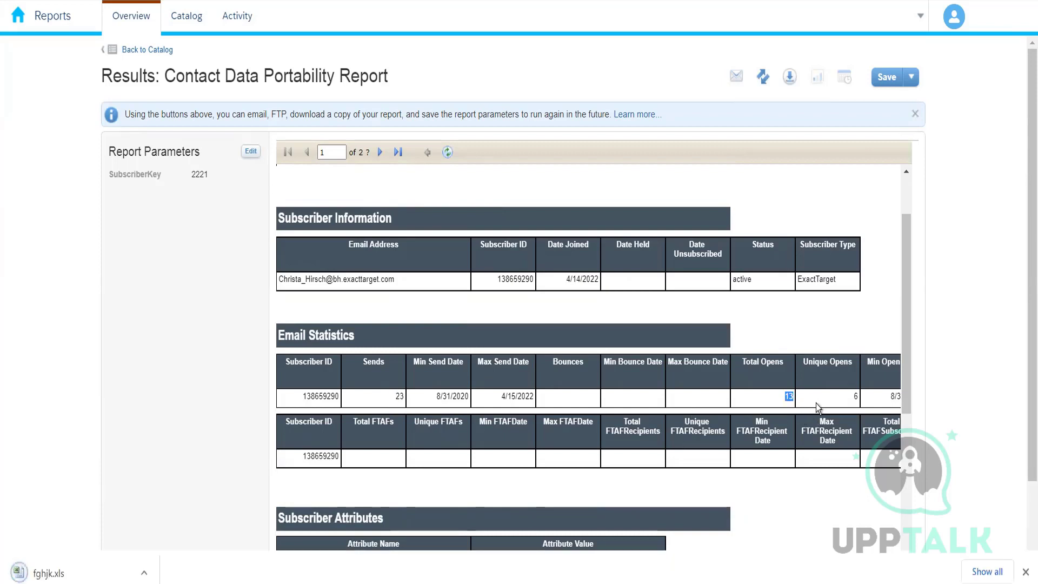
pyautogui.doubleClick(856, 399)
pyautogui.scroll(-3, 781, 419)
pyautogui.scroll(-3, 777, 419)
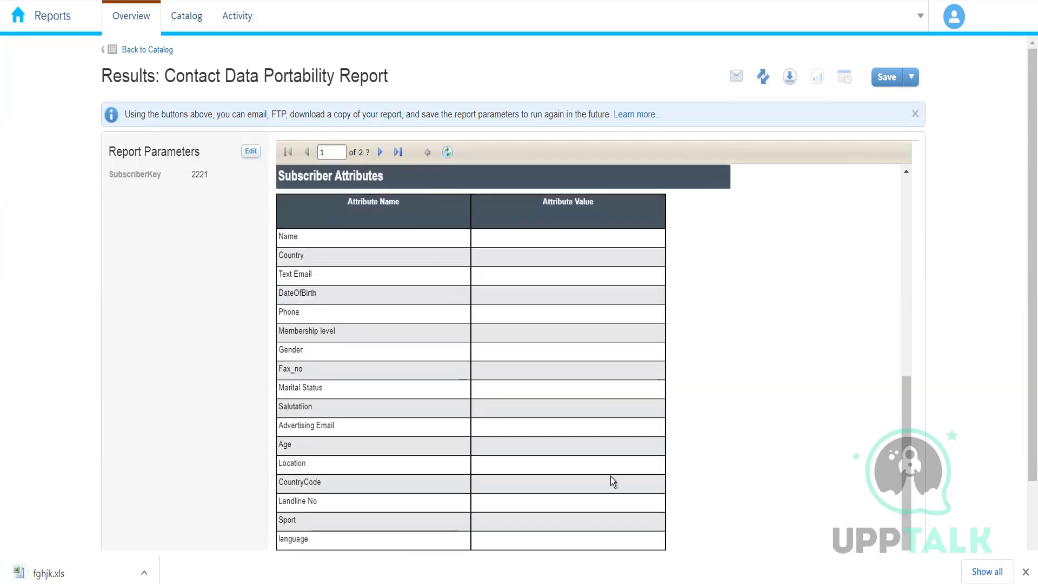
pyautogui.scroll(-2, 544, 451)
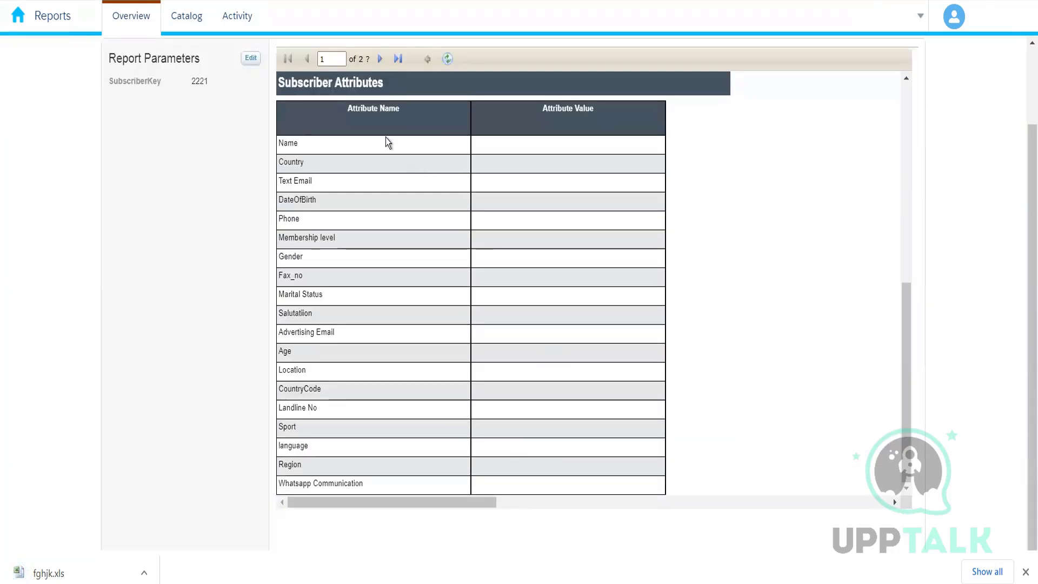
pyautogui.moveTo(419, 144); pyautogui.dragTo(530, 259)
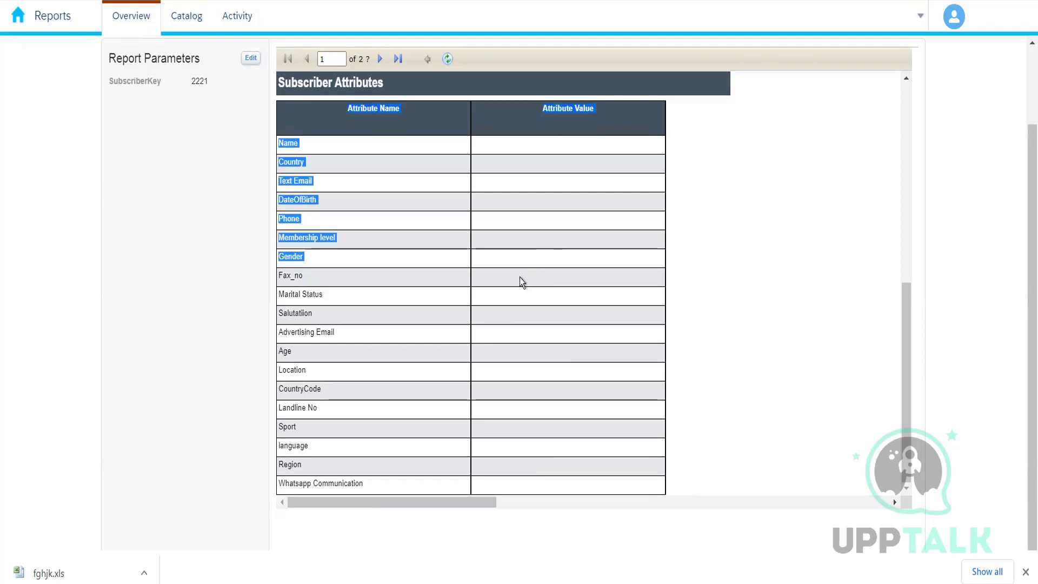
pyautogui.scroll(10, 521, 280)
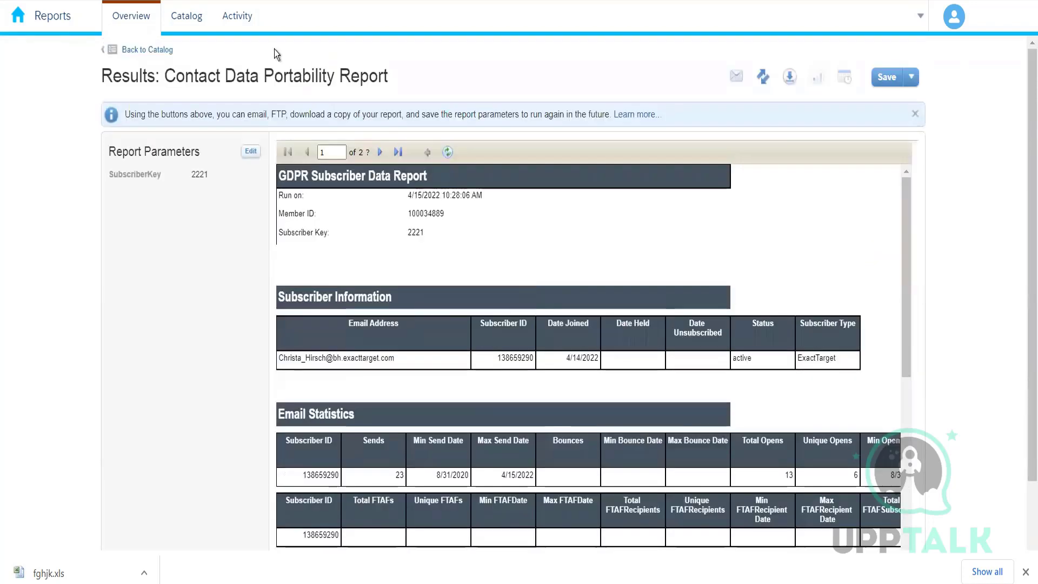
# Go back to the Reports overview and open the Journey Builder report category.
pyautogui.click(165, 50)
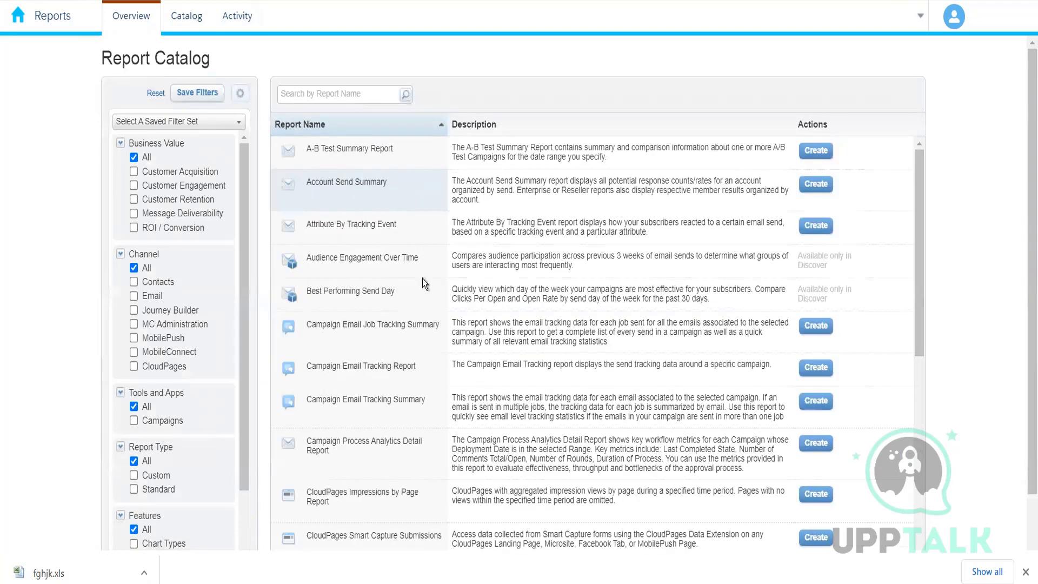
pyautogui.click(136, 18)
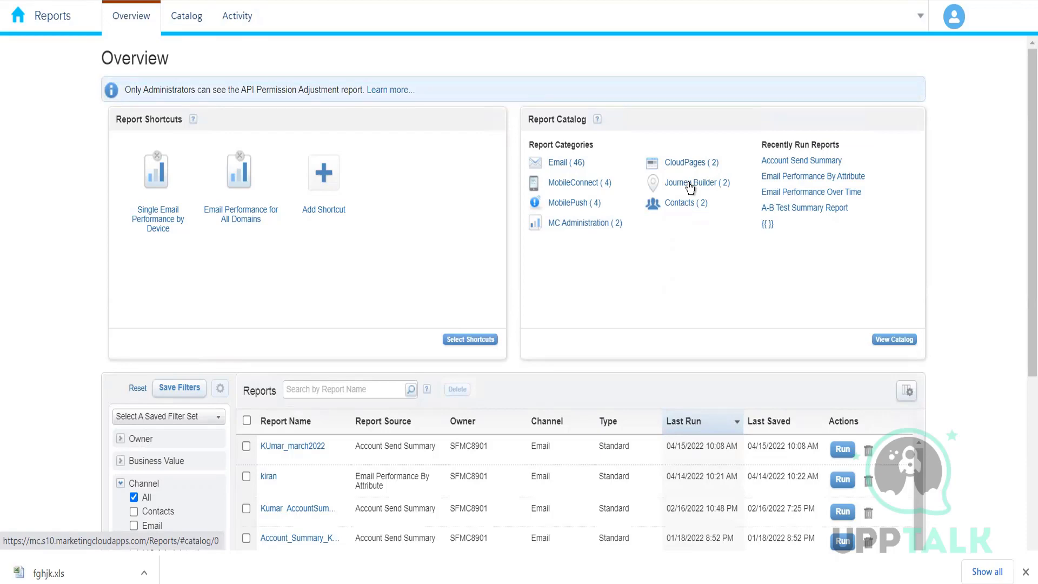
pyautogui.click(686, 188)
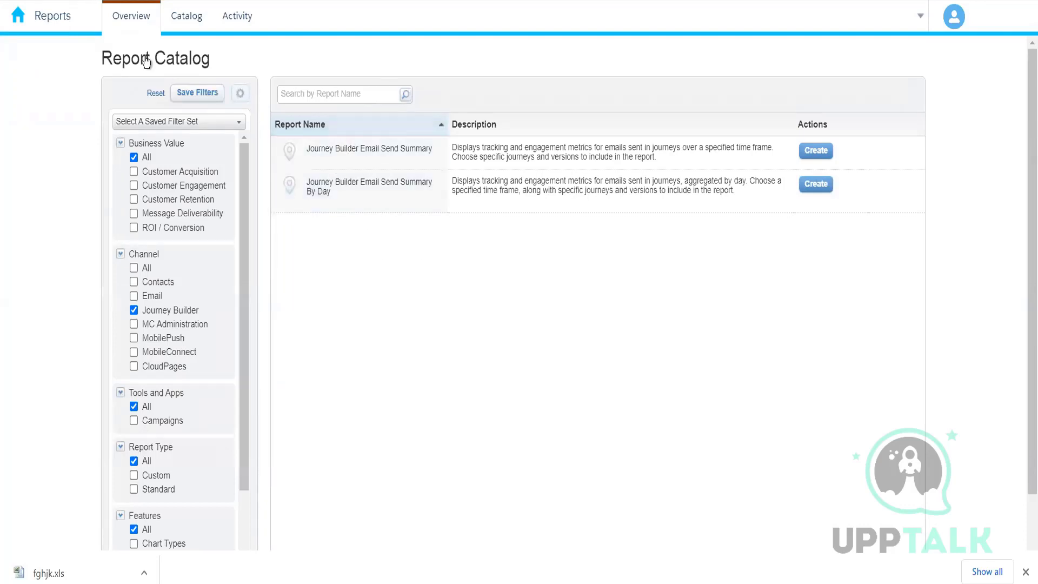
# Return to the Reports overview, open the MC Administration category and scroll through its reports.
pyautogui.click(140, 23)
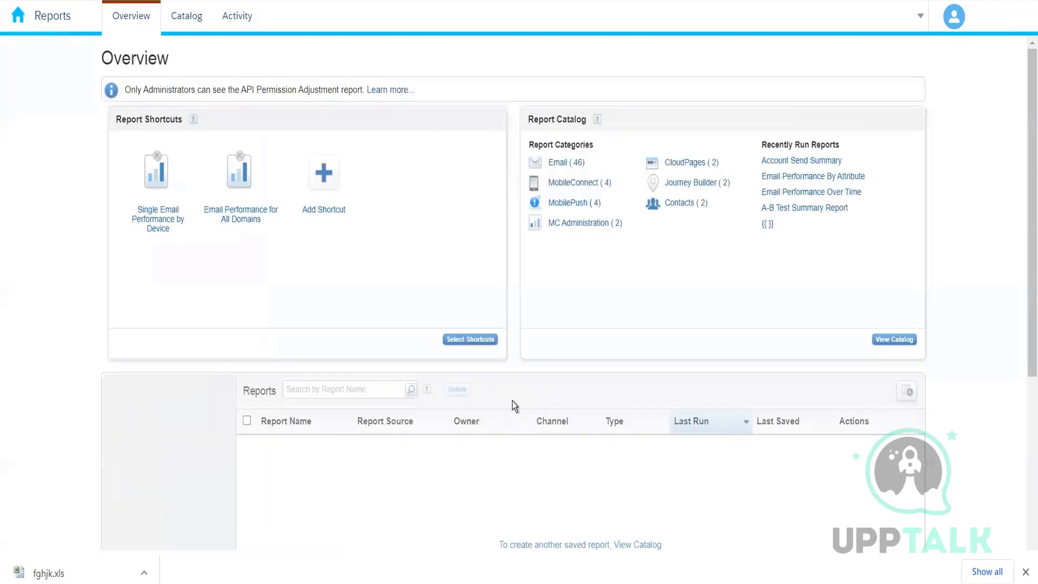
pyautogui.click(591, 223)
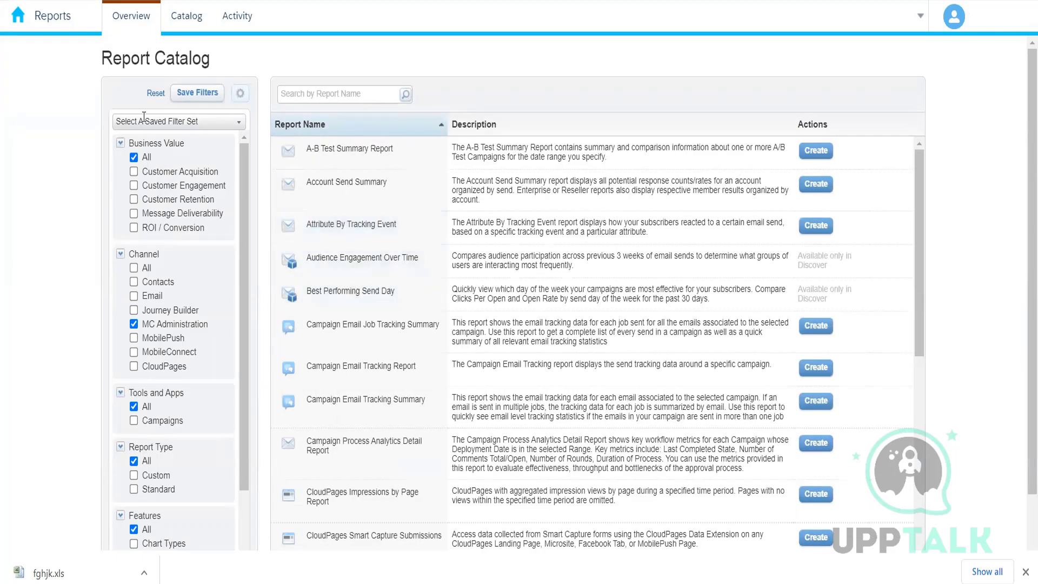
pyautogui.click(137, 27)
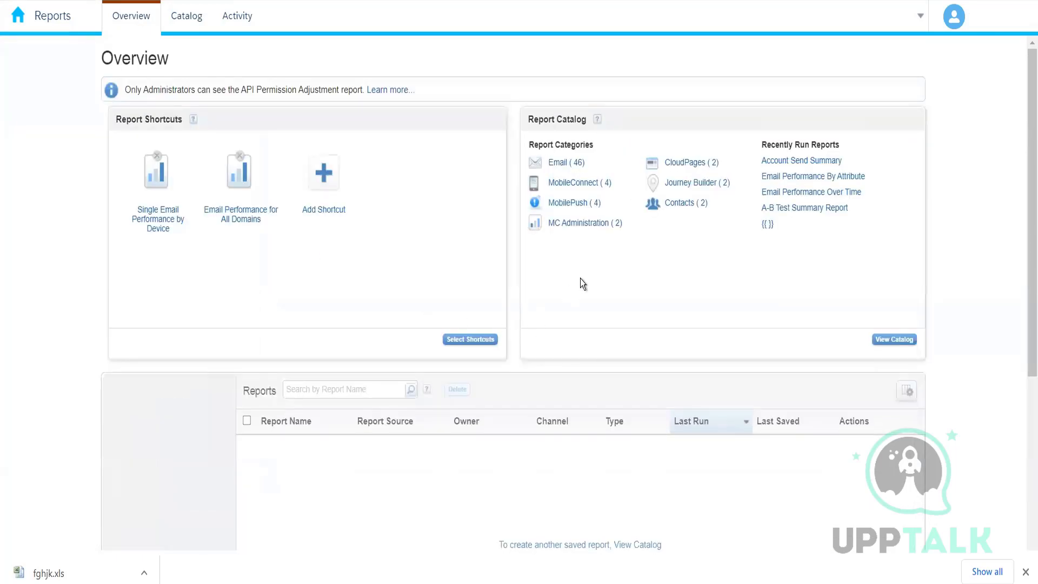
pyautogui.click(593, 223)
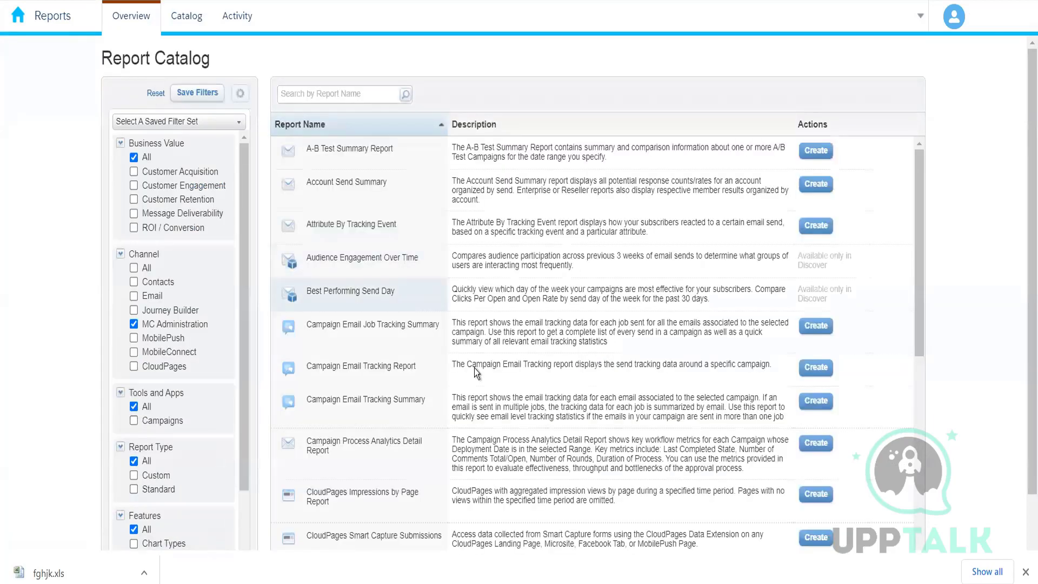
pyautogui.scroll(-3, 474, 373)
pyautogui.scroll(-6, 475, 374)
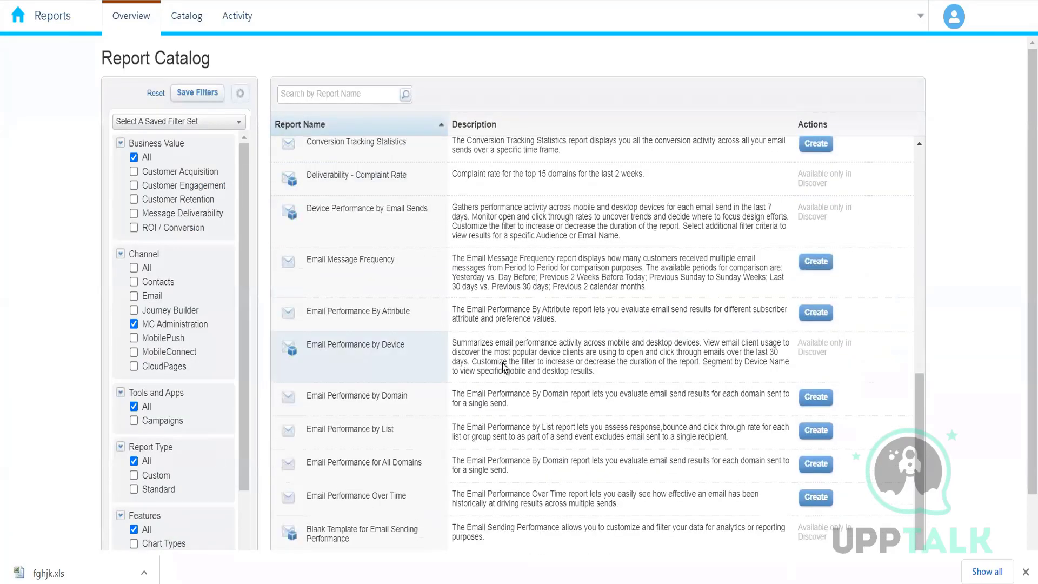
pyautogui.scroll(10, 503, 371)
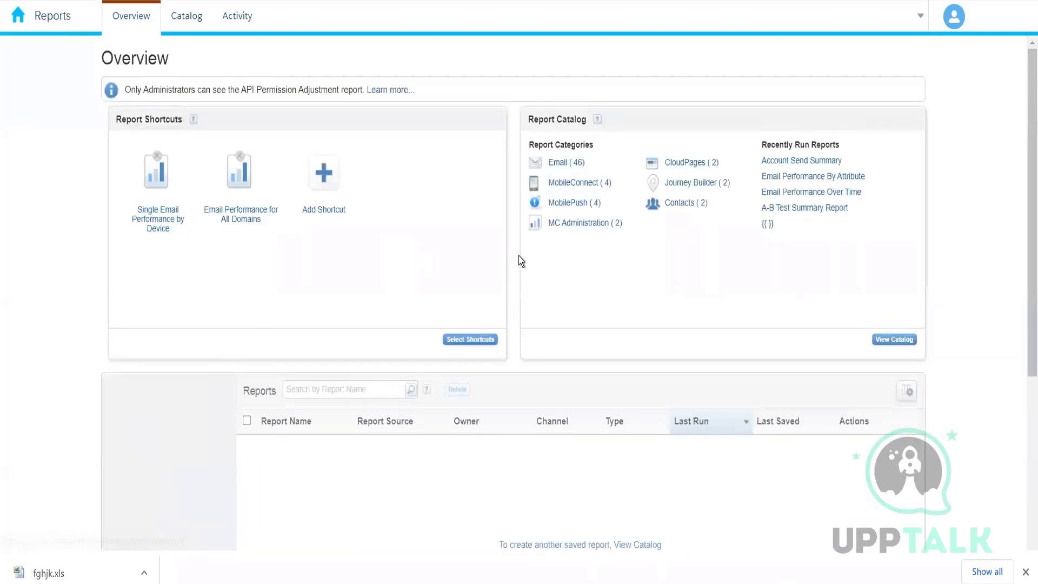
pyautogui.click(589, 226)
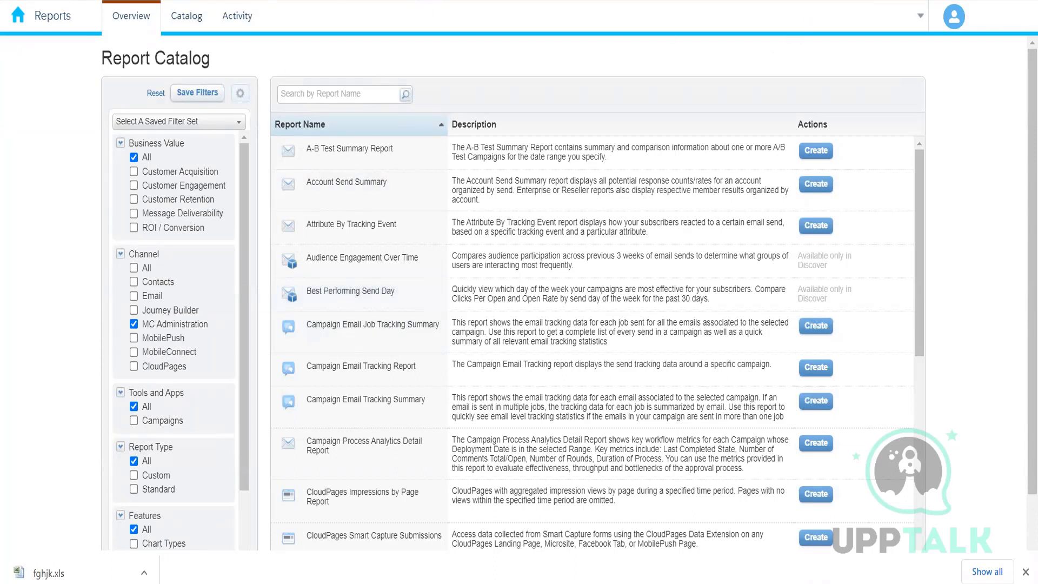
pyautogui.click(992, 0)
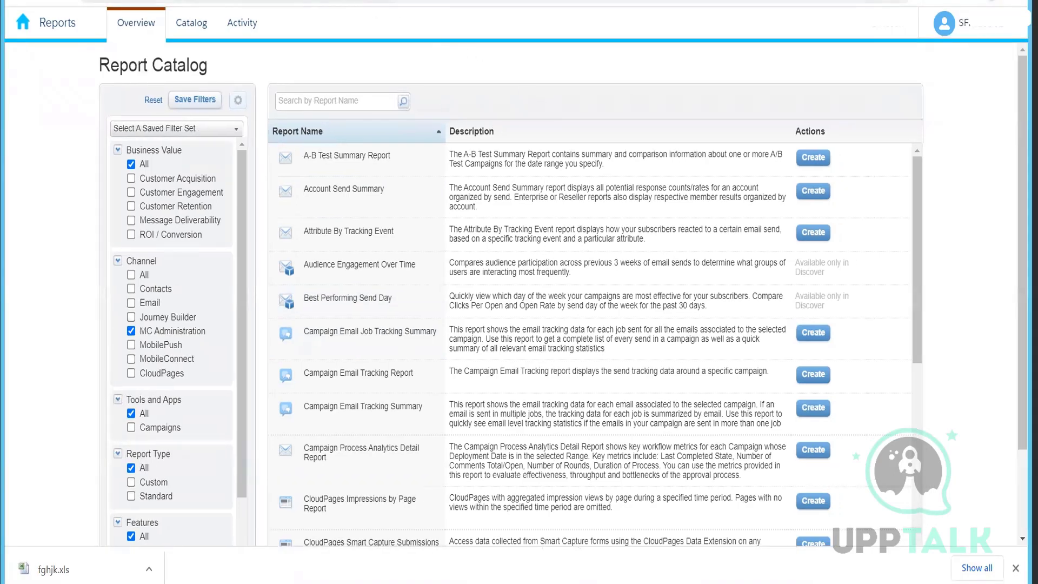
pyautogui.hotkey('ctrl', 't')
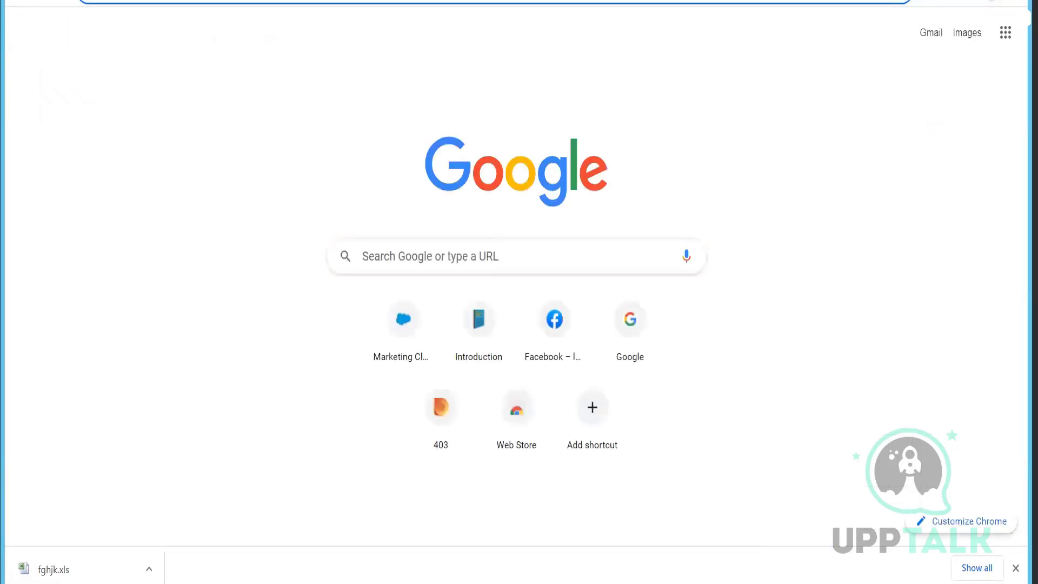
pyautogui.hotkey('ctrl', 'w')
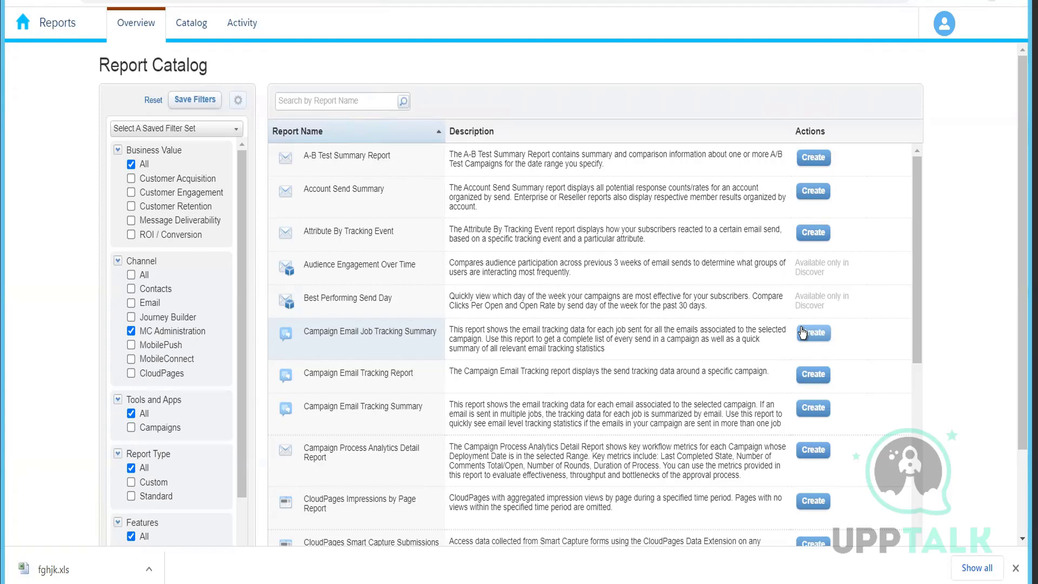
pyautogui.click(135, 34)
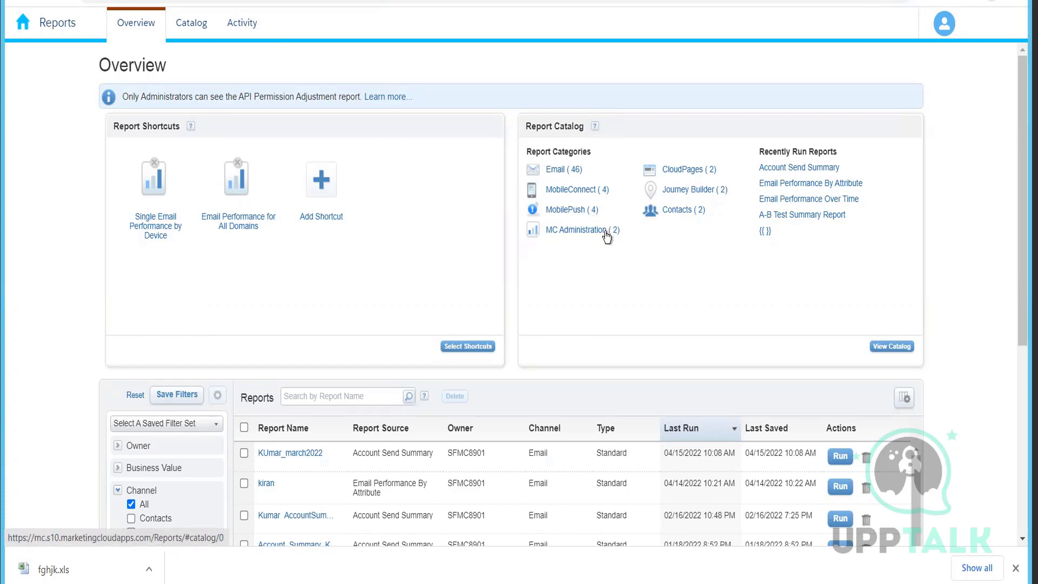
pyautogui.click(589, 232)
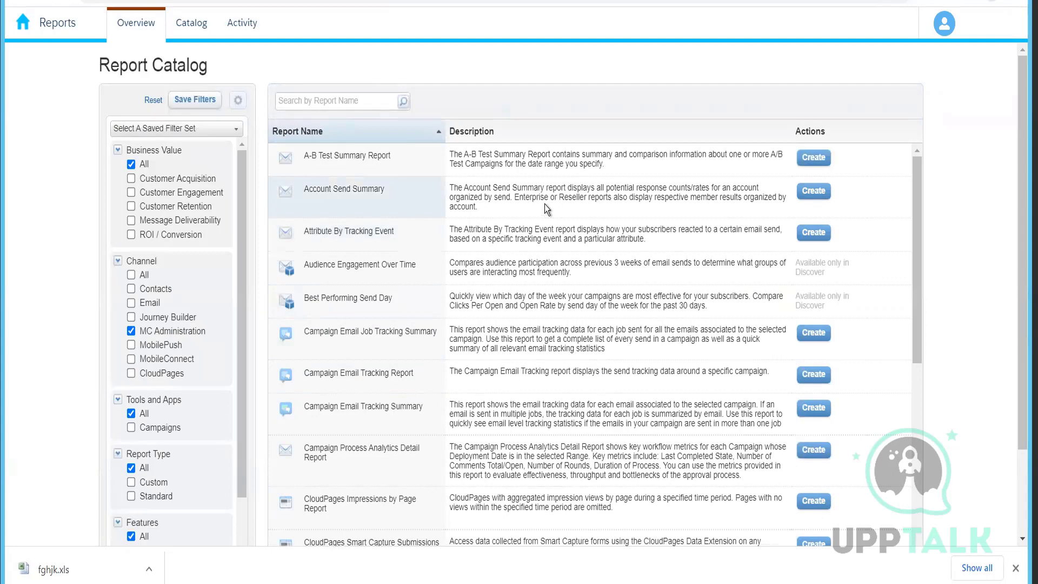
# Reopen Reports through the Analytics Builder menu of Marketing Cloud.
pyautogui.click(15, 32)
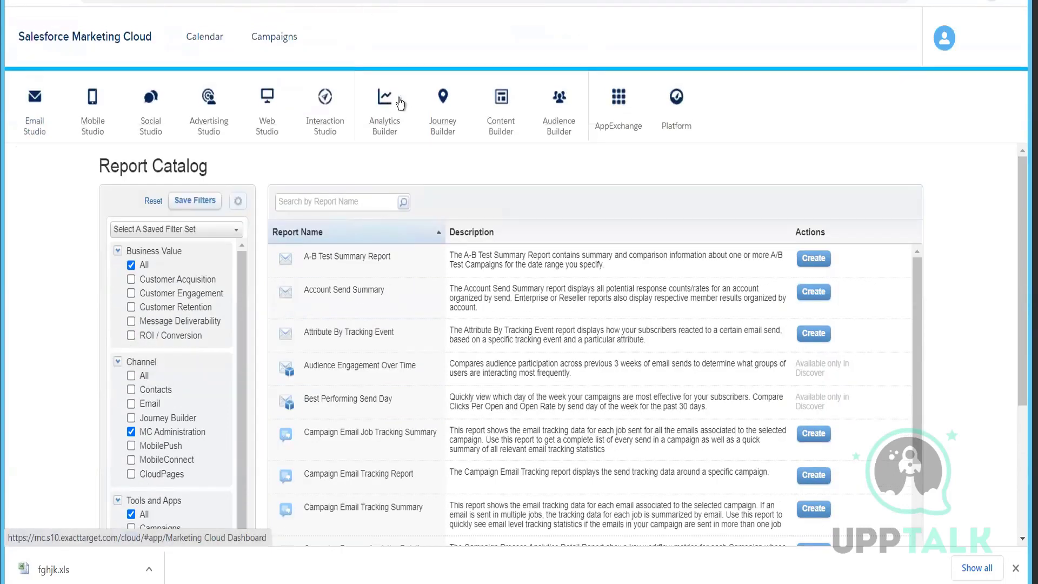
pyautogui.moveTo(453, 116)
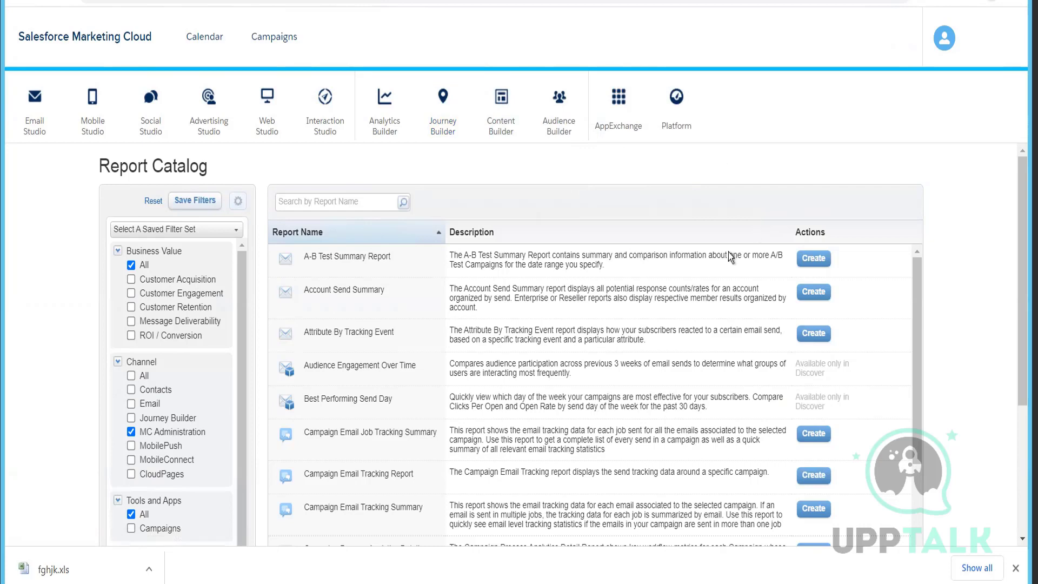
pyautogui.scroll(-2, 729, 252)
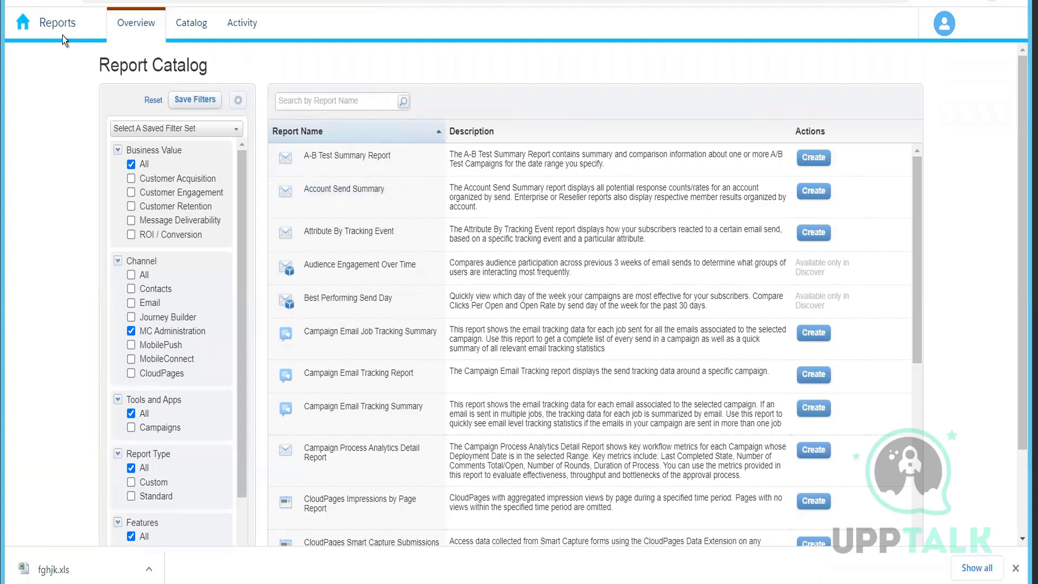
pyautogui.click(25, 24)
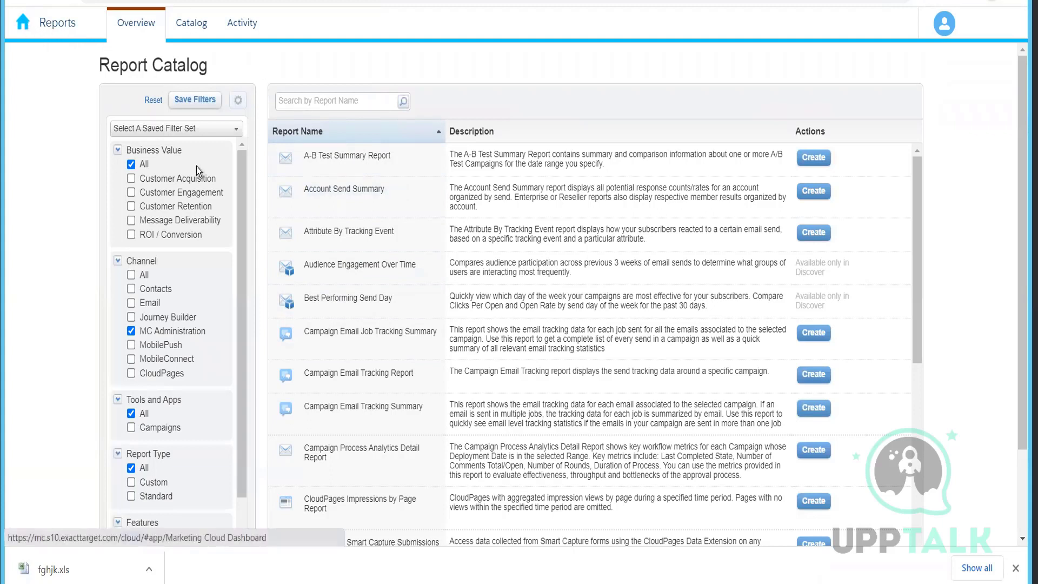
pyautogui.moveTo(392, 116)
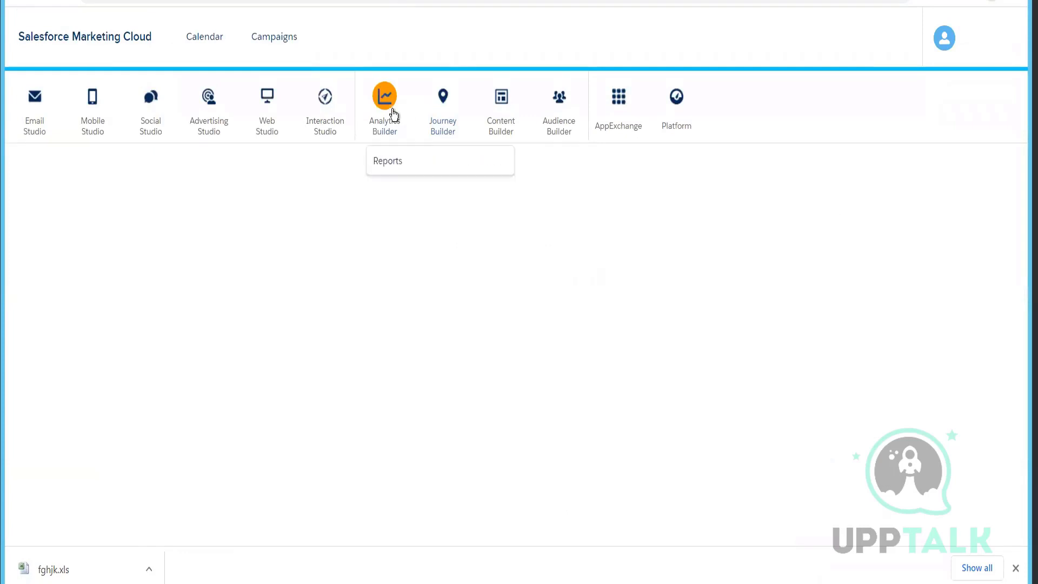
pyautogui.click(391, 162)
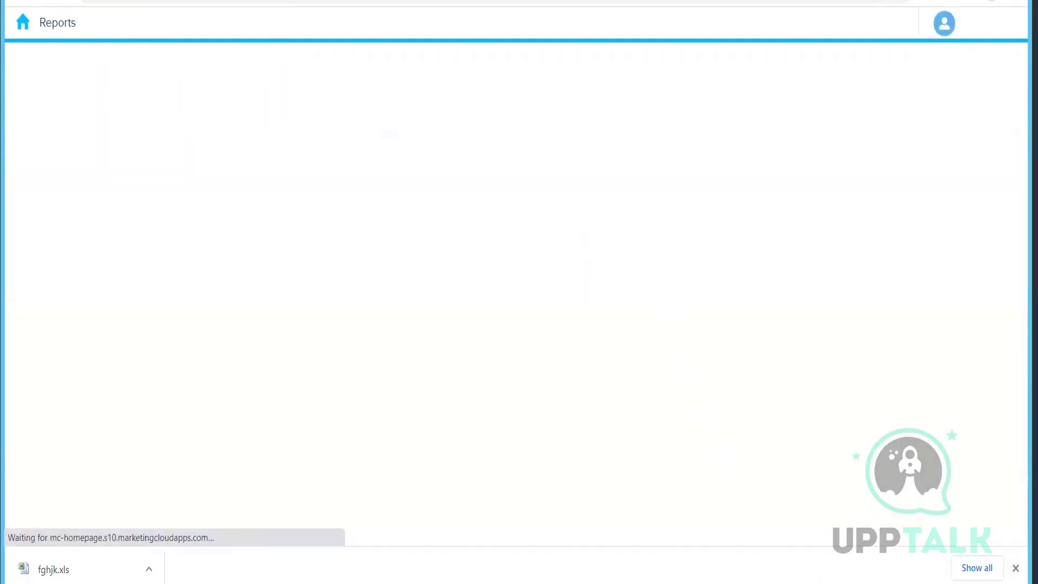
pyautogui.click(1015, 568)
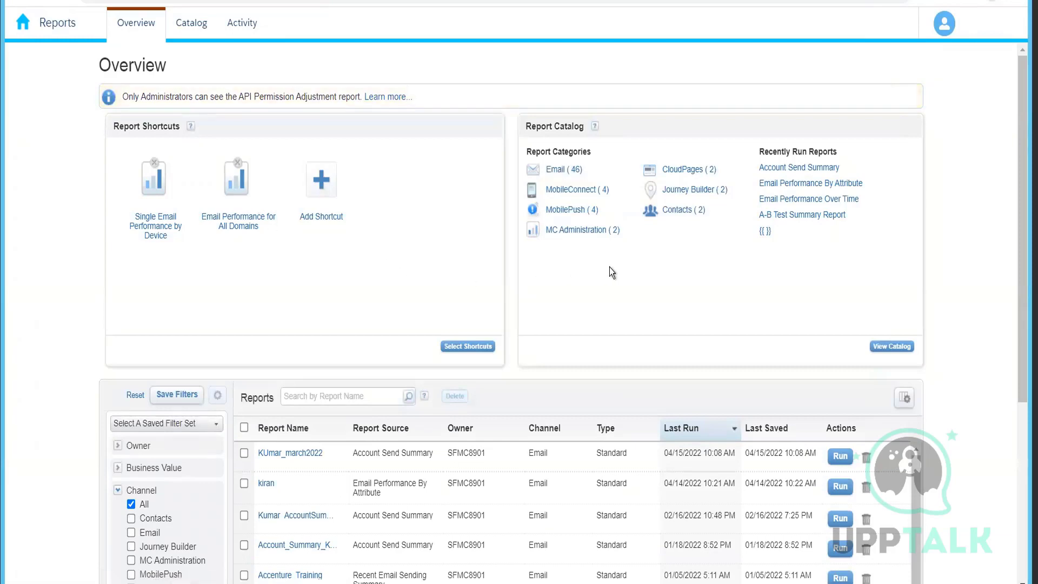
pyautogui.scroll(-3, 687, 304)
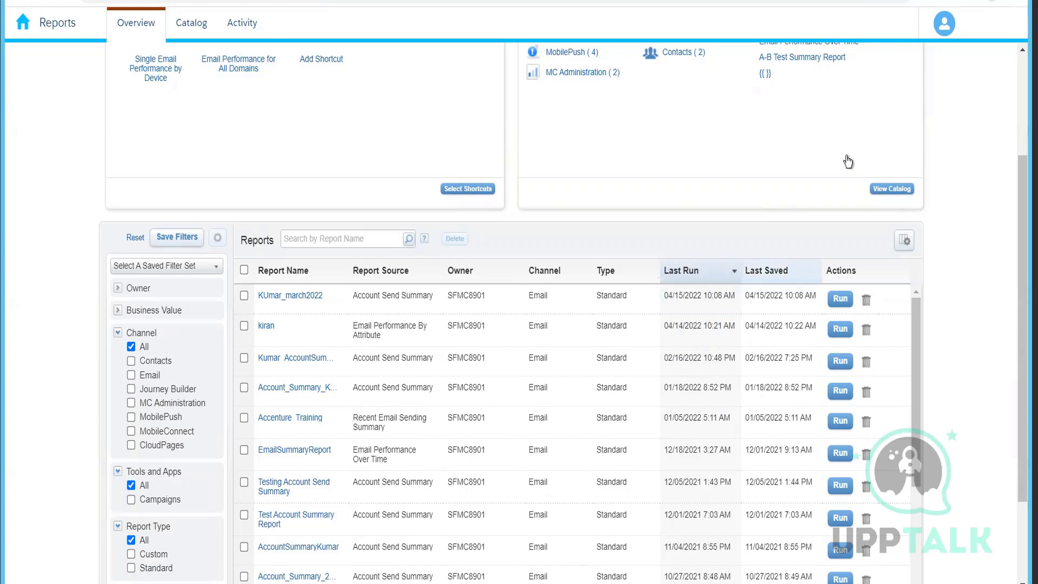
pyautogui.scroll(3, 681, 212)
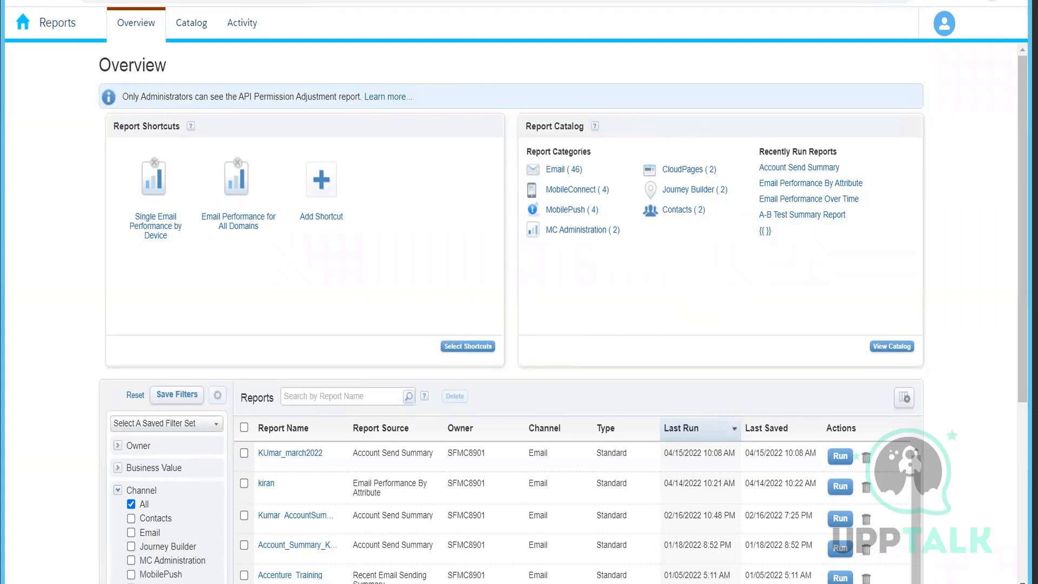
pyautogui.click(963, 582)
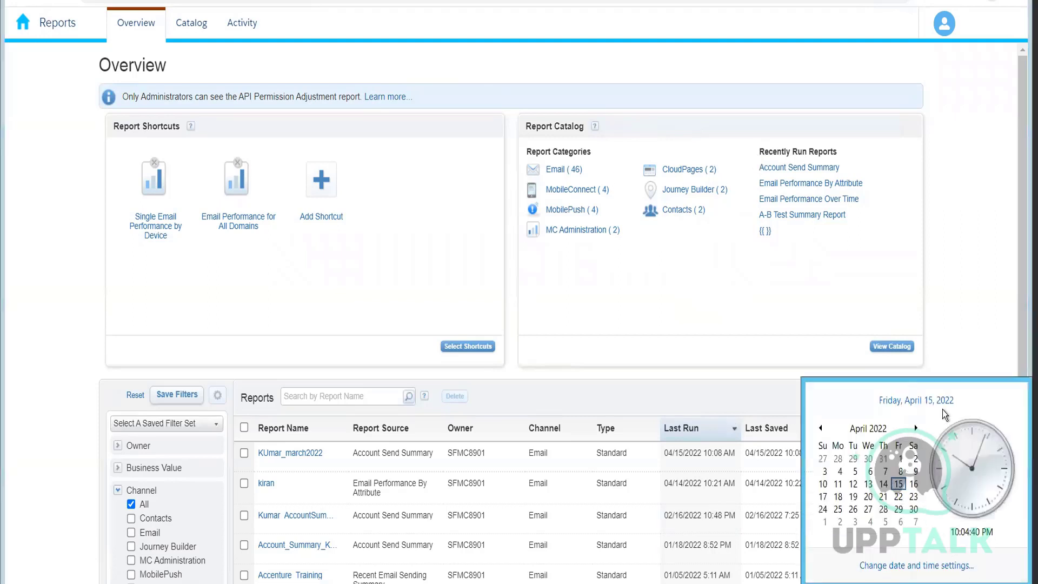
pyautogui.click(973, 345)
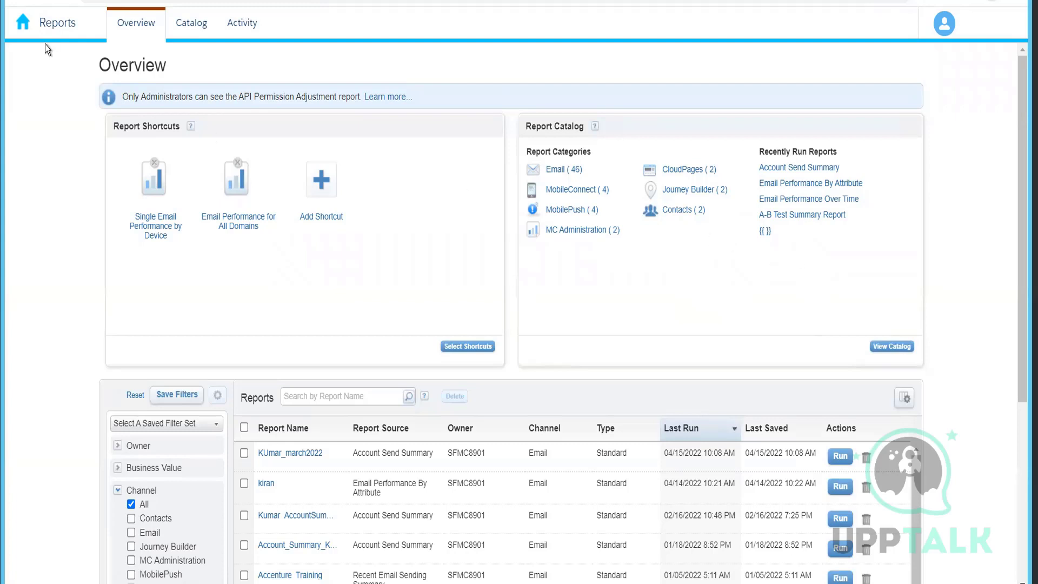
# Open Contact Builder from the Audience Builder menu of Marketing Cloud.
pyautogui.moveTo(20, 29)
pyautogui.moveTo(37, 30)
pyautogui.moveTo(518, 118)
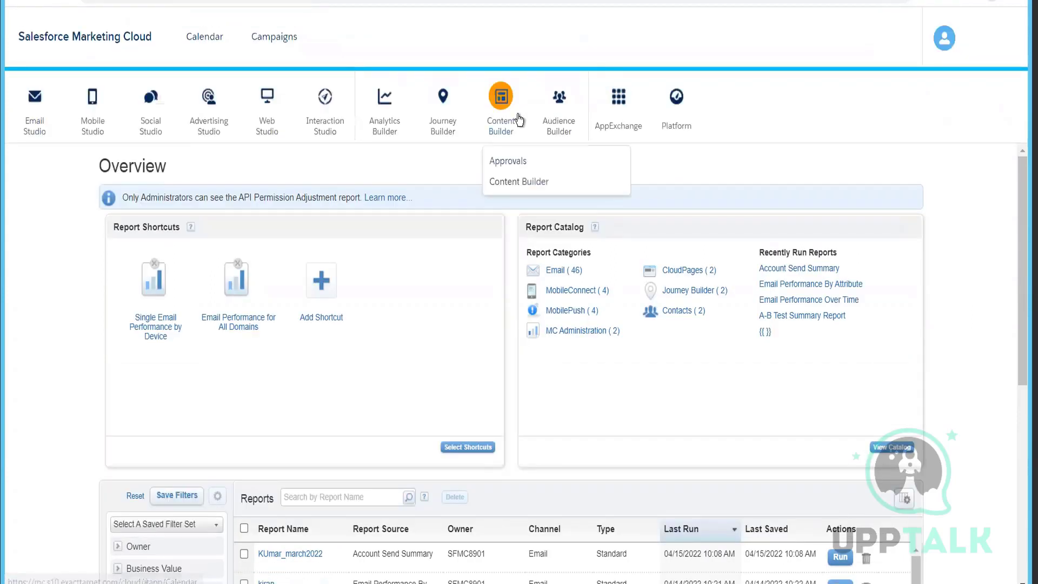
pyautogui.moveTo(559, 127)
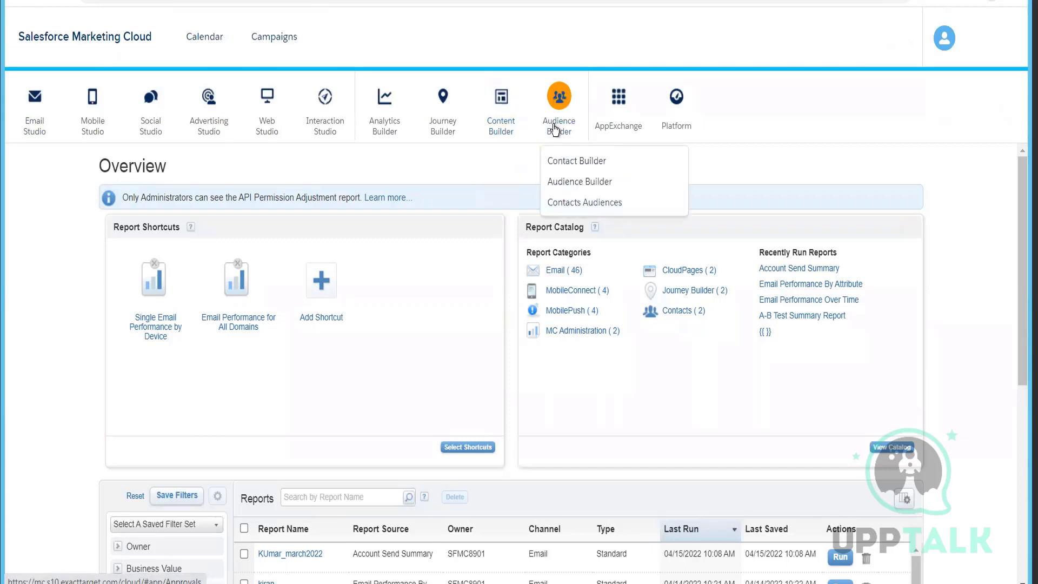
pyautogui.click(560, 160)
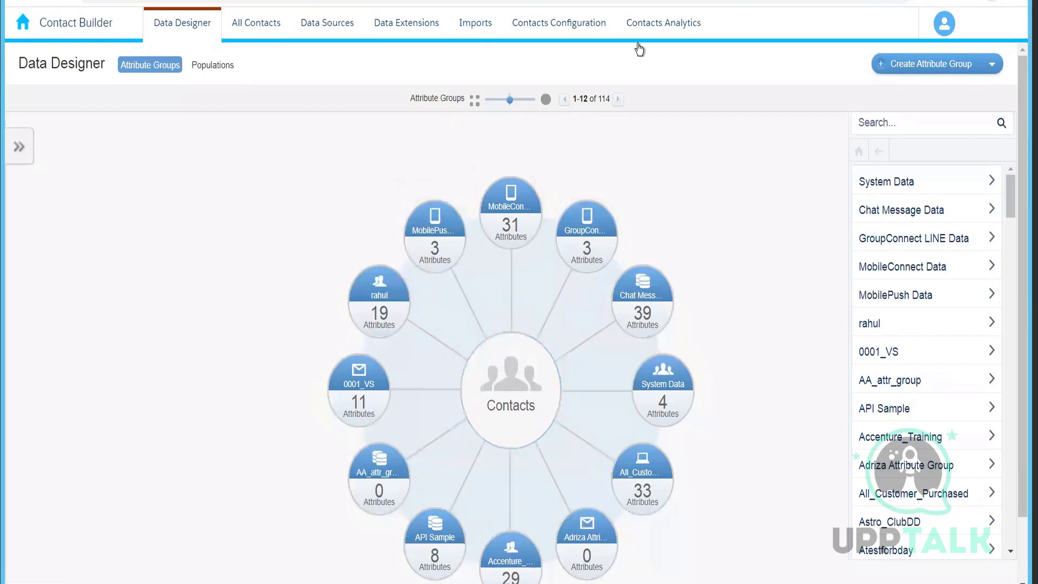
# Open the Data Extensions section and expand the Data Extensions folder.
pyautogui.click(394, 25)
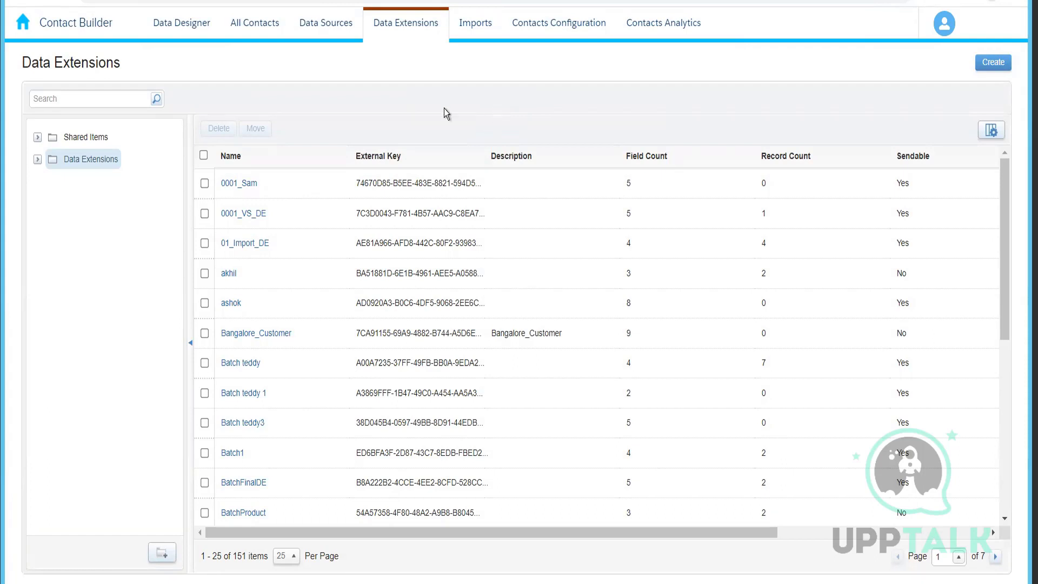
pyautogui.click(37, 159)
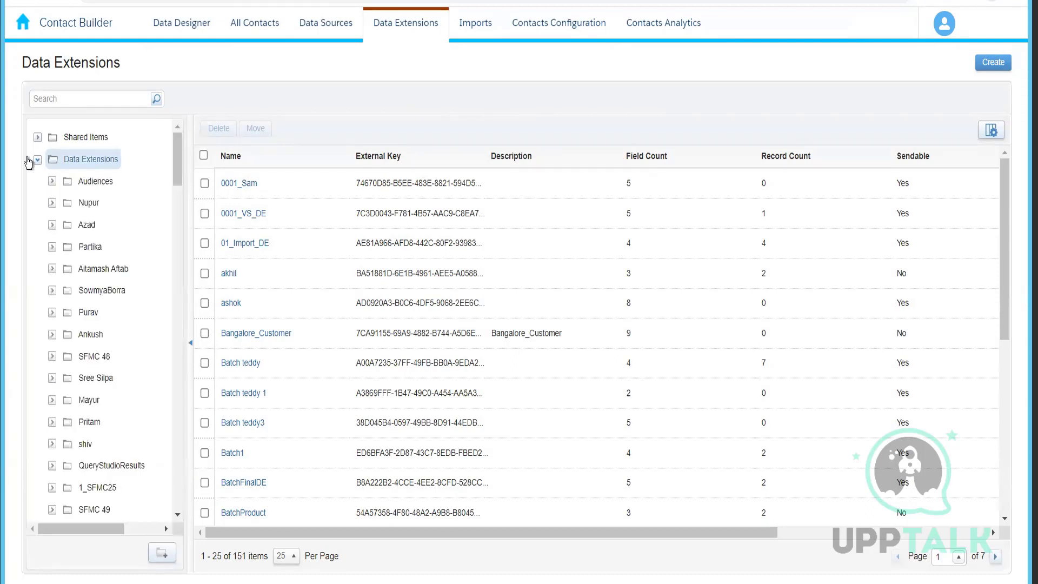
# Open All Contacts and filter the contacts by the MobilePush, Email and MobileConnect channels.
pyautogui.click(258, 39)
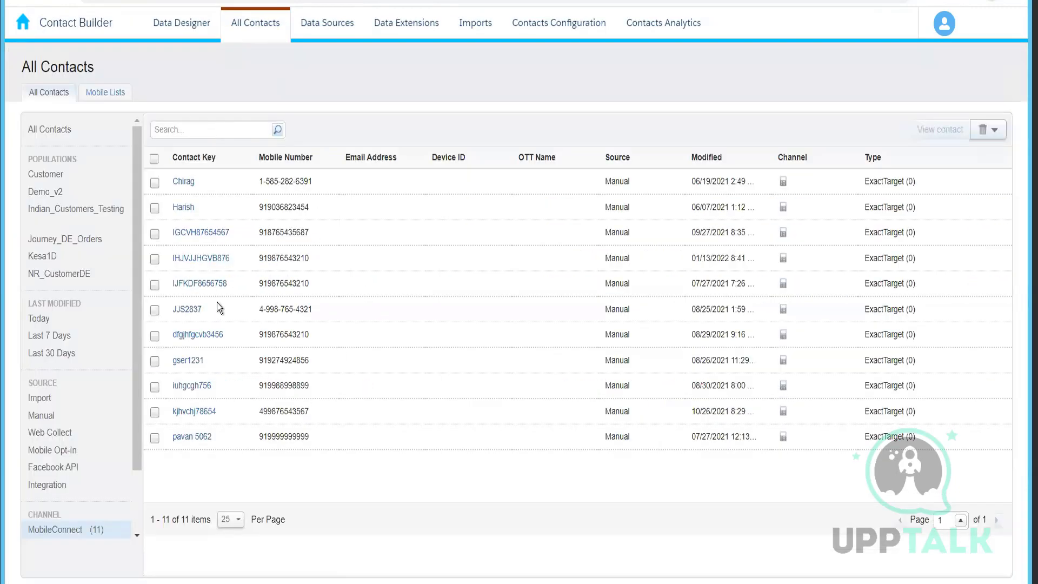
pyautogui.moveTo(138, 353); pyautogui.dragTo(141, 495)
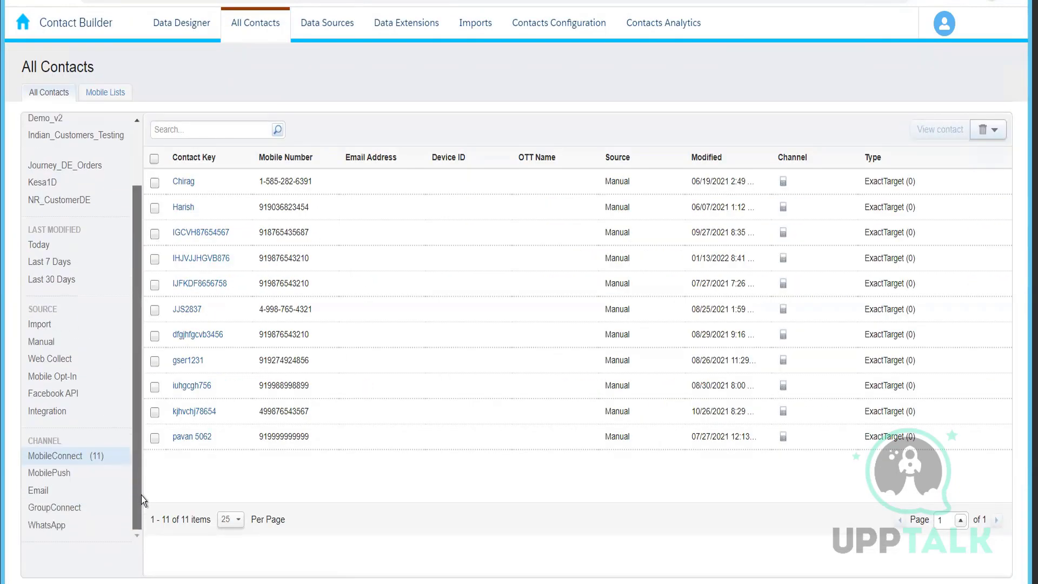
pyautogui.click(95, 480)
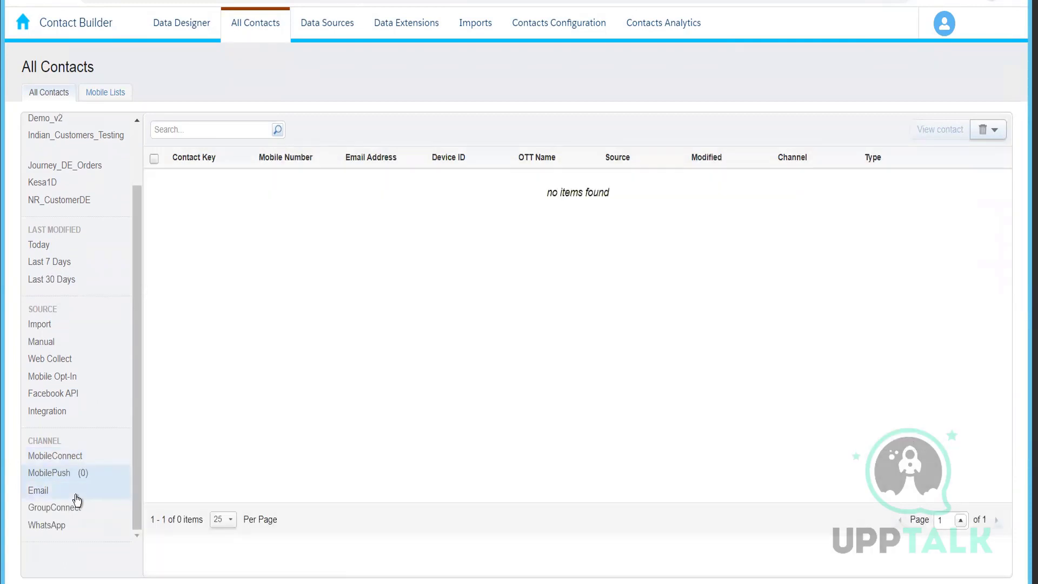
pyautogui.click(74, 492)
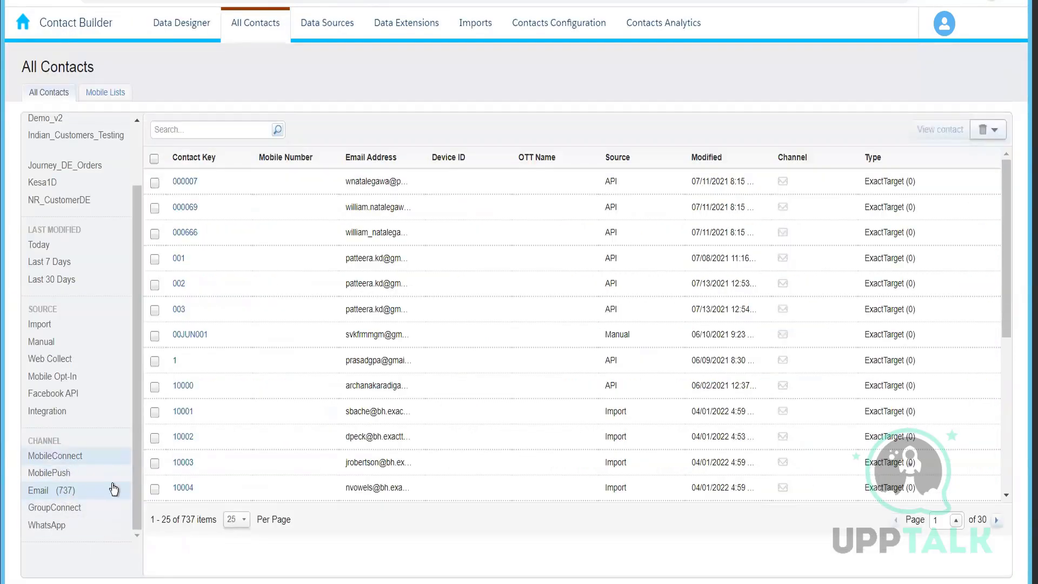
pyautogui.click(93, 458)
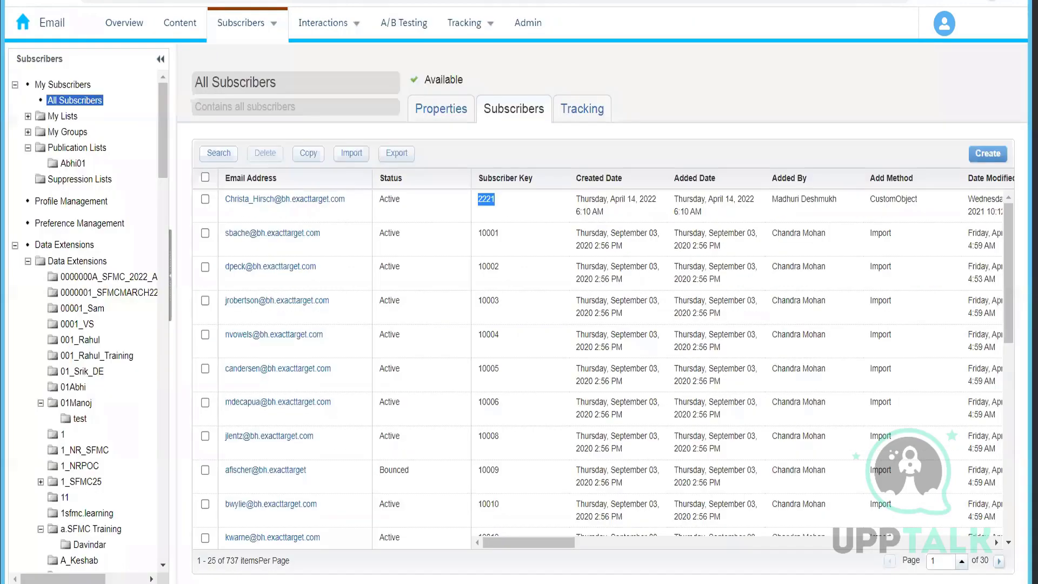
pyautogui.moveTo(324, 23)
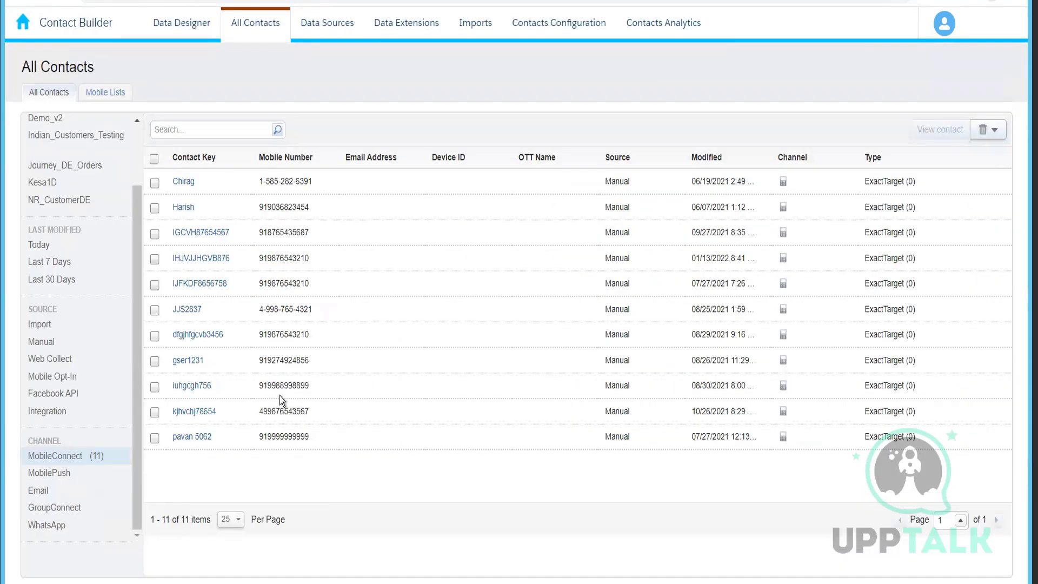
# Start a new MobileConnect filtered list in Mobile Lists, using All Contacts as the starting population.
pyautogui.click(112, 100)
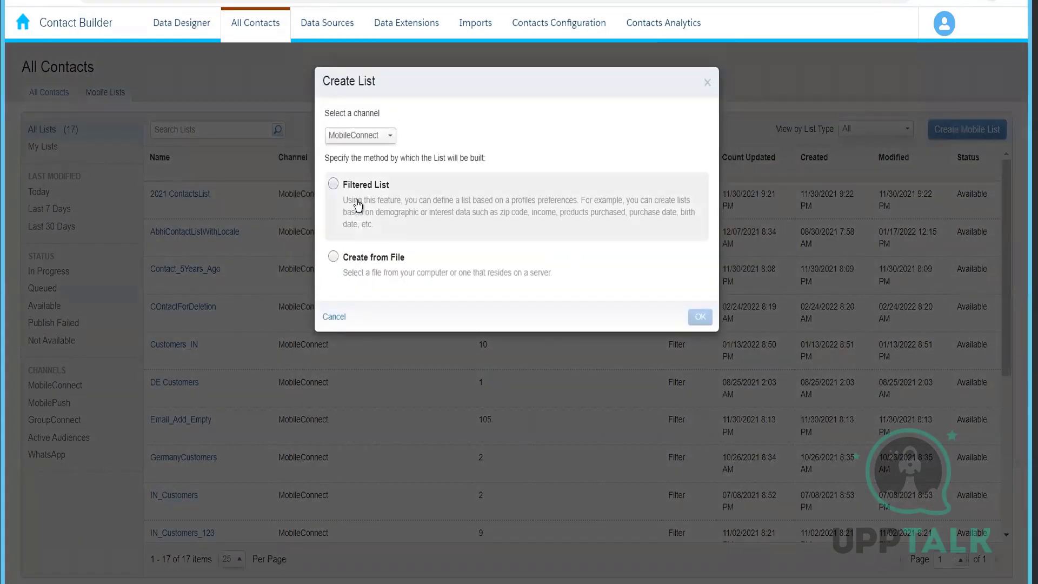
pyautogui.click(373, 137)
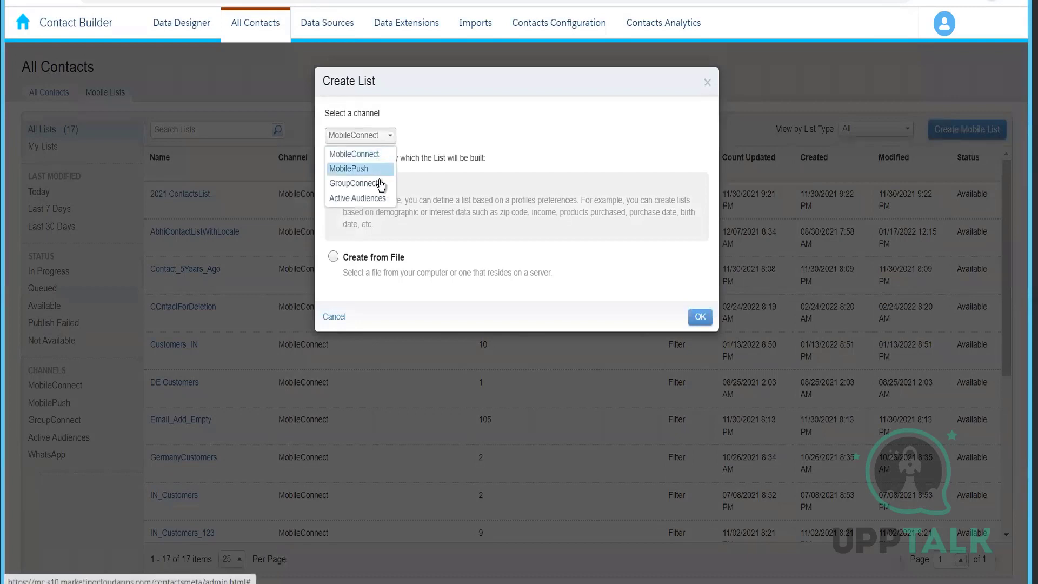
pyautogui.click(515, 130)
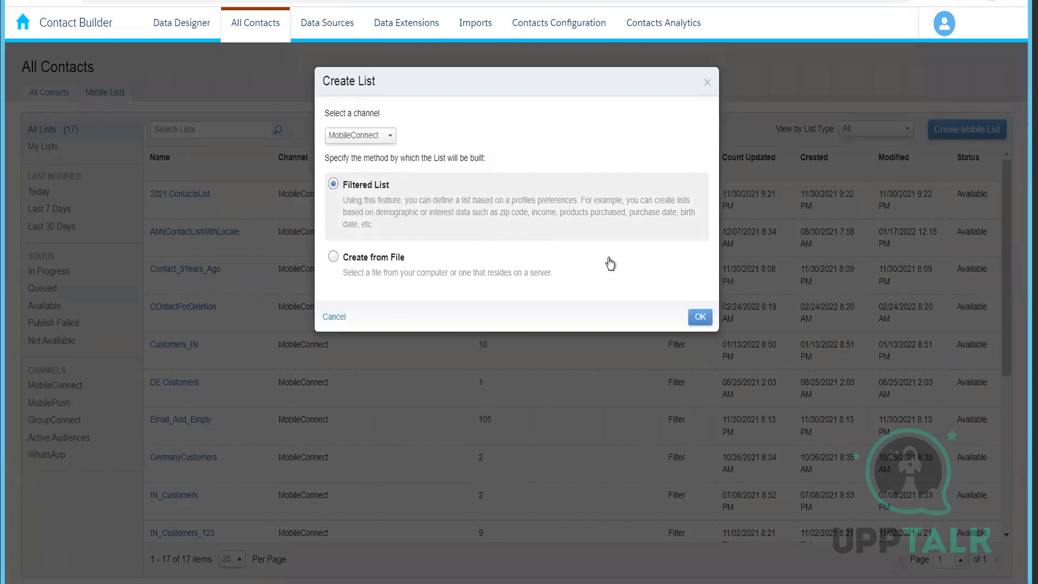
pyautogui.click(697, 319)
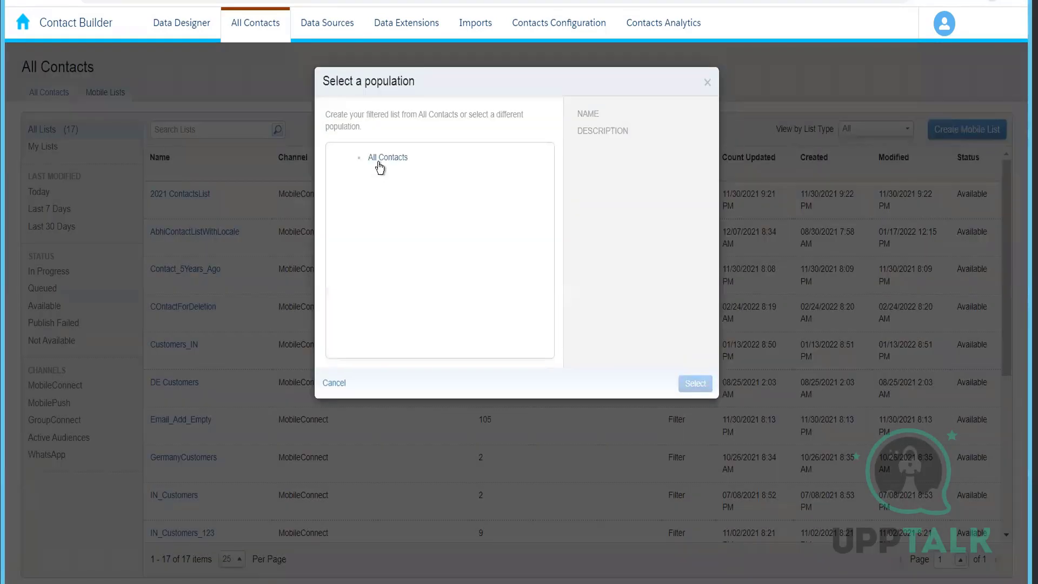
pyautogui.click(379, 161)
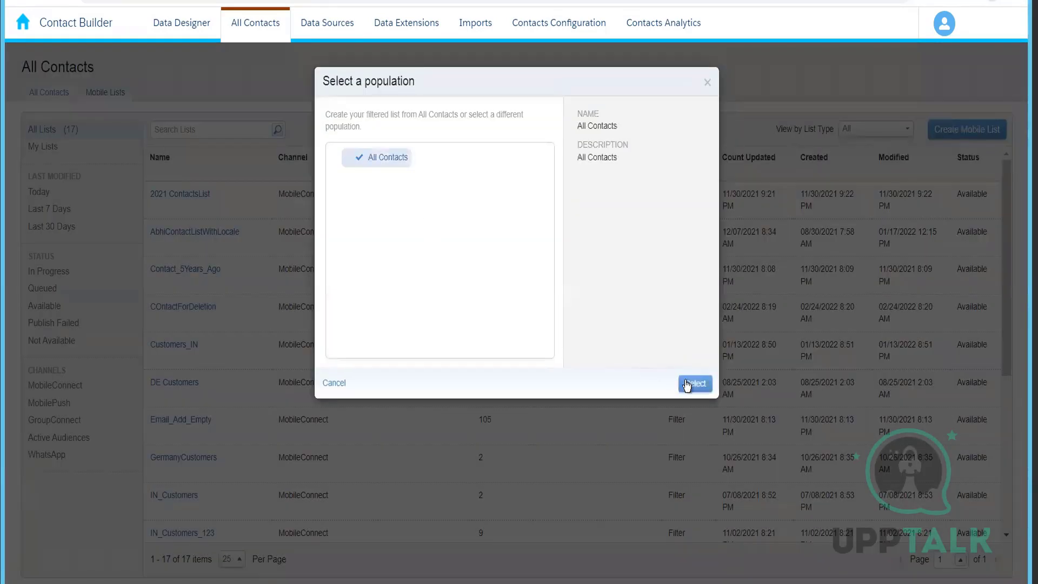
pyautogui.click(687, 385)
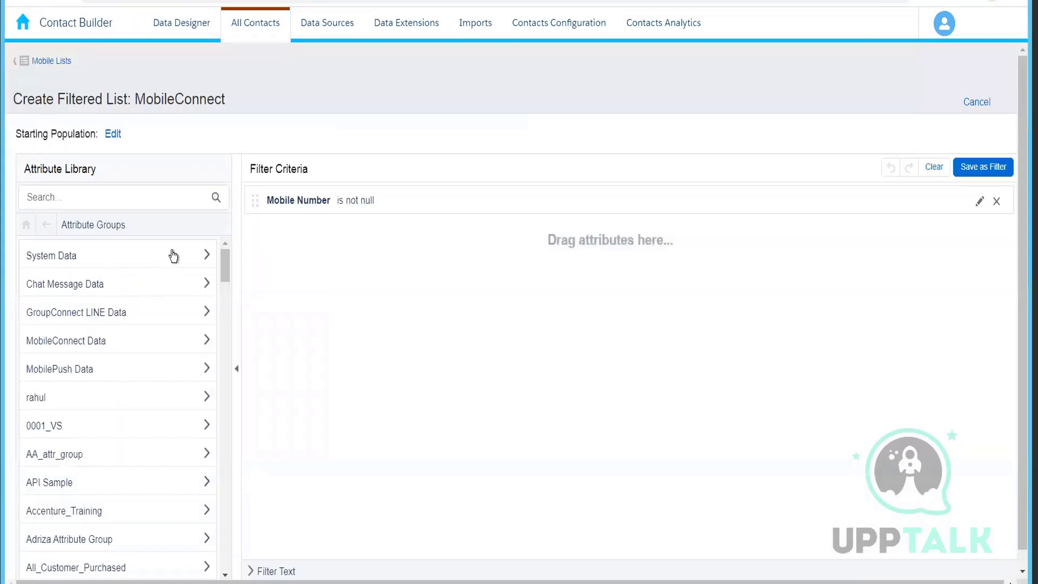
# Add the Email Address attribute from System Data > Email Addresses to the filter criteria.
pyautogui.scroll(-20, 225, 308)
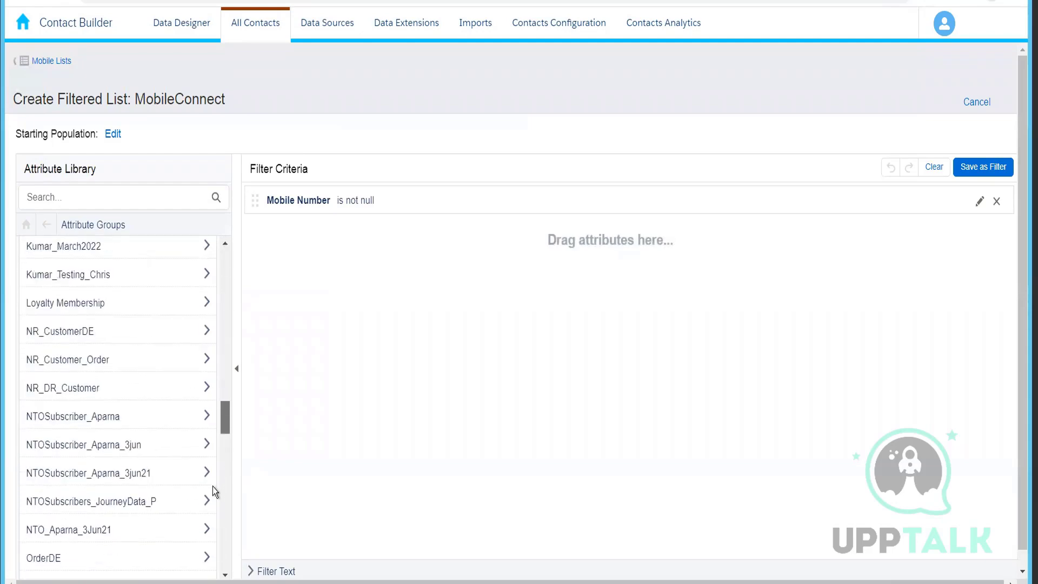
pyautogui.scroll(20, 213, 272)
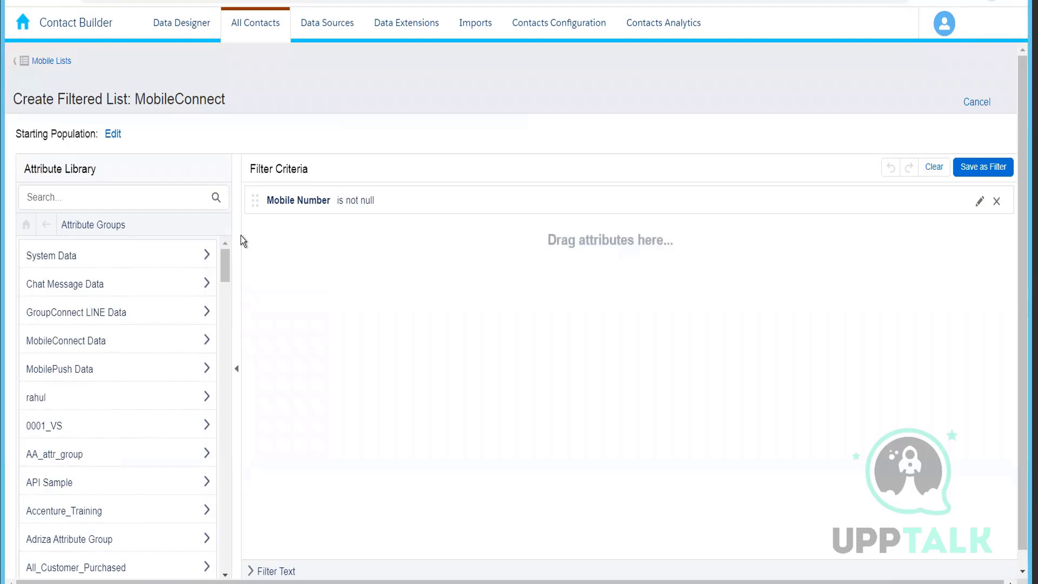
pyautogui.scroll(-1, 227, 500)
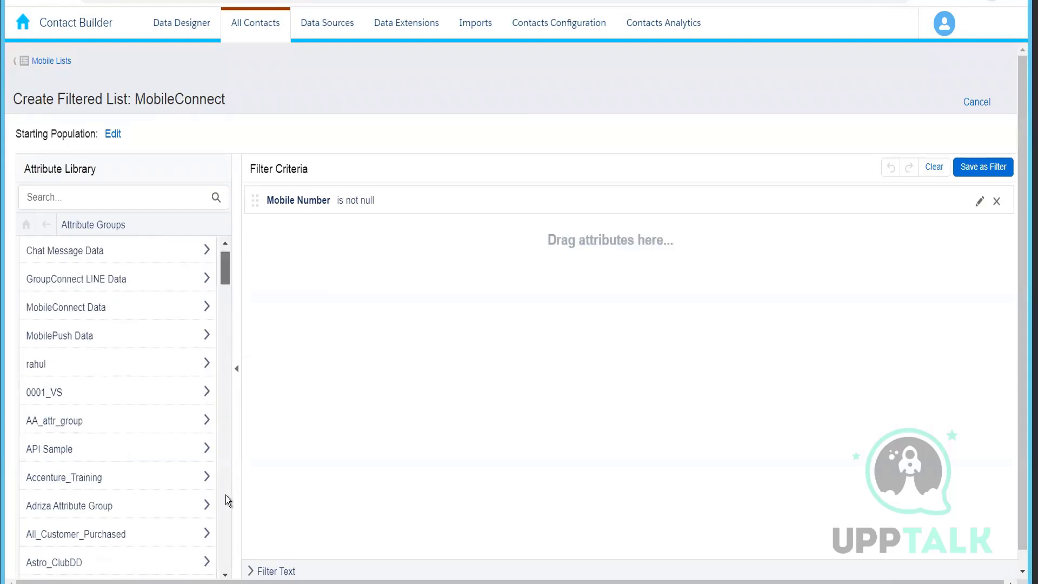
pyautogui.moveTo(226, 495); pyautogui.dragTo(208, 242)
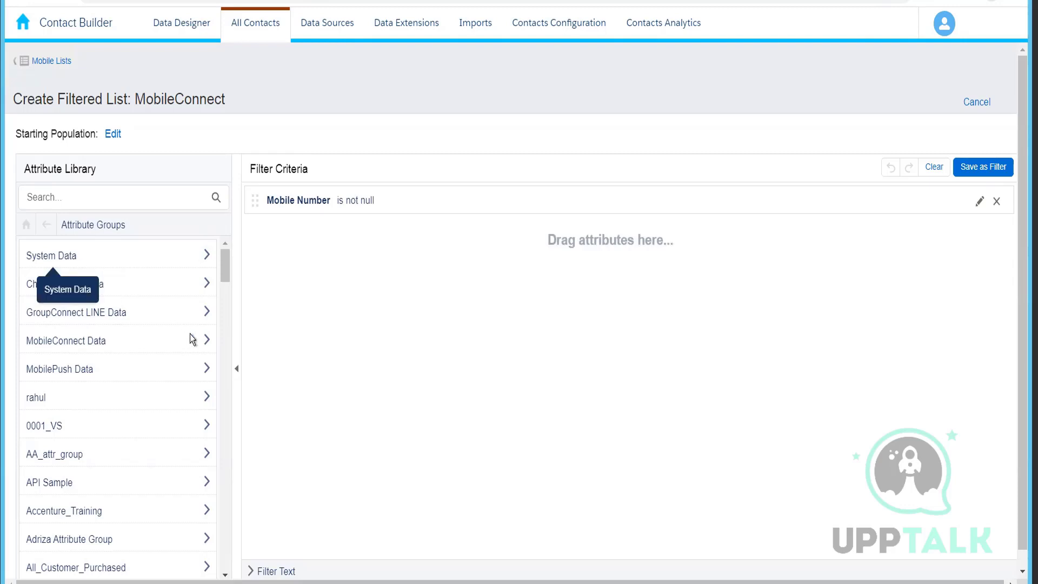
pyautogui.click(121, 263)
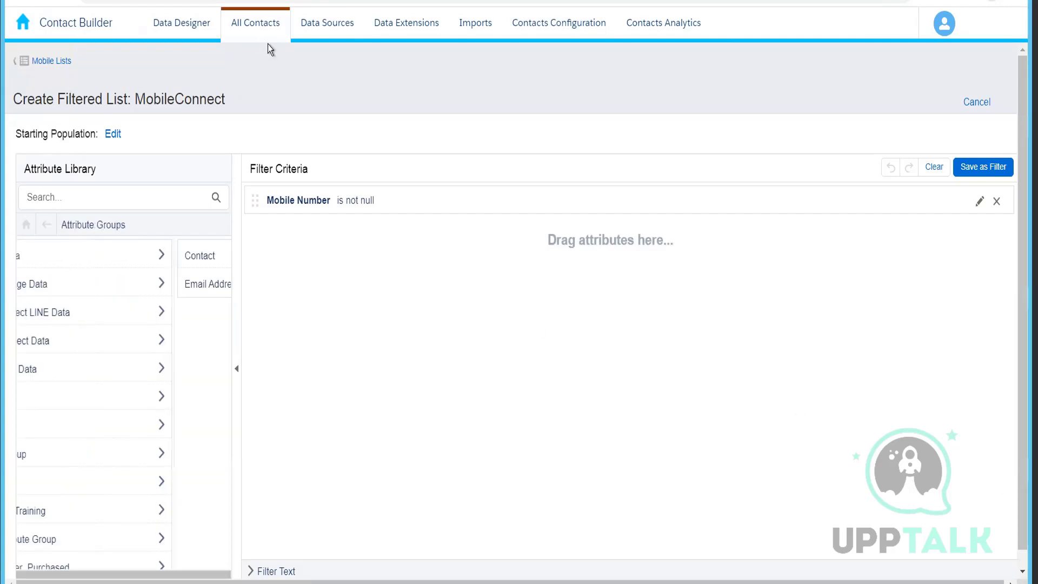
pyautogui.click(108, 256)
pyautogui.click(78, 292)
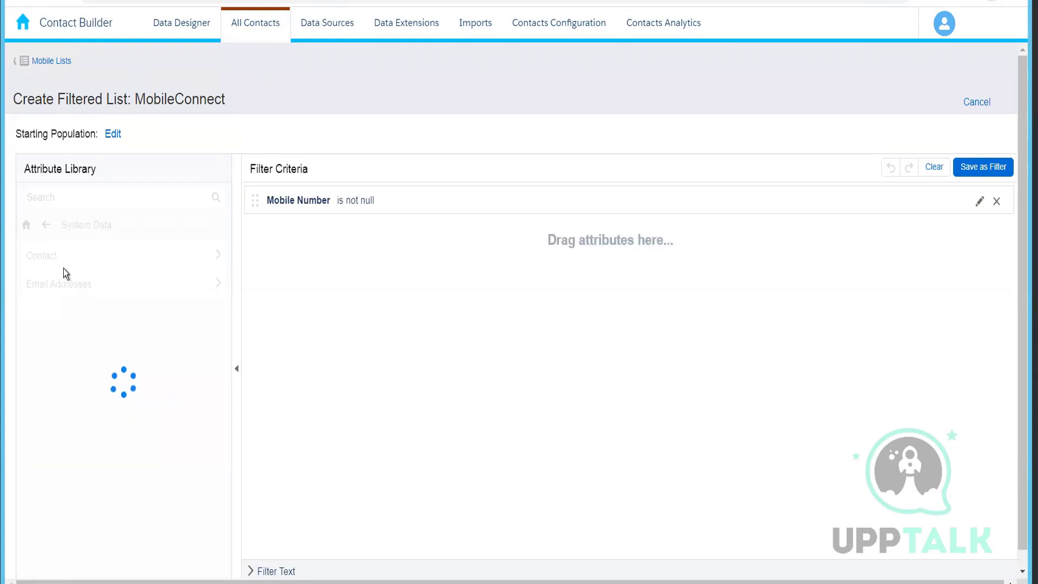
pyautogui.moveTo(65, 312); pyautogui.dragTo(336, 287)
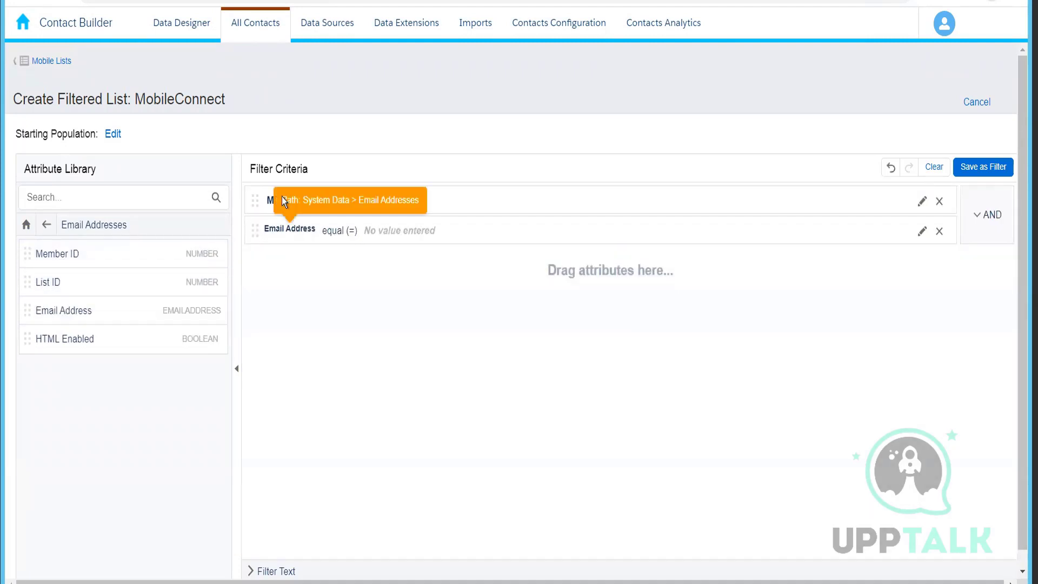
# Remove the Mobile Number criterion and set the Email Address condition to is null.
pyautogui.click(939, 201)
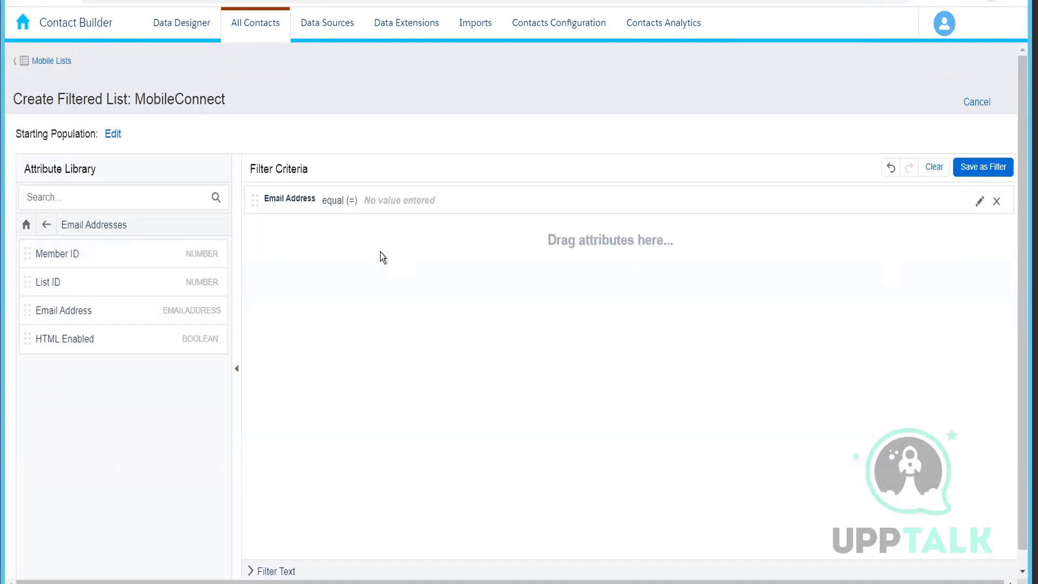
pyautogui.click(336, 203)
pyautogui.click(403, 245)
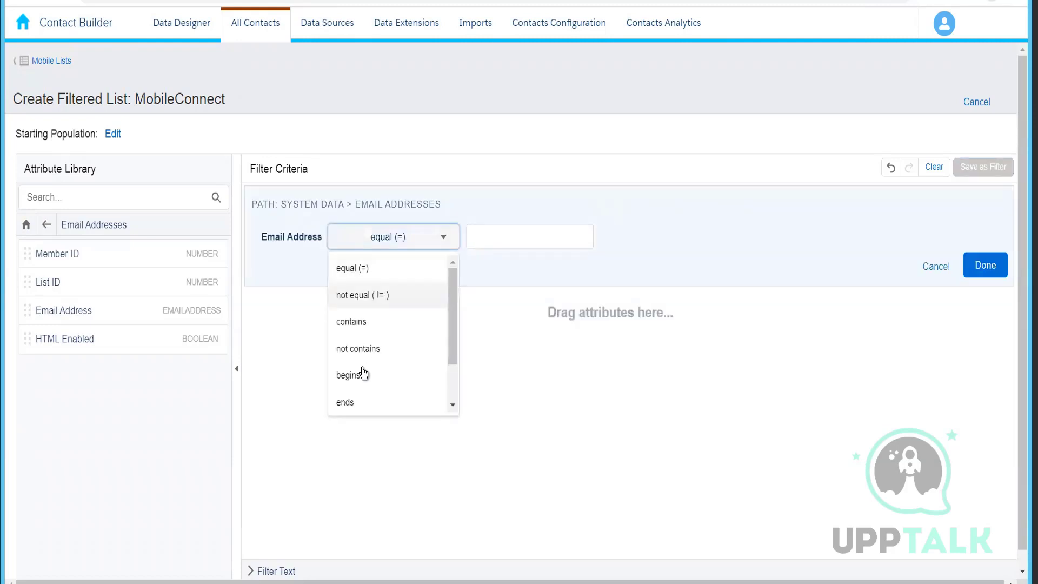
pyautogui.scroll(-1, 364, 373)
pyautogui.click(361, 378)
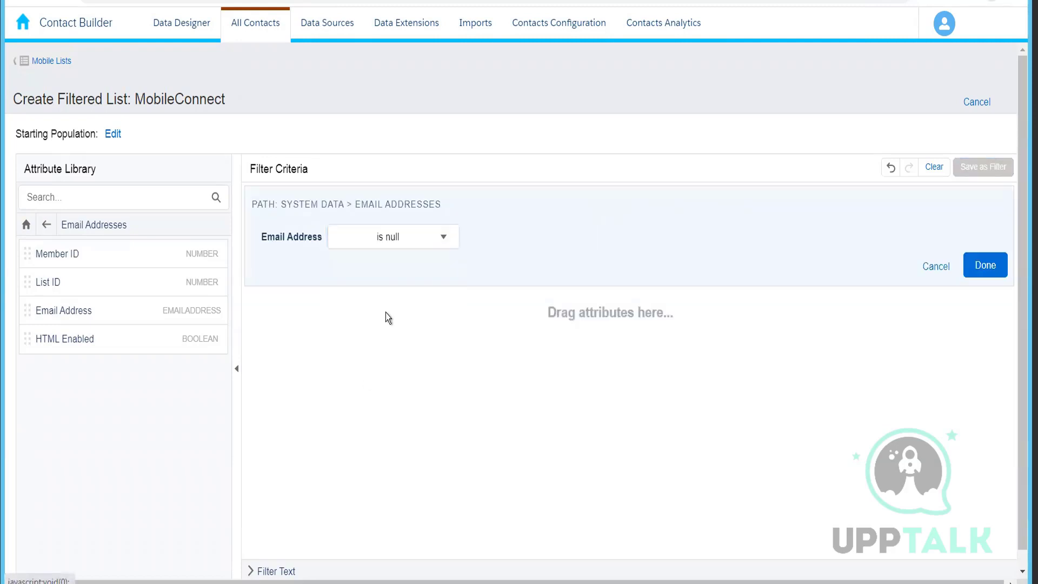
pyautogui.click(982, 275)
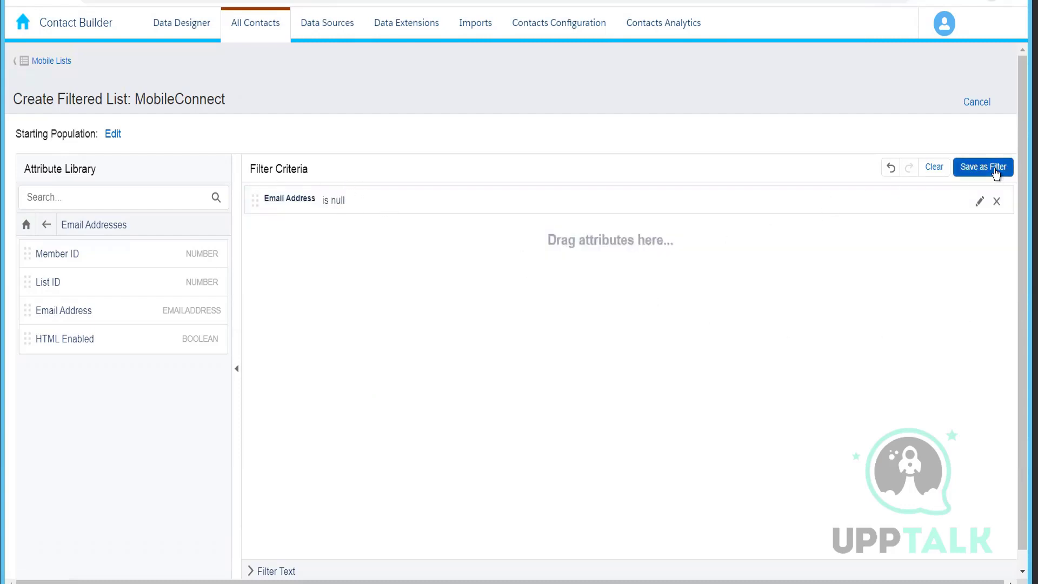
# Save the filter criteria as a standard-format filtered list named EmailIsNull.
pyautogui.click(989, 167)
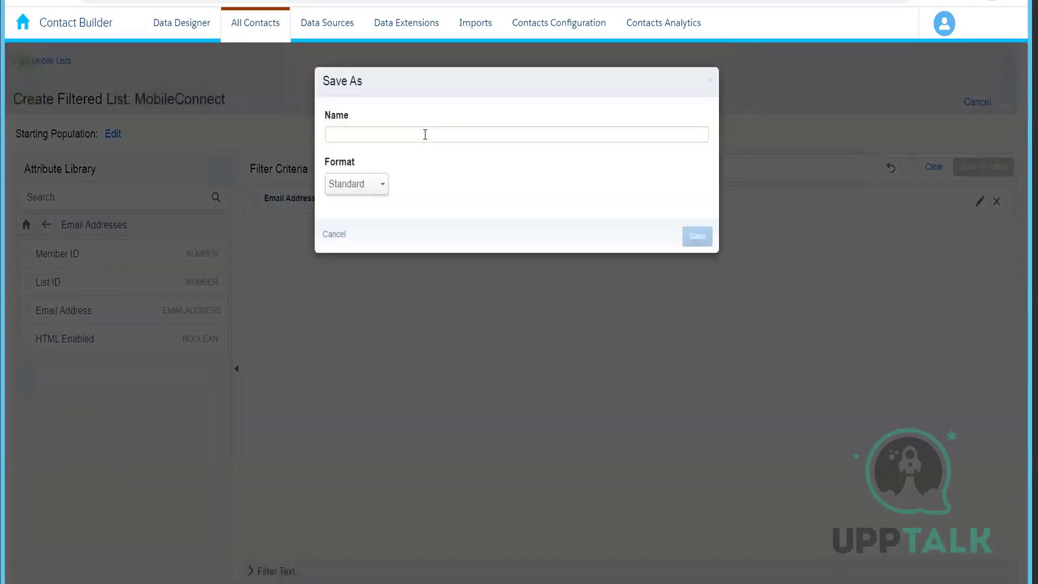
pyautogui.click(425, 134)
pyautogui.write('Emai')
pyautogui.write('lls')
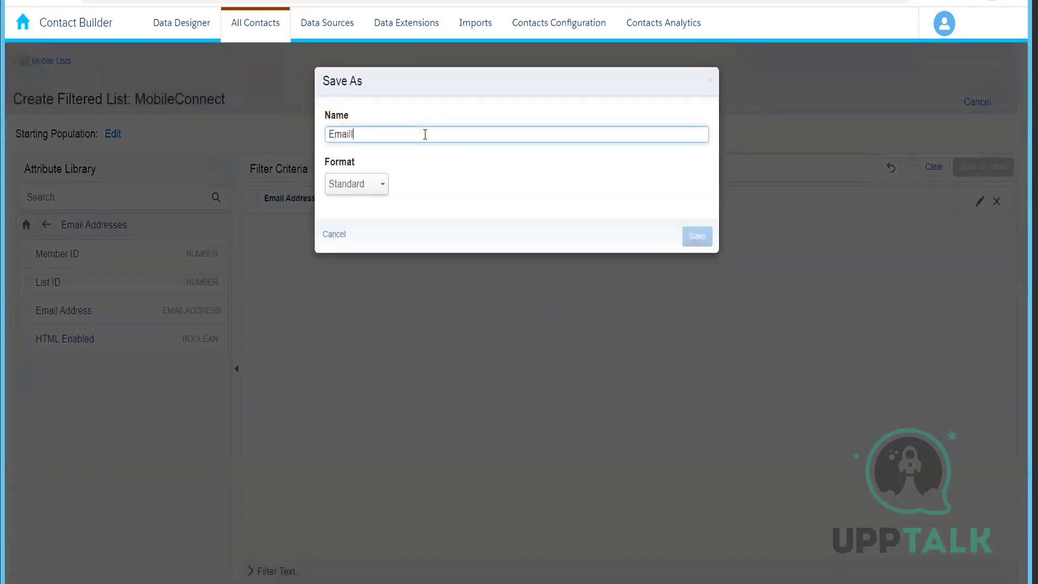
pyautogui.write('Null')
pyautogui.click(699, 246)
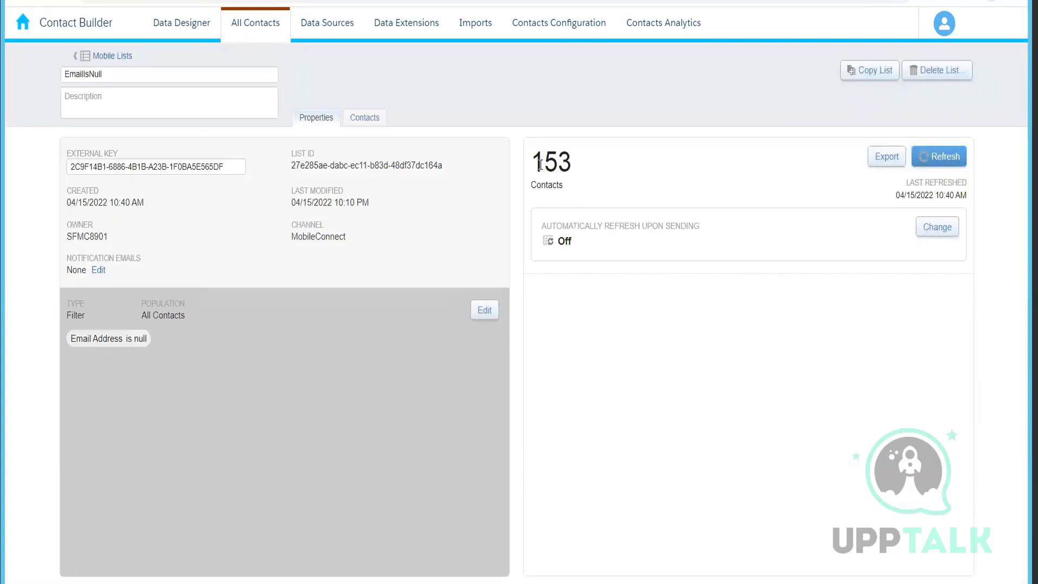
pyautogui.doubleClick(572, 161)
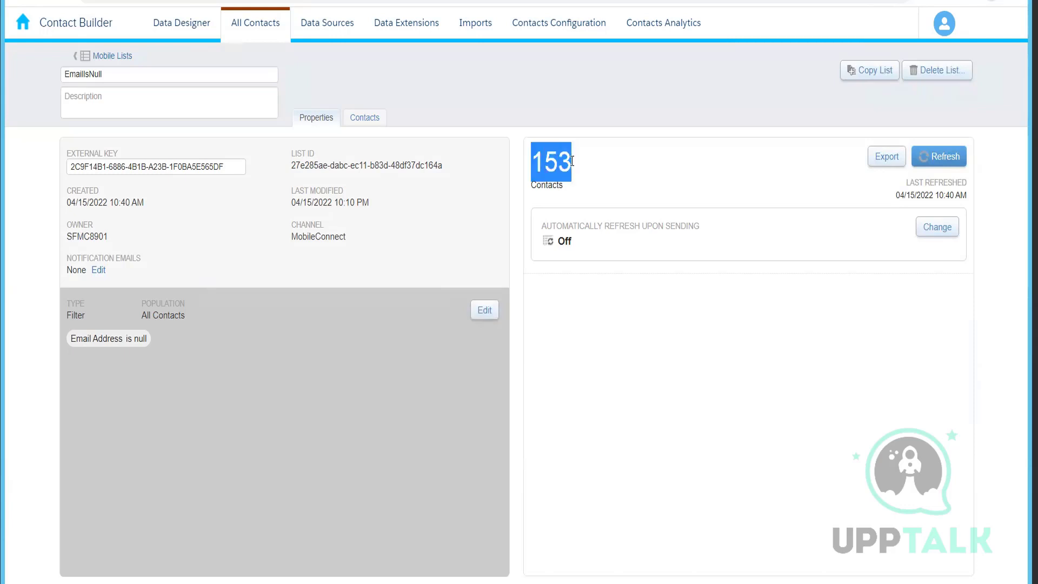
pyautogui.click(552, 203)
pyautogui.rightClick(553, 204)
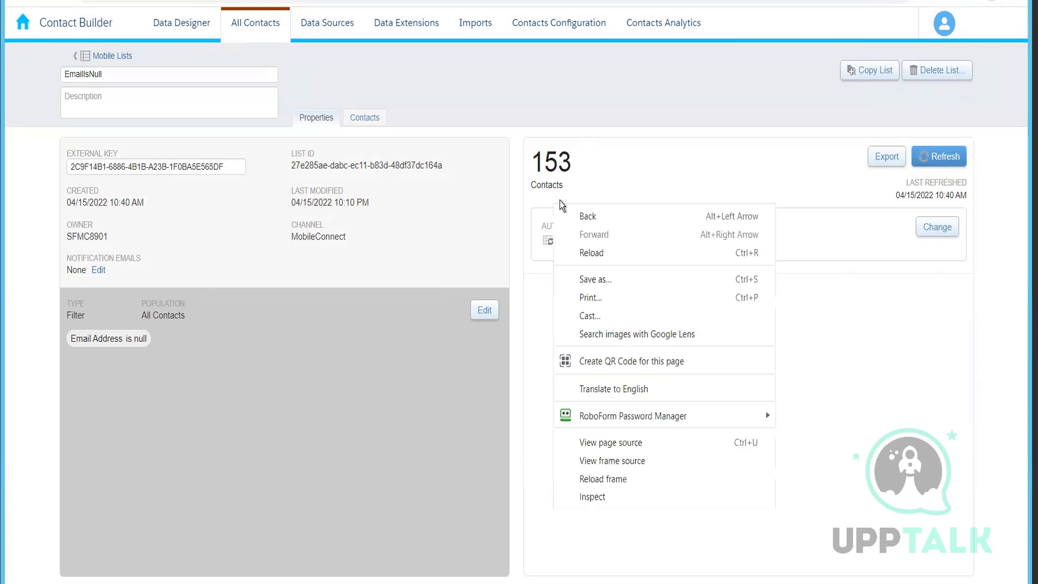
pyautogui.click(800, 126)
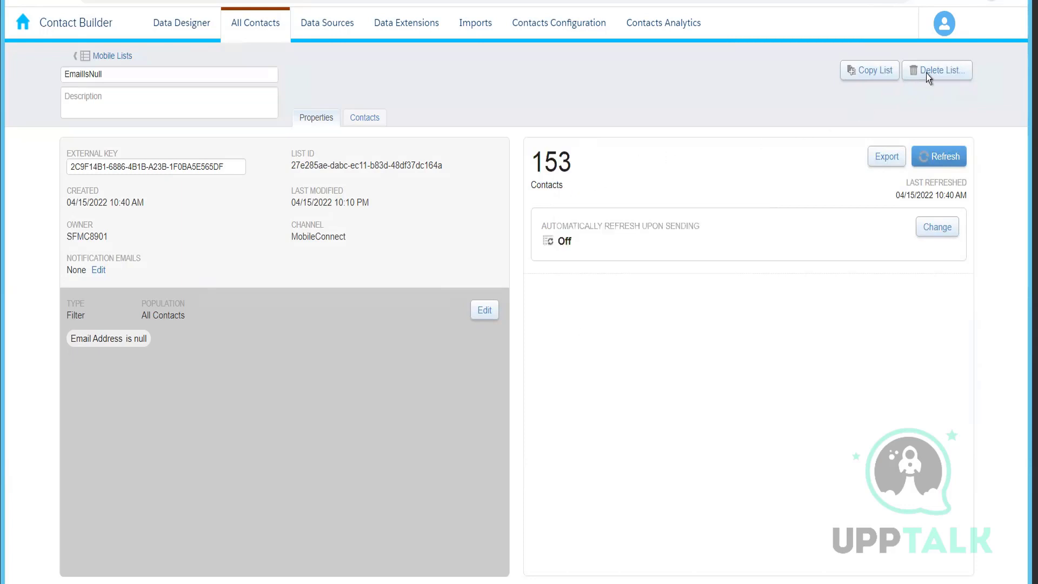
# Browse the All Contacts view and the Mobile Lists overview to find the new EmailIsNull list.
pyautogui.click(260, 34)
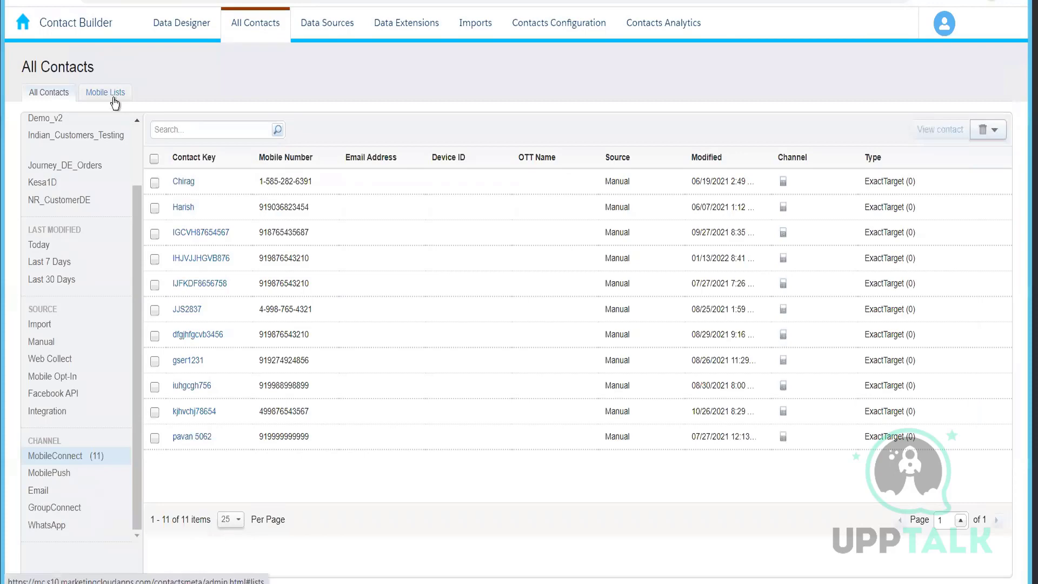
pyautogui.click(112, 97)
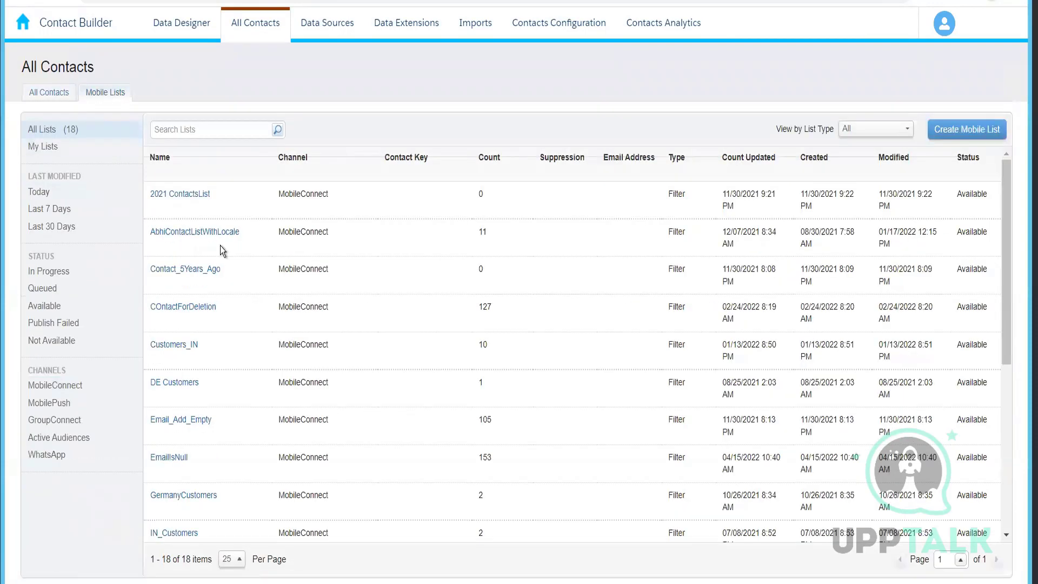
pyautogui.scroll(-2, 221, 249)
pyautogui.scroll(-2, 219, 245)
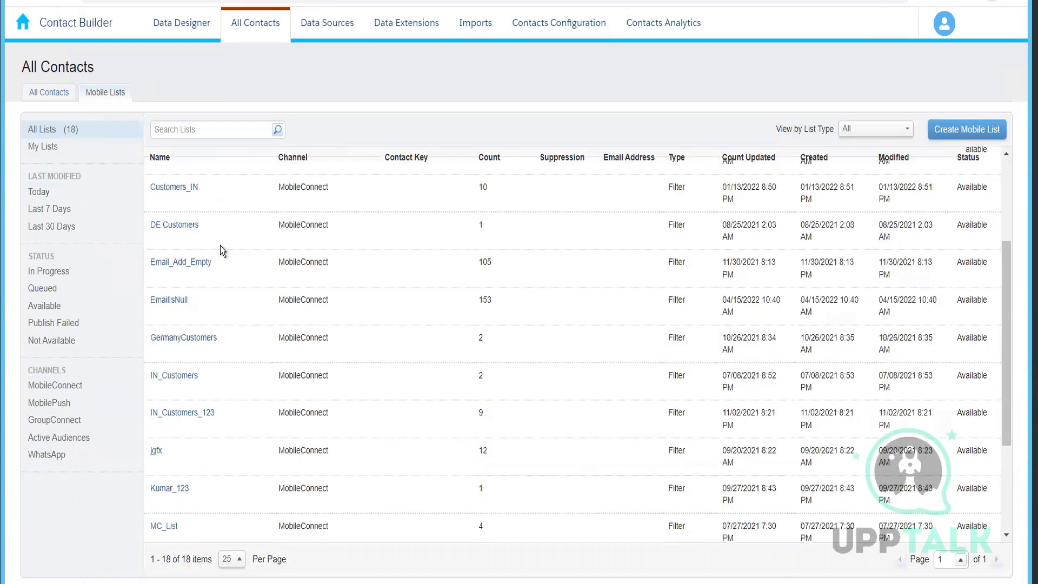
pyautogui.scroll(-2, 220, 245)
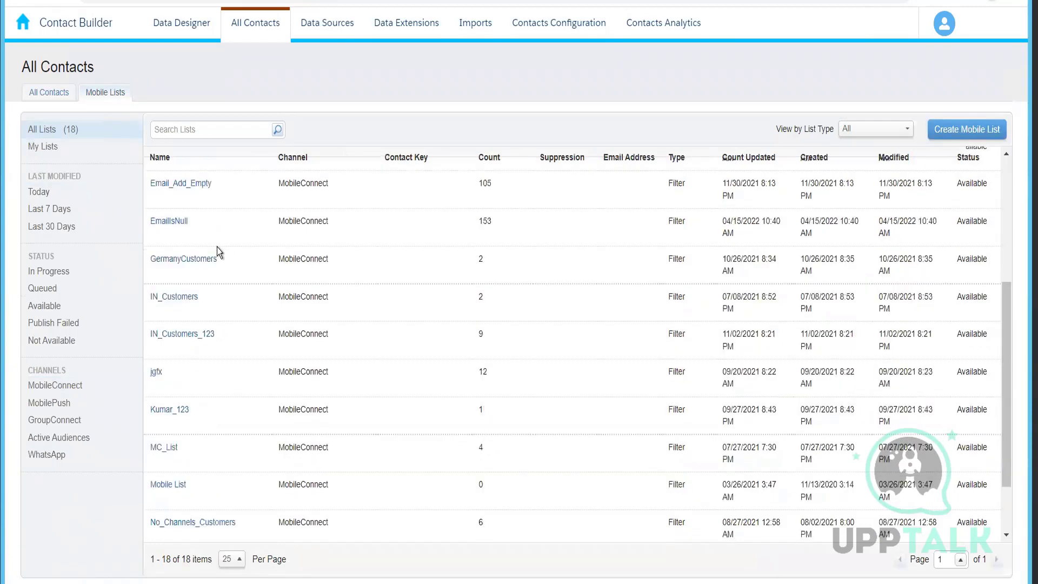
pyautogui.click(43, 97)
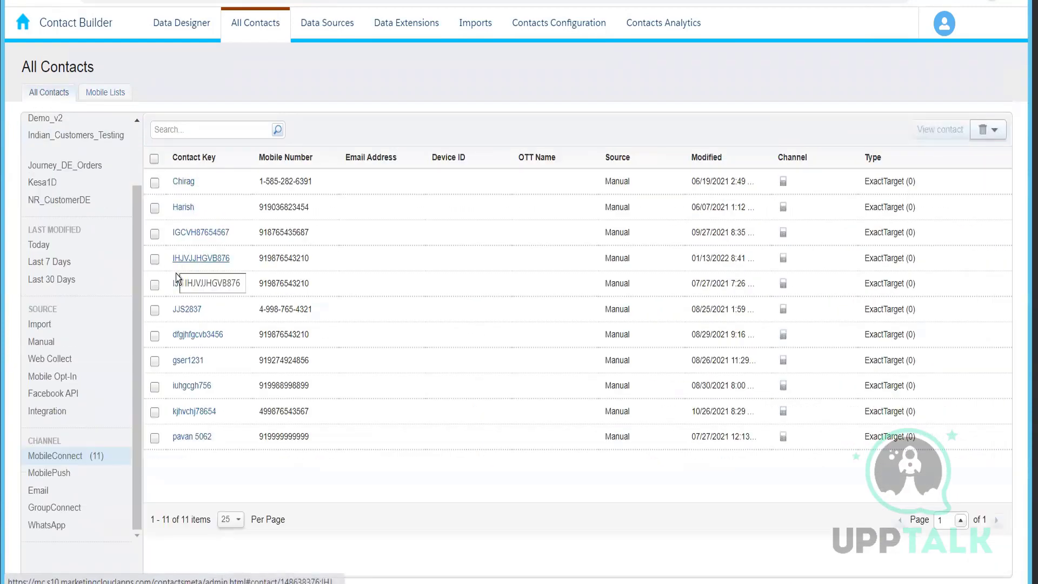
pyautogui.scroll(2, 75, 290)
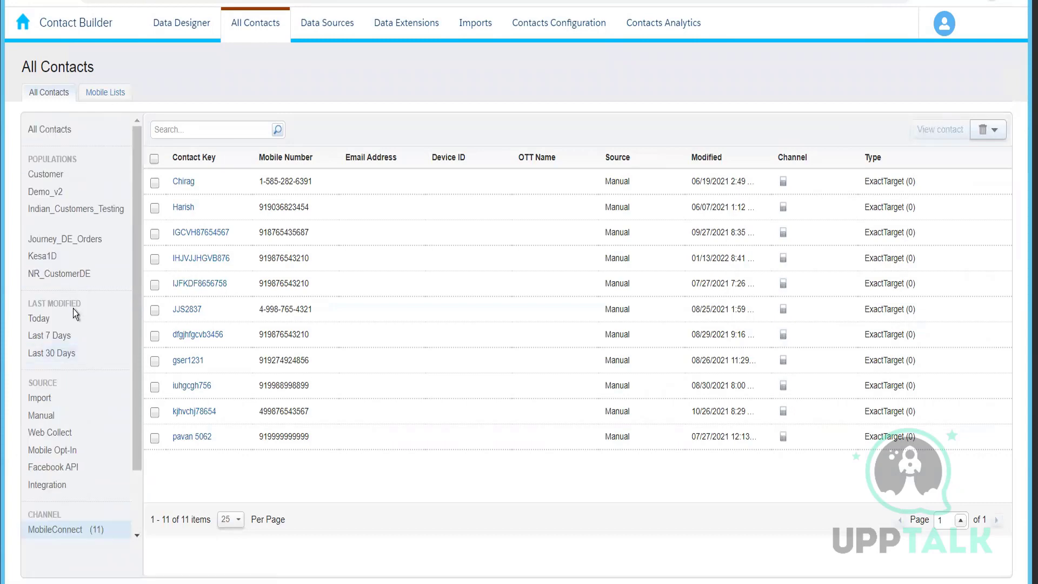
pyautogui.scroll(-2, 75, 285)
pyautogui.scroll(2, 79, 278)
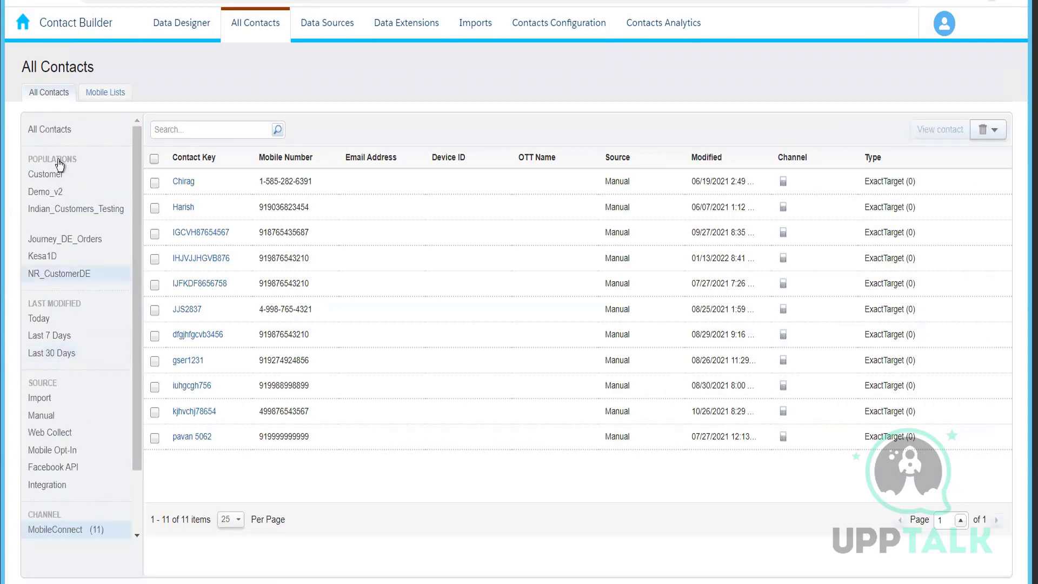
pyautogui.click(108, 93)
pyautogui.click(51, 94)
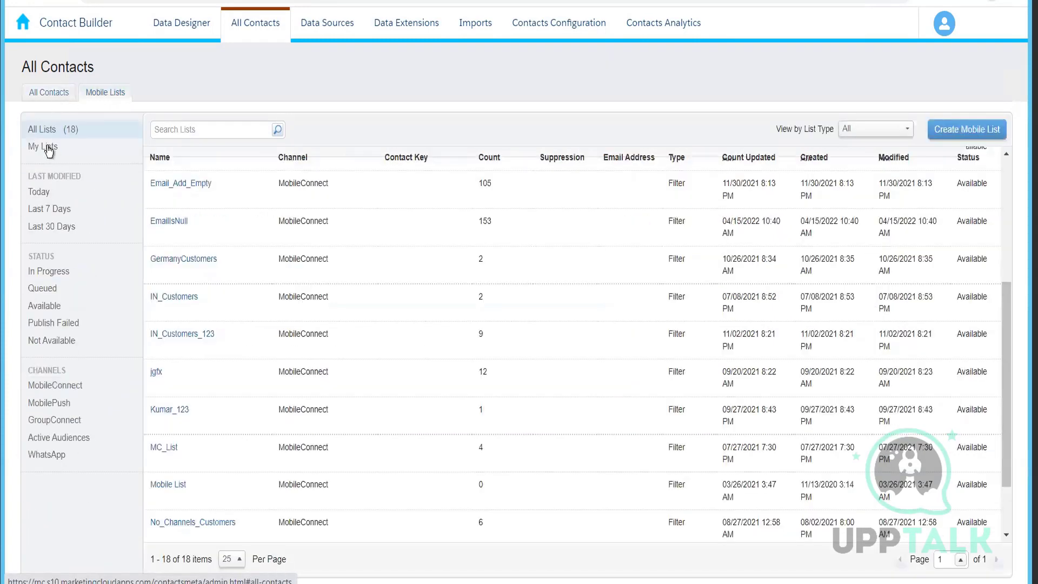
pyautogui.doubleClick(51, 132)
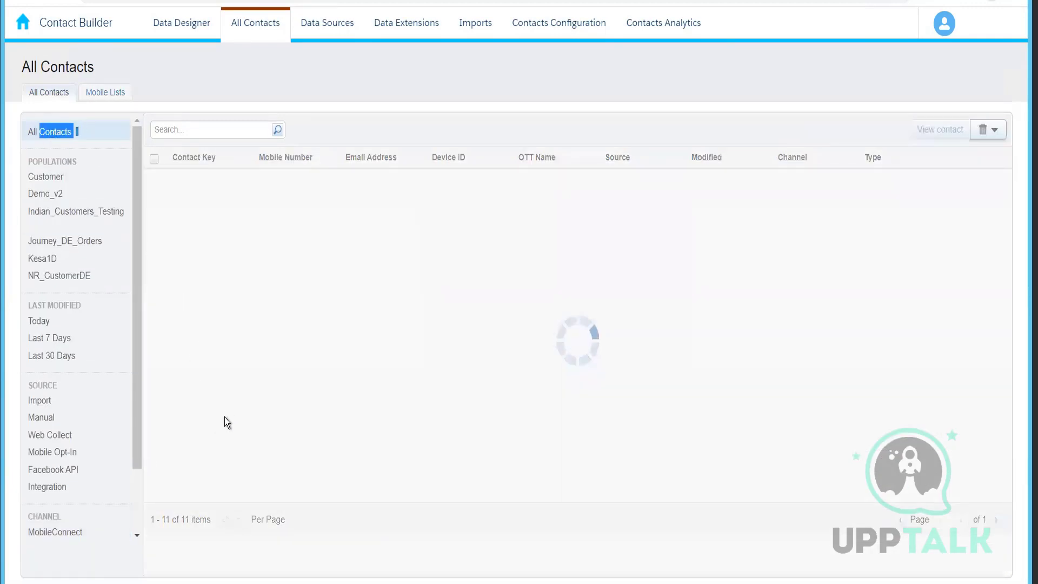
pyautogui.click(105, 93)
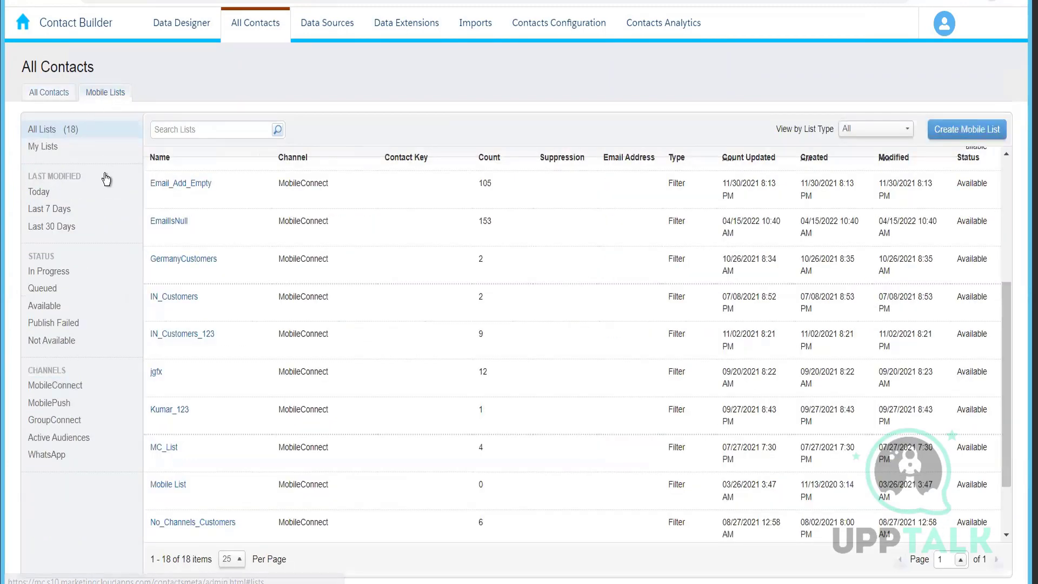
pyautogui.scroll(-2, 243, 348)
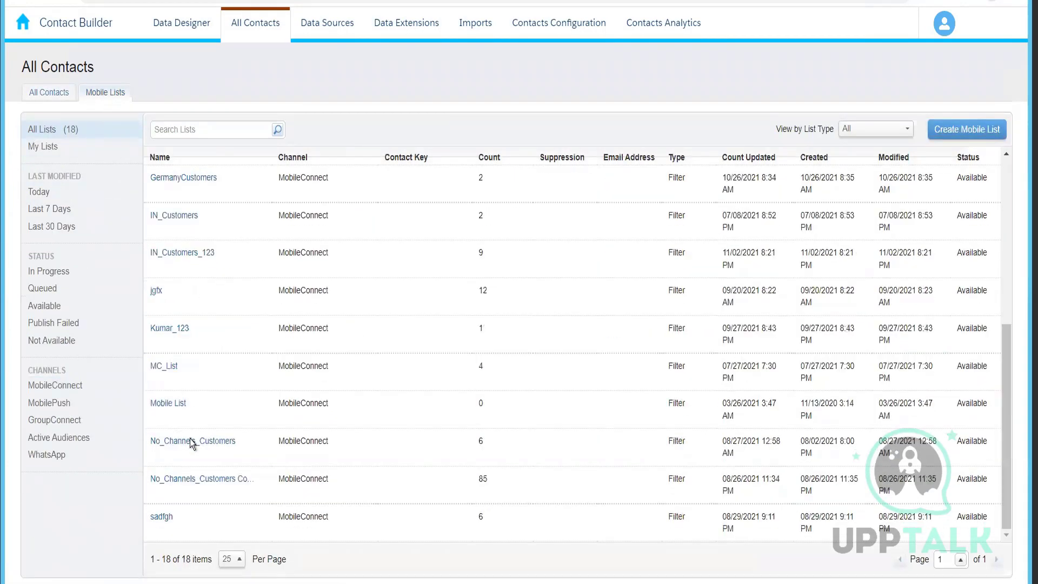
pyautogui.scroll(5, 426, 417)
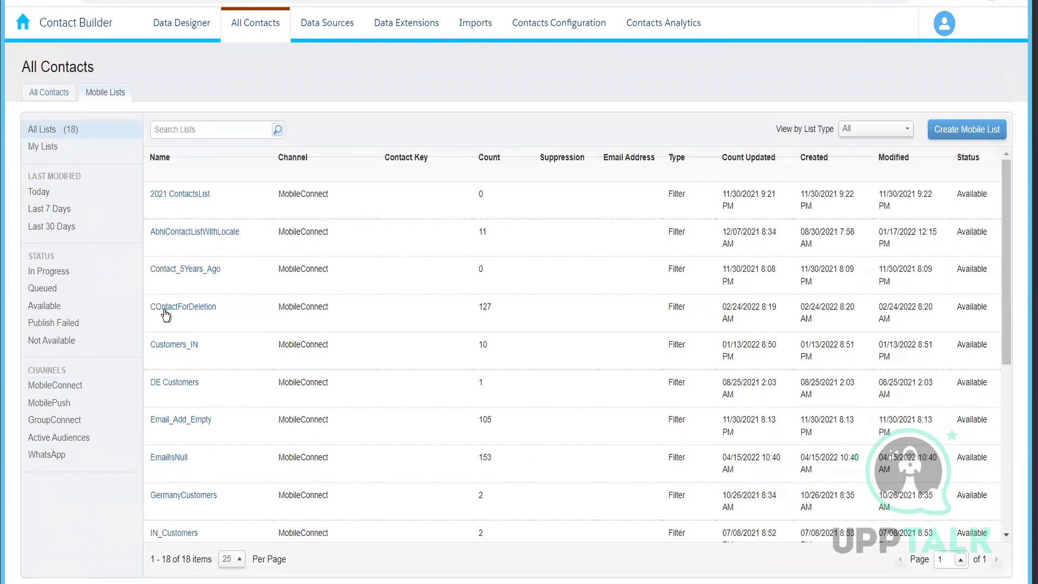
pyautogui.scroll(-4, 183, 406)
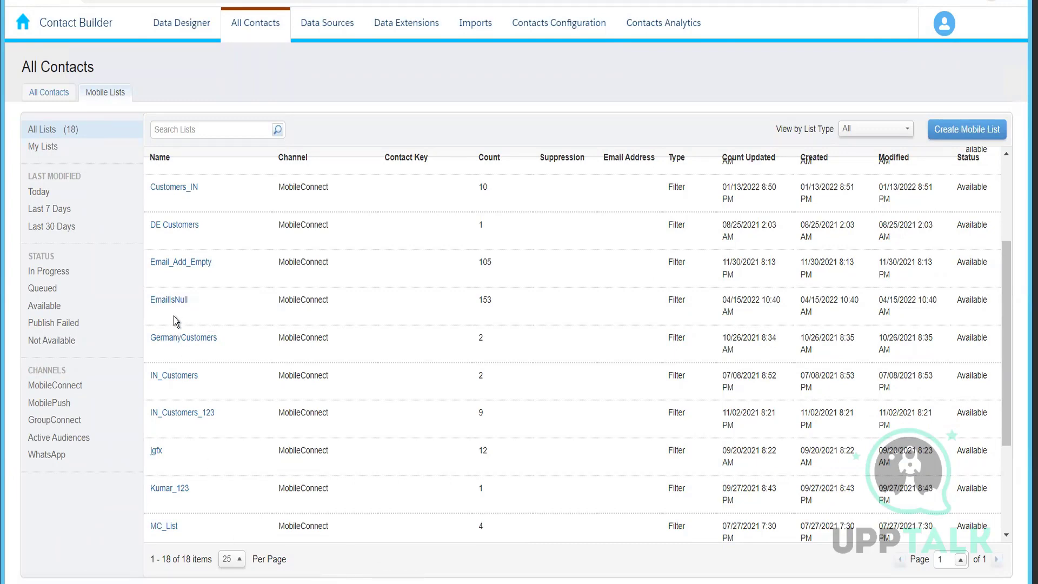
# Open the EmailIsNull list's properties, then return to the Mobile Lists overview and scroll through it.
pyautogui.click(171, 302)
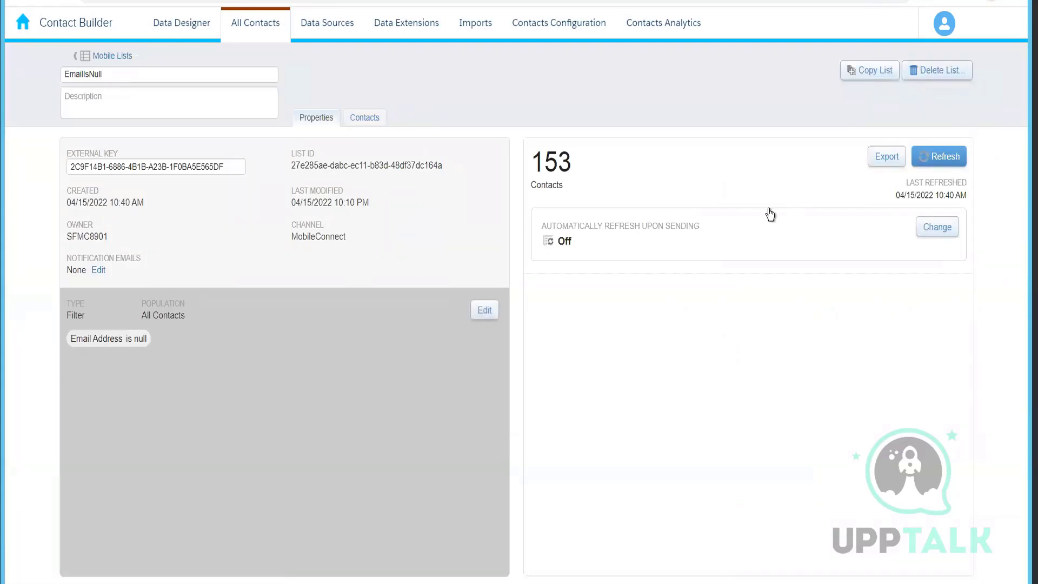
pyautogui.click(107, 57)
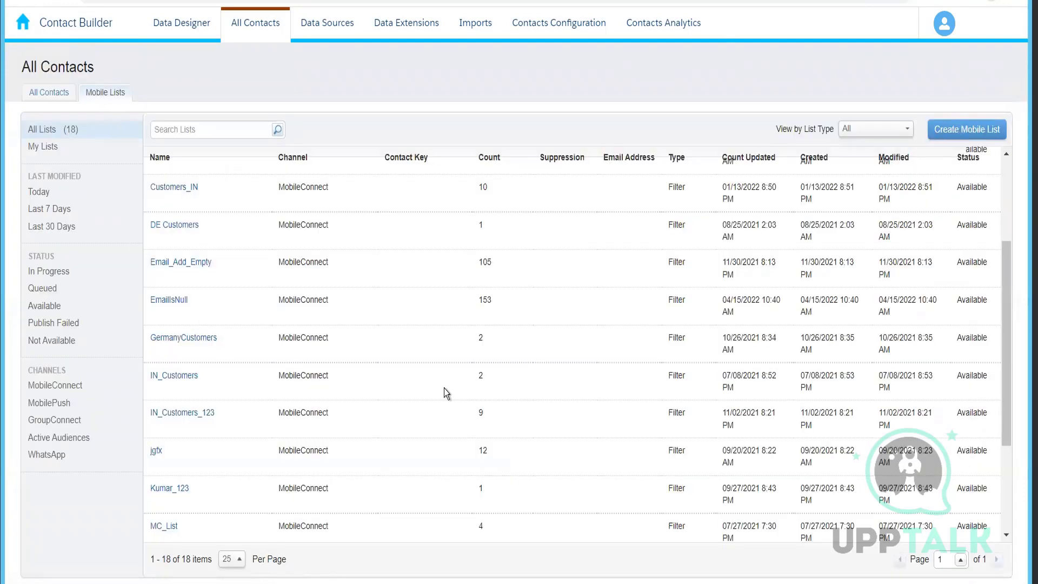
pyautogui.click(60, 99)
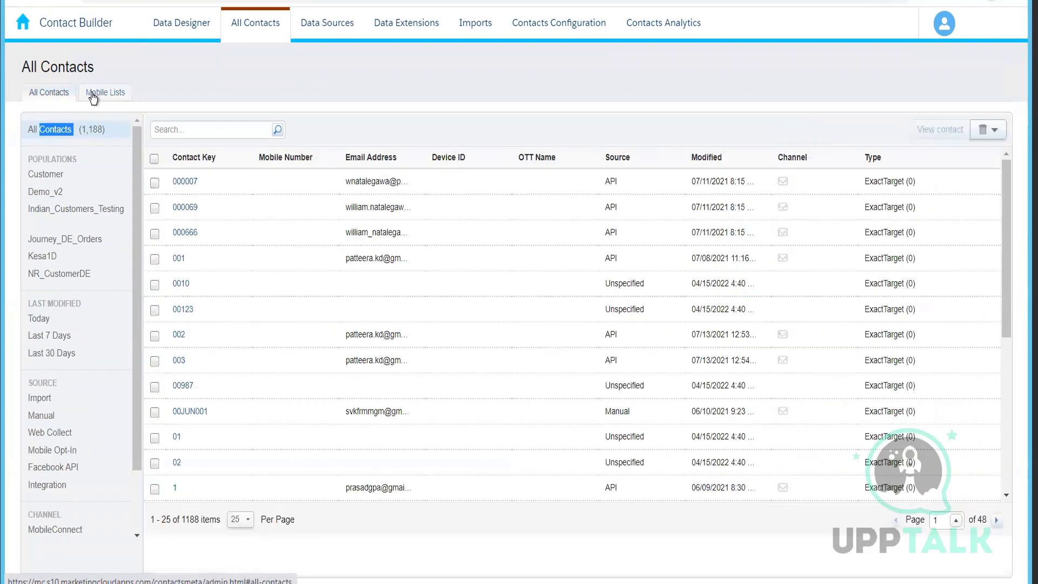
pyautogui.click(95, 95)
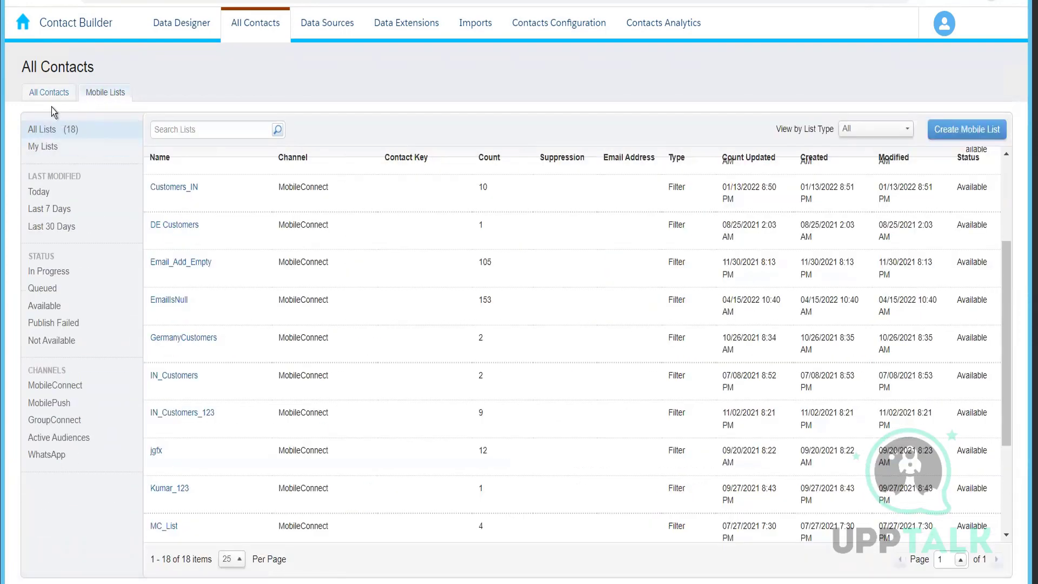
pyautogui.scroll(3, 286, 387)
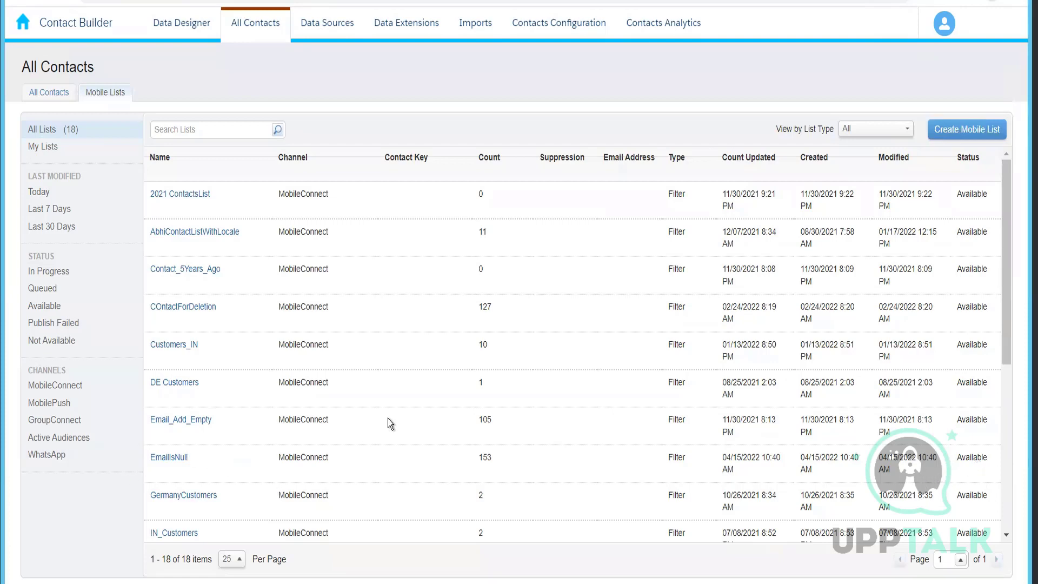
pyautogui.scroll(-6, 388, 419)
pyautogui.scroll(6, 200, 449)
# Select the first contact in All Contacts and open the Delete Contacts dialog to review the deletion process, then close it.
pyautogui.click(50, 93)
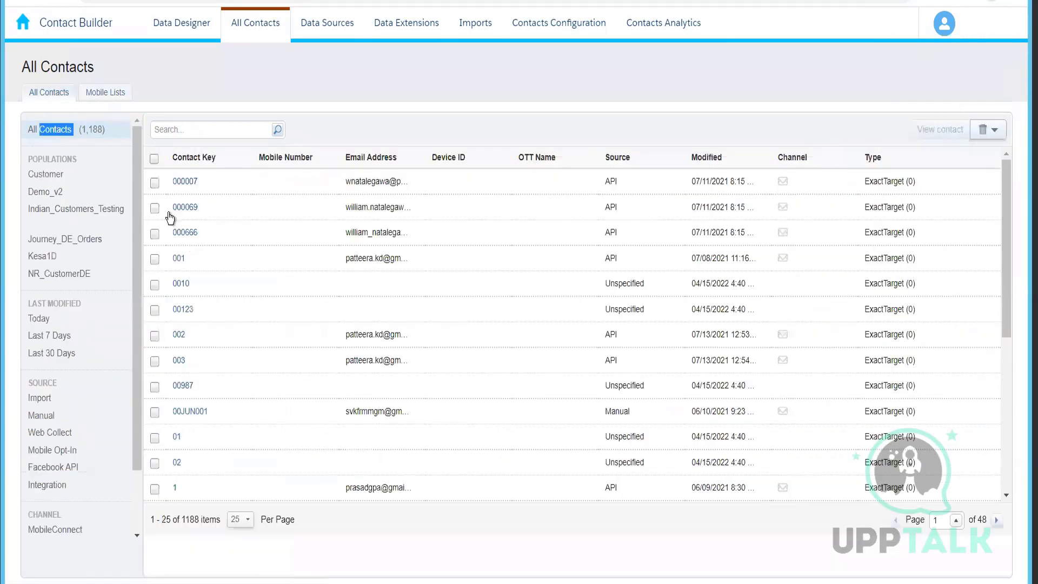
pyautogui.click(155, 182)
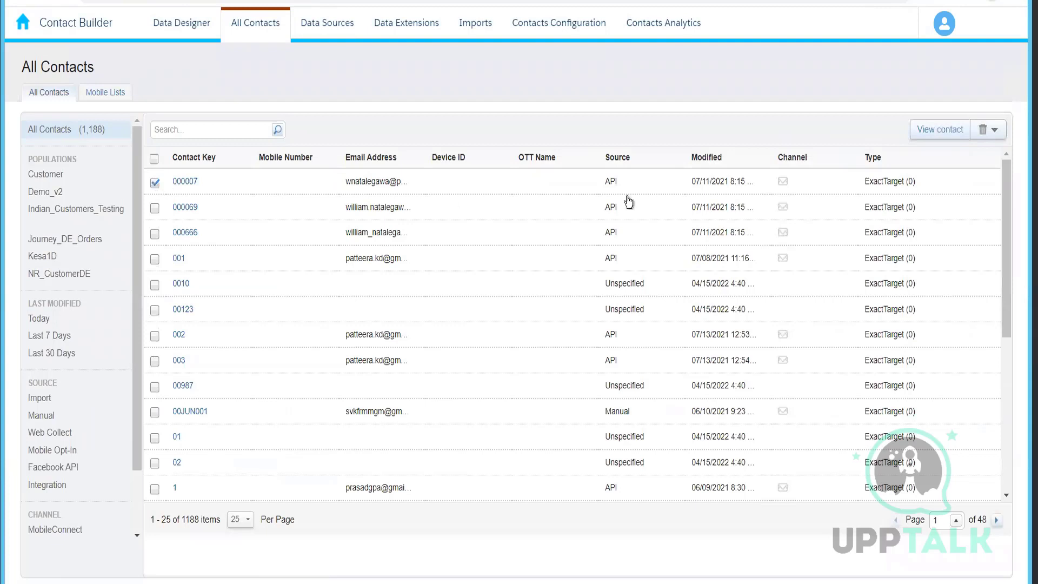
pyautogui.click(1000, 130)
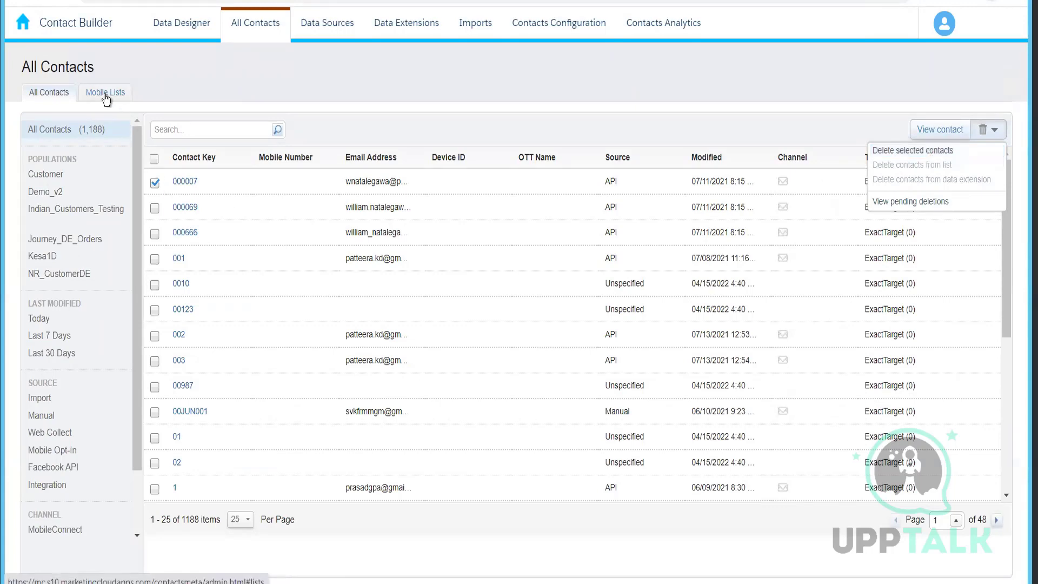
pyautogui.click(895, 155)
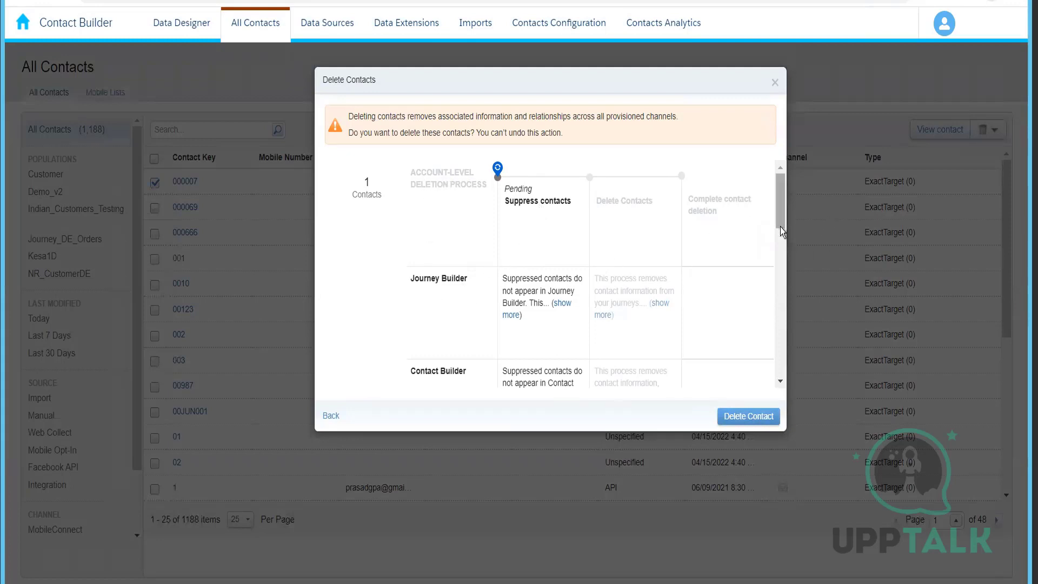
pyautogui.moveTo(781, 226); pyautogui.dragTo(773, 408)
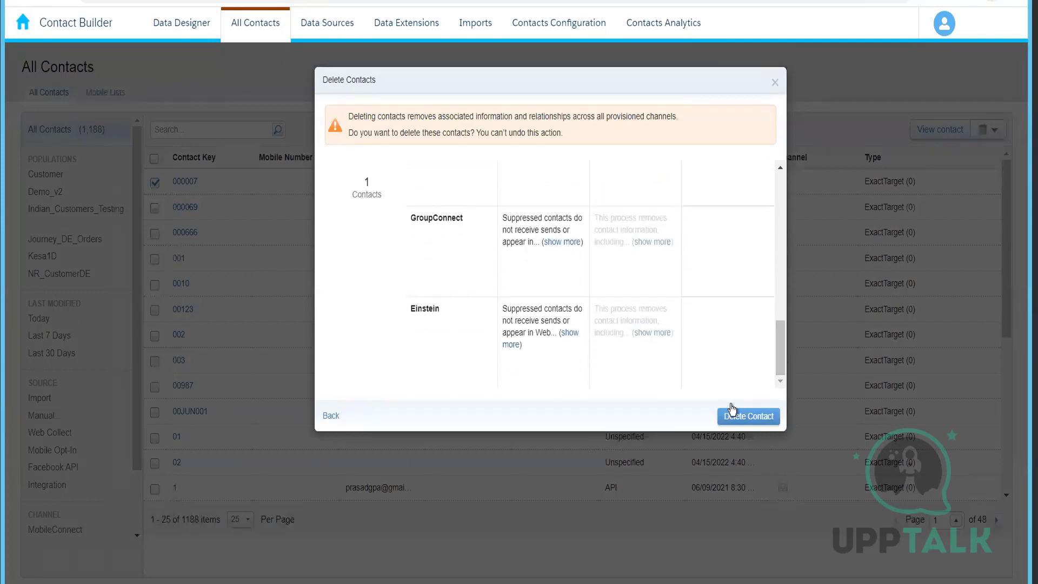
pyautogui.click(775, 84)
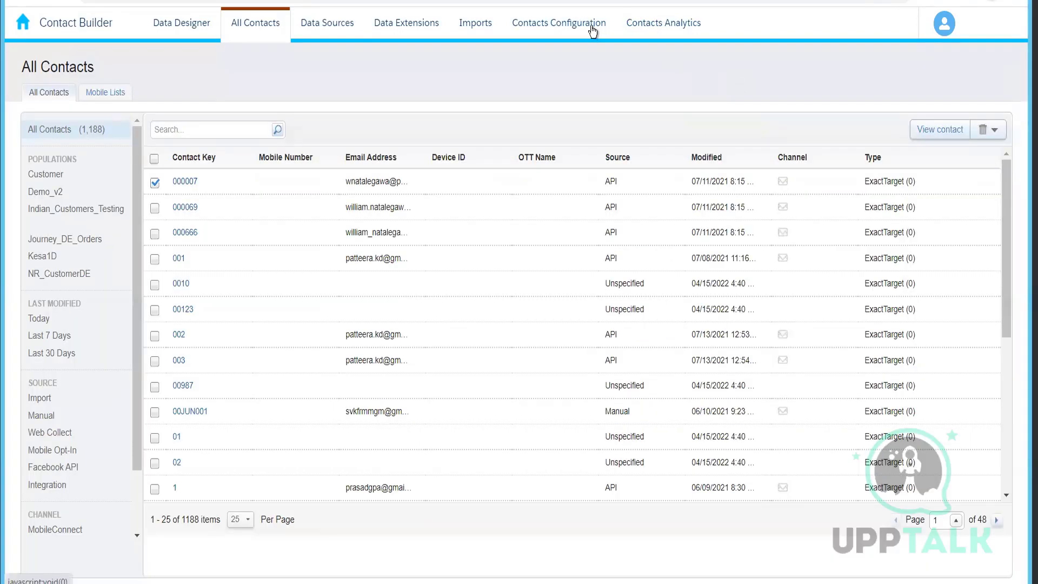
# Open Contacts Configuration and review the Contact Delete setting.
pyautogui.click(593, 32)
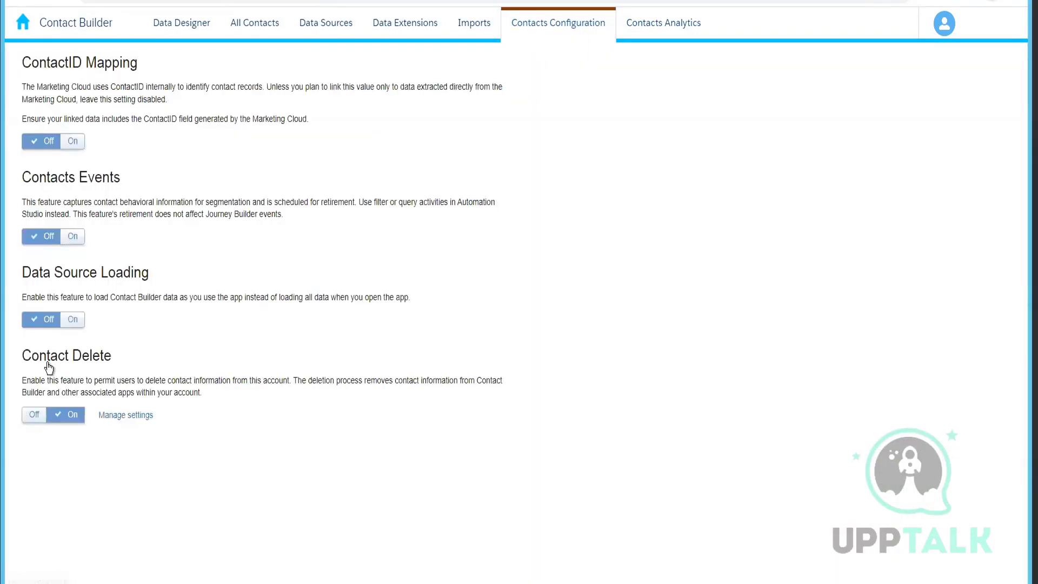
pyautogui.click(29, 422)
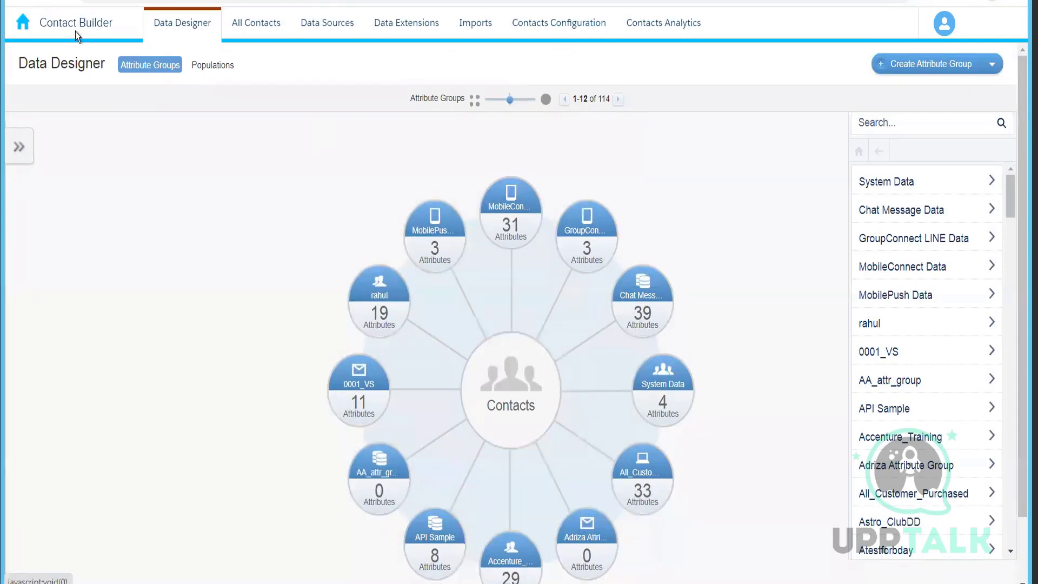
# Return to the Marketing Cloud home page and open MobilePush from Mobile Studio.
pyautogui.click(28, 28)
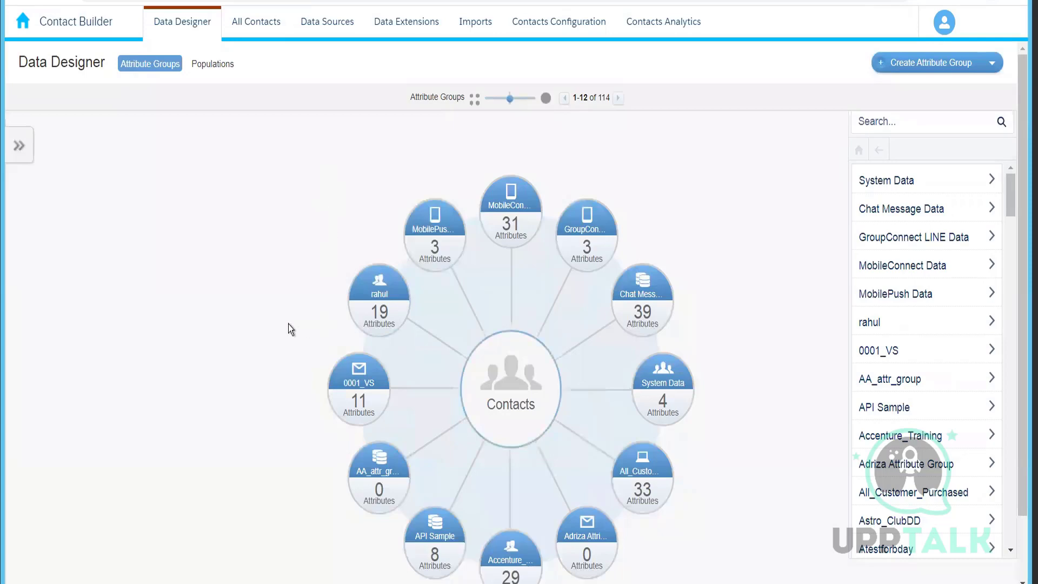
pyautogui.click(21, 26)
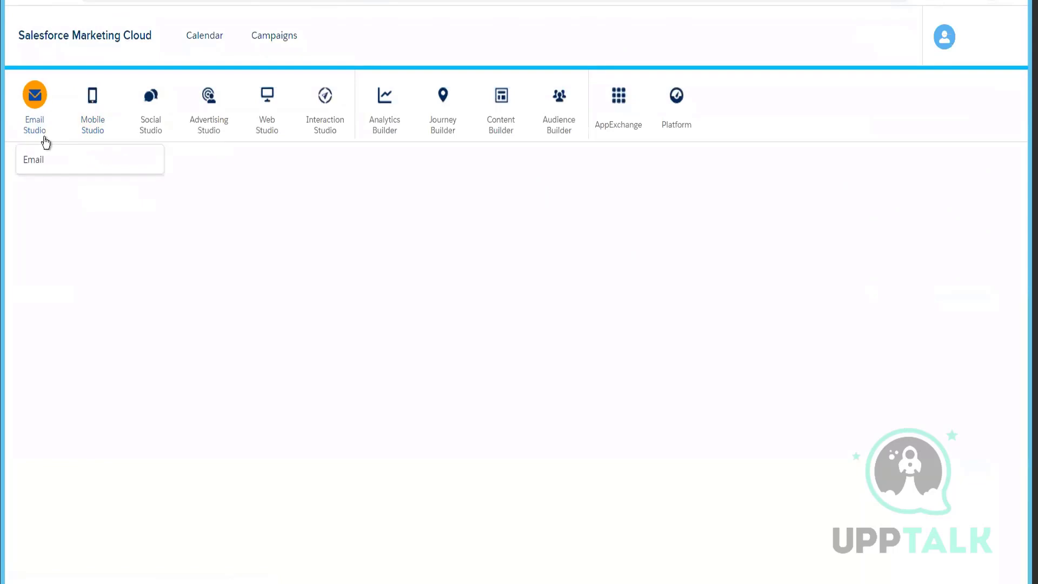
pyautogui.moveTo(394, 132)
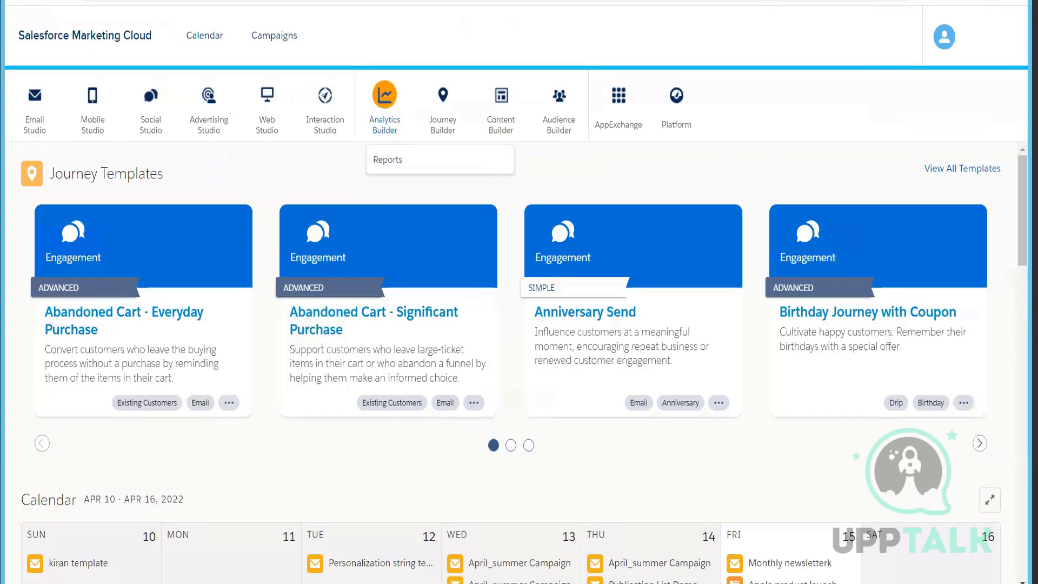
pyautogui.moveTo(93, 97)
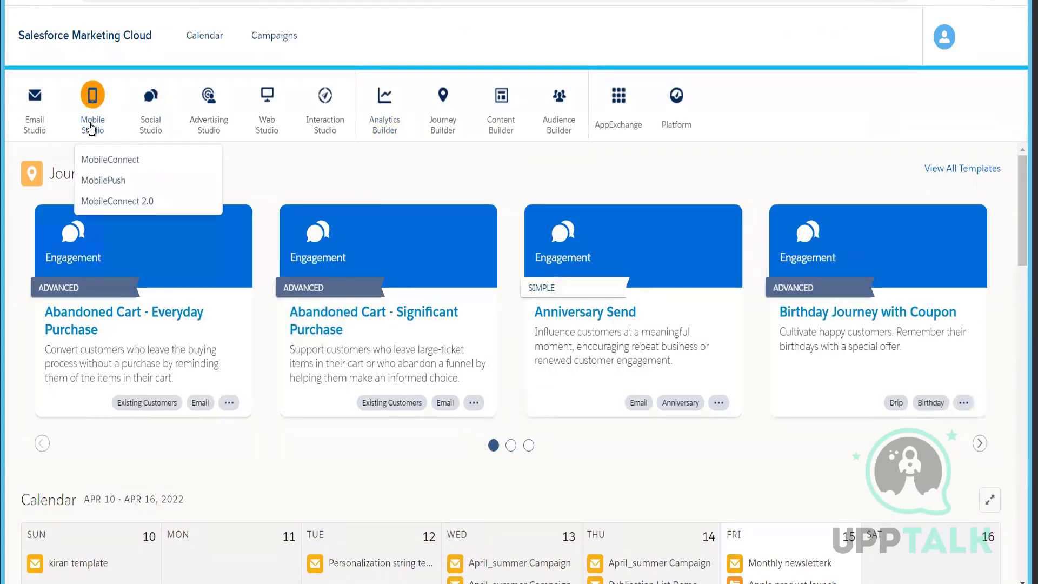
pyautogui.click(103, 181)
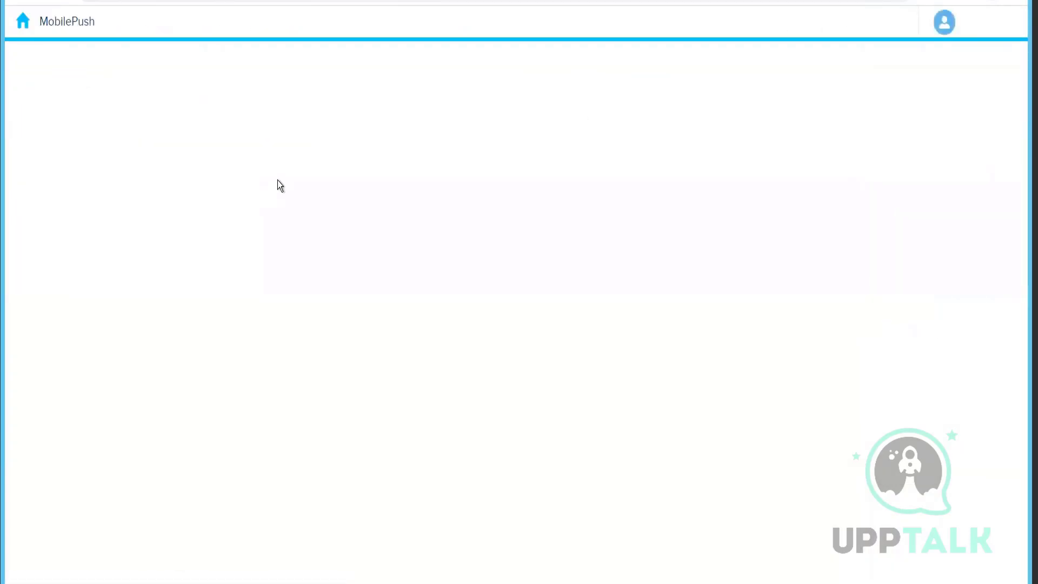